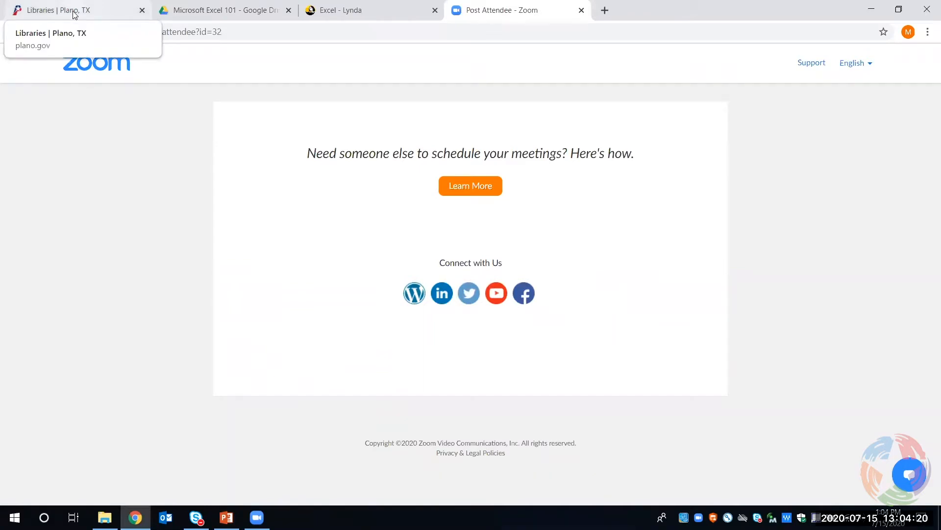
Open the Virtual Book a Librarian request form through the Plano library site's About and Help From A Librarian pages
click(75, 12)
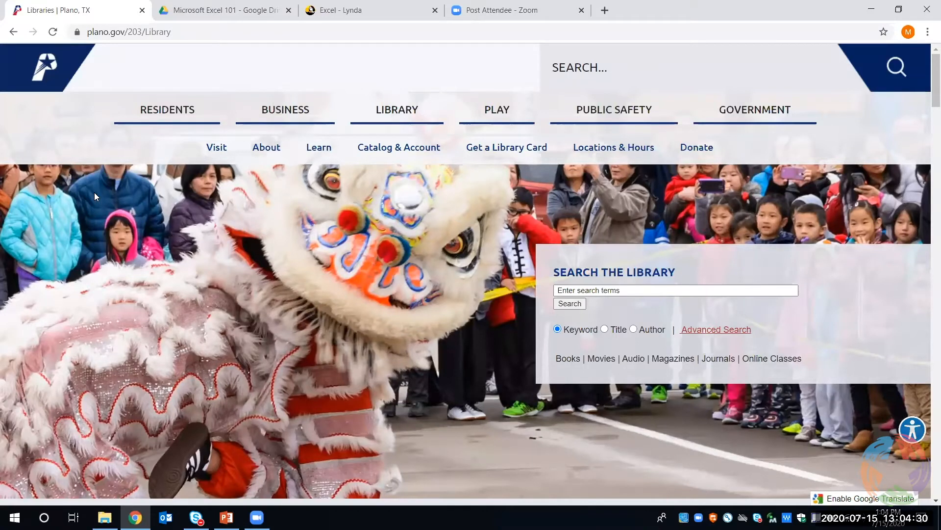
click(260, 154)
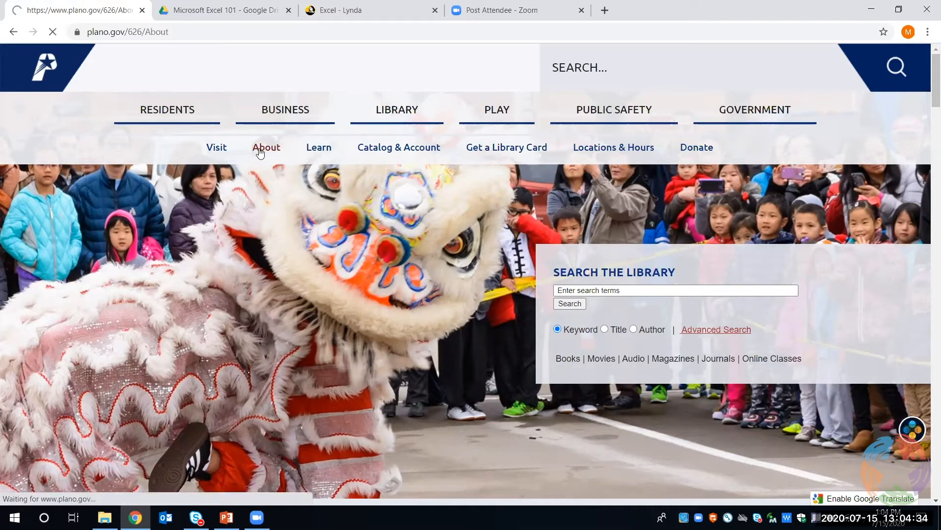
scroll(276, 168, down, 3)
scroll(341, 262, down, 1)
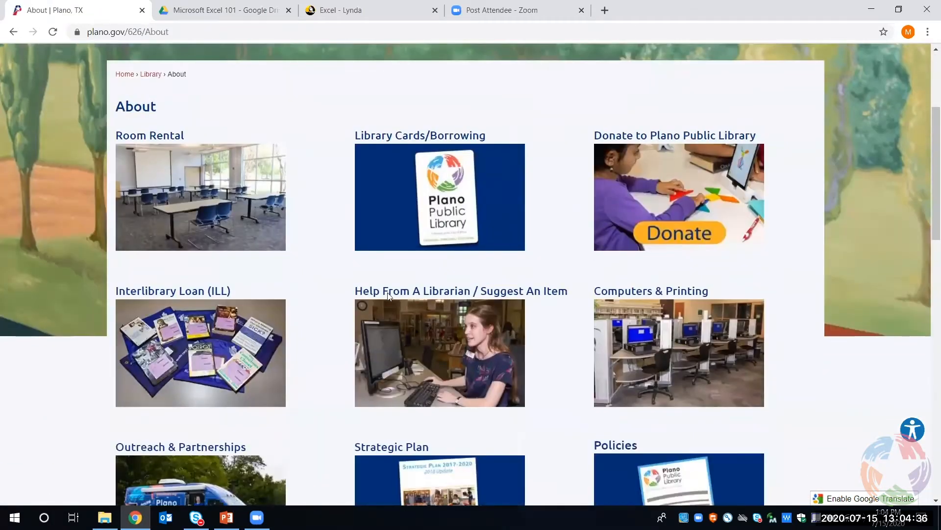
click(413, 332)
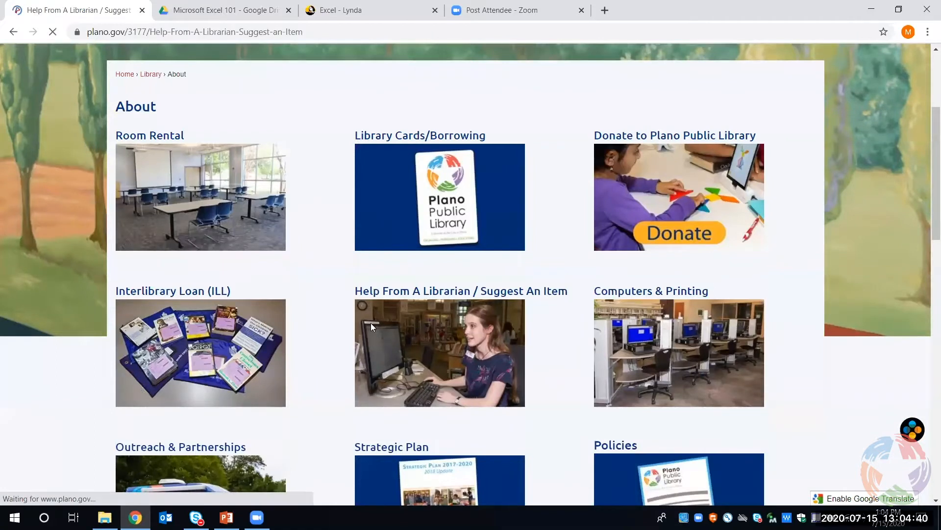
scroll(354, 340, down, 2)
click(353, 340)
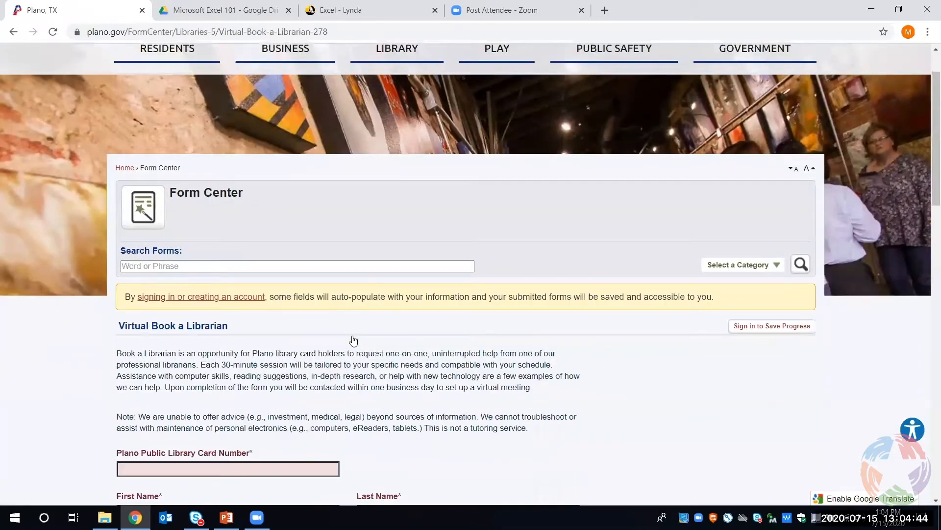
scroll(354, 338, down, 1)
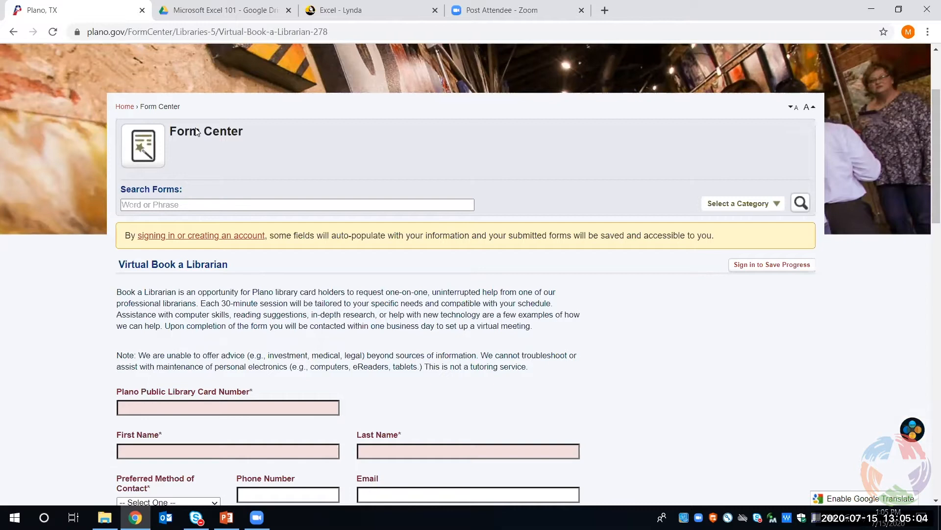
Download Sales By Employee and Month-Start.xlsx from the shared Microsoft Excel 101 Drive folder and open it in Excel
click(185, 15)
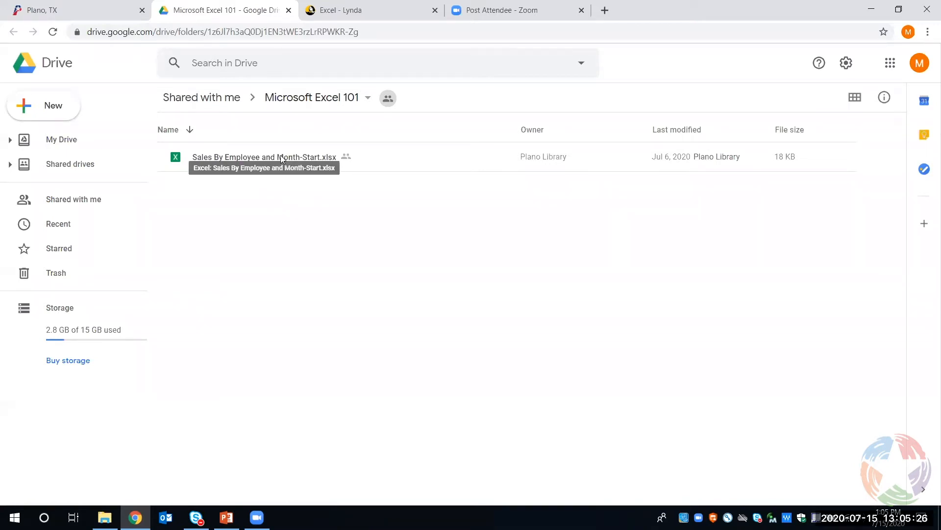
right_click(281, 156)
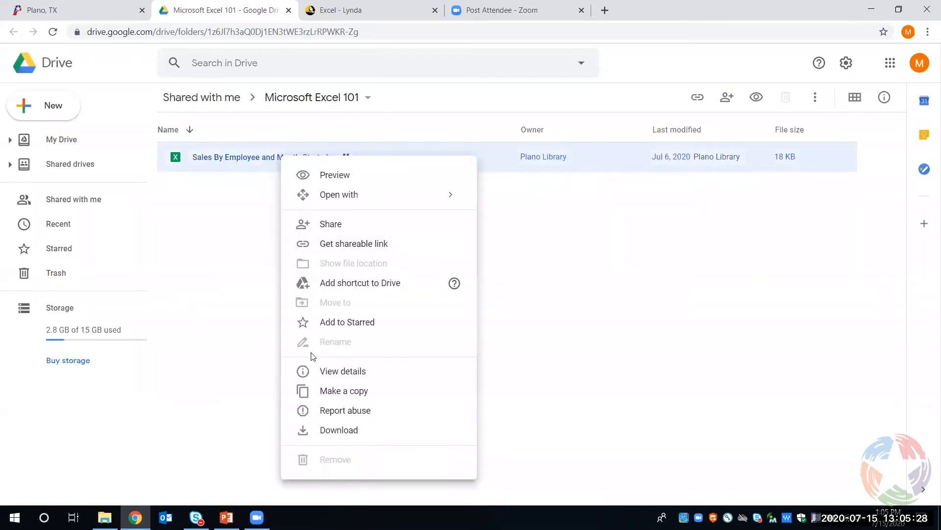
click(331, 430)
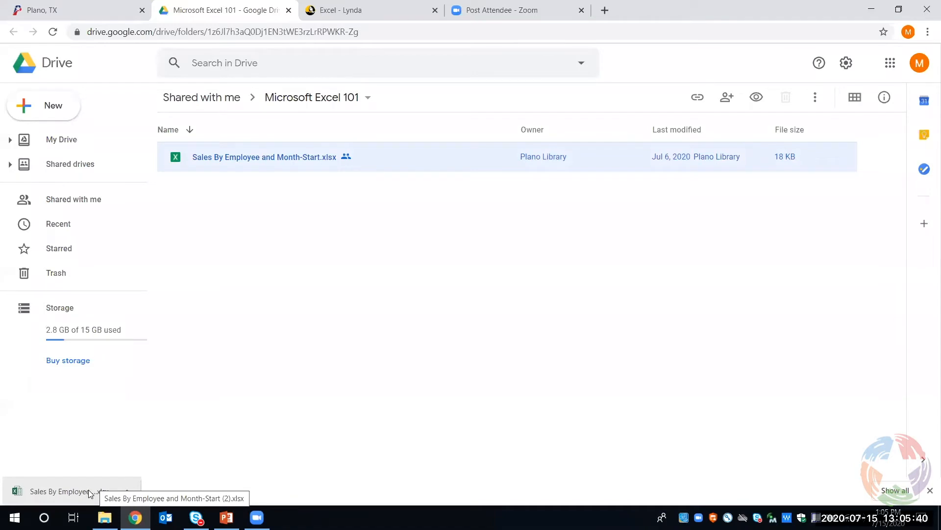
click(90, 492)
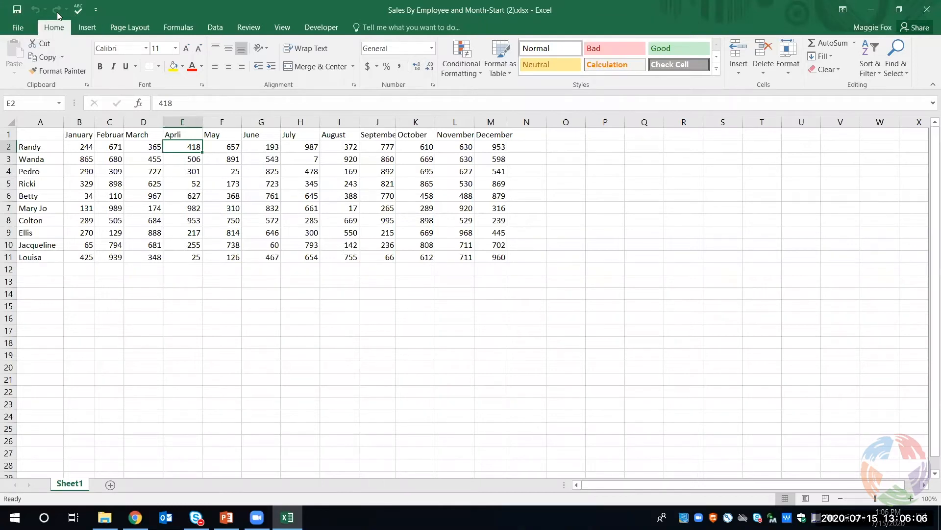
Examine the Quick Access Toolbar customization options and the workbook's file information, and return to the worksheet
click(97, 10)
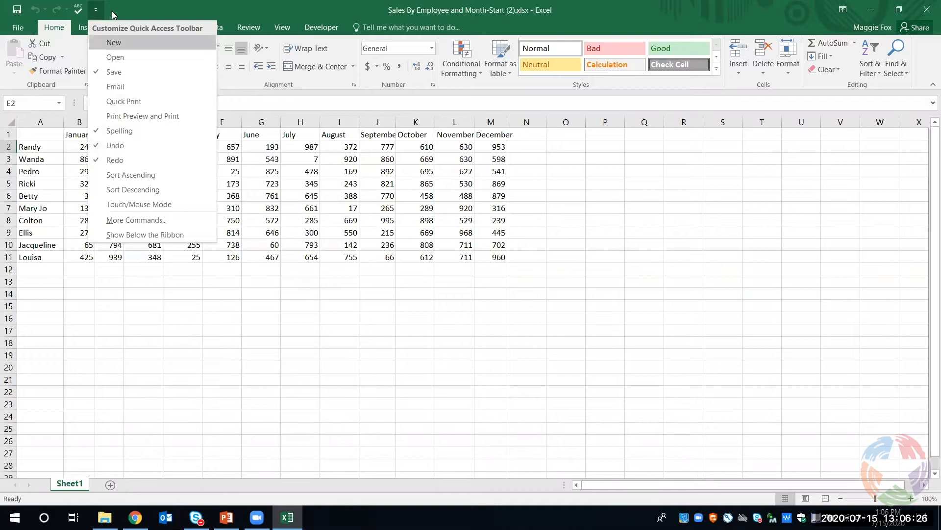
click(163, 5)
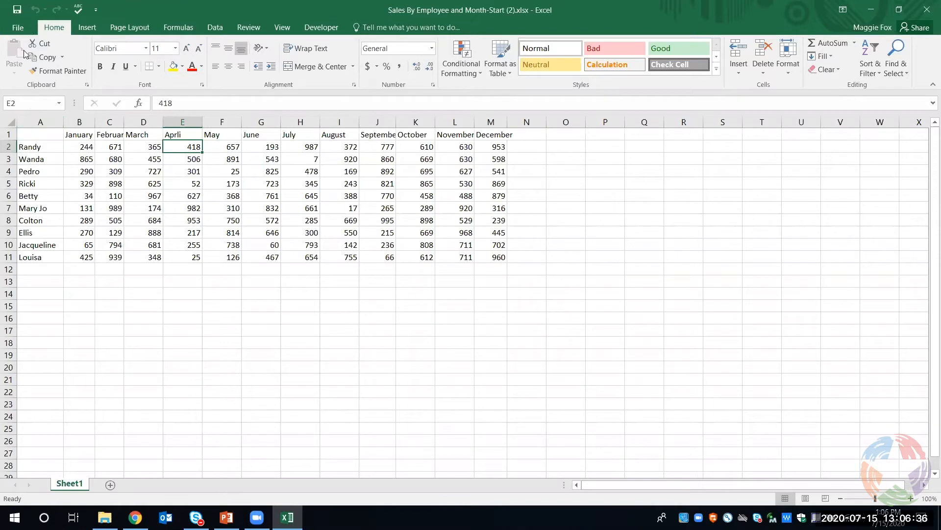
click(20, 28)
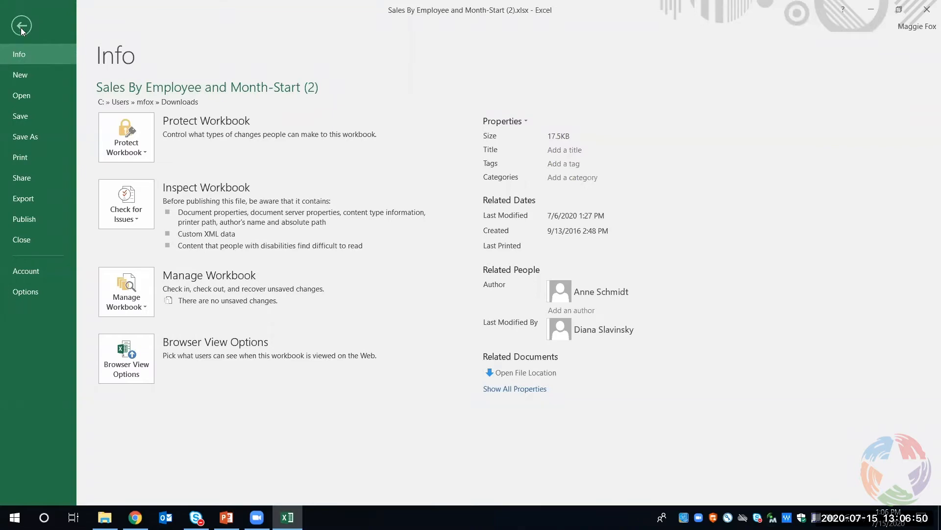
click(21, 27)
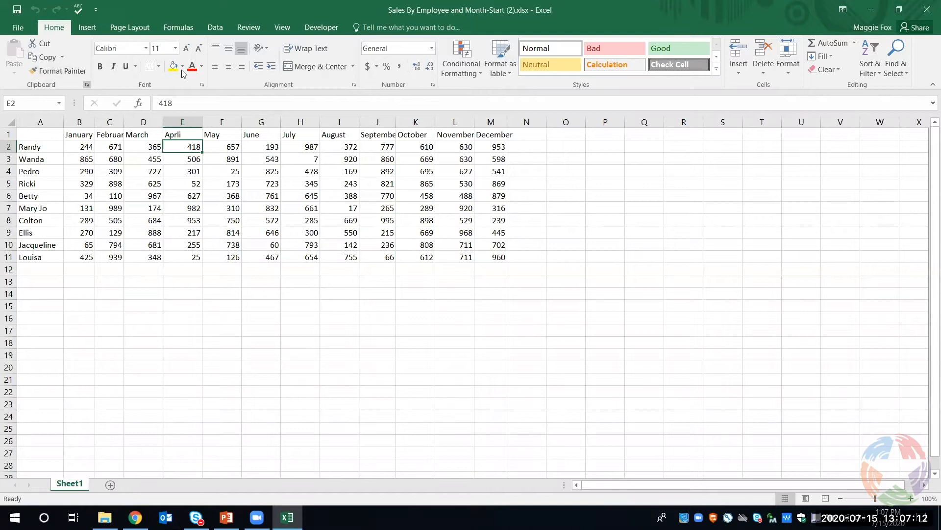
click(109, 66)
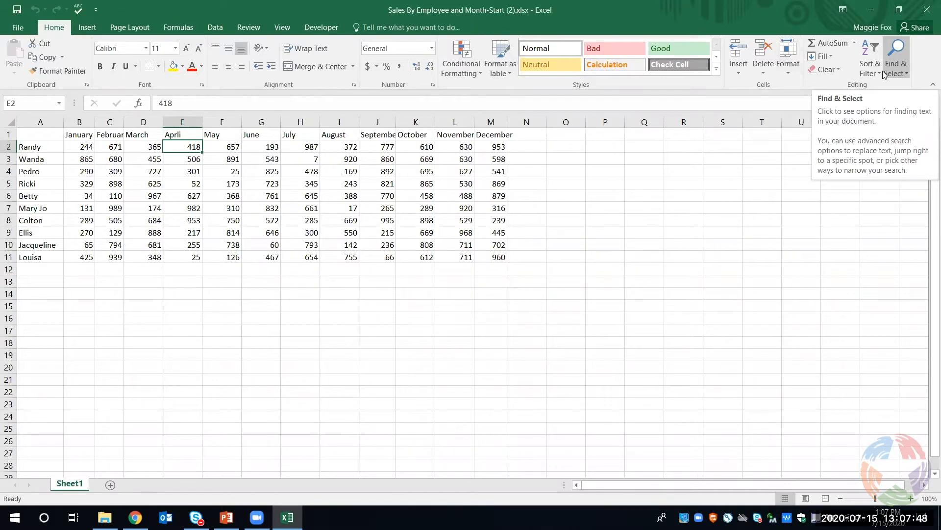
Review the available Insert, Page Layout, Formulas, Data, Review, View and Developer commands, including the paper sizes, and return to the Home commands
click(86, 30)
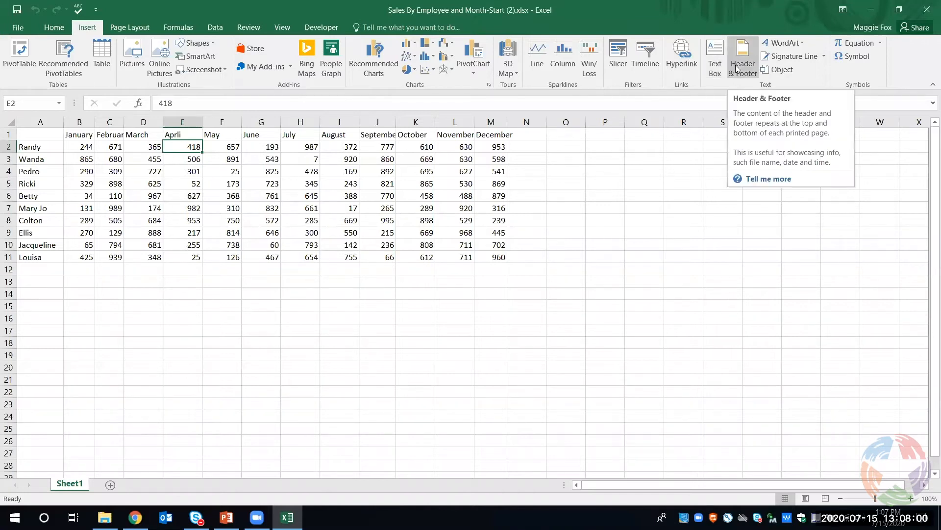
click(121, 28)
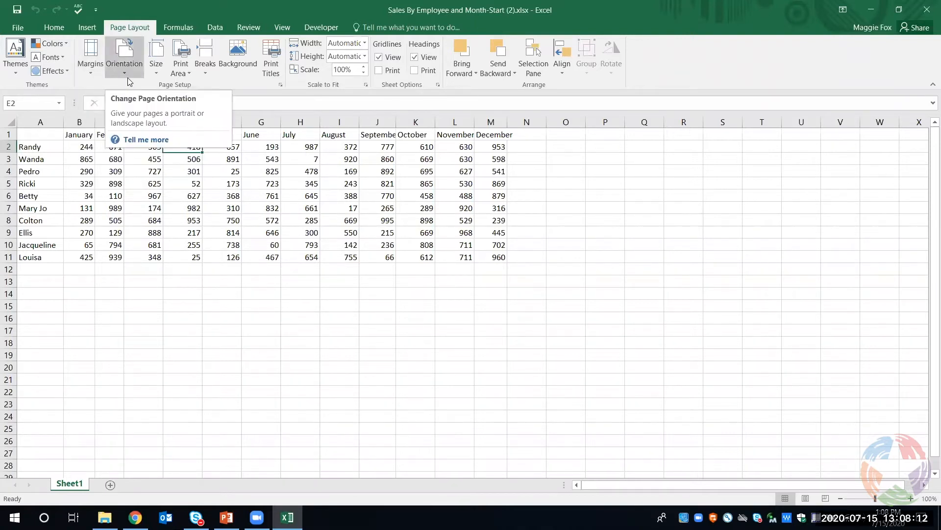
click(153, 75)
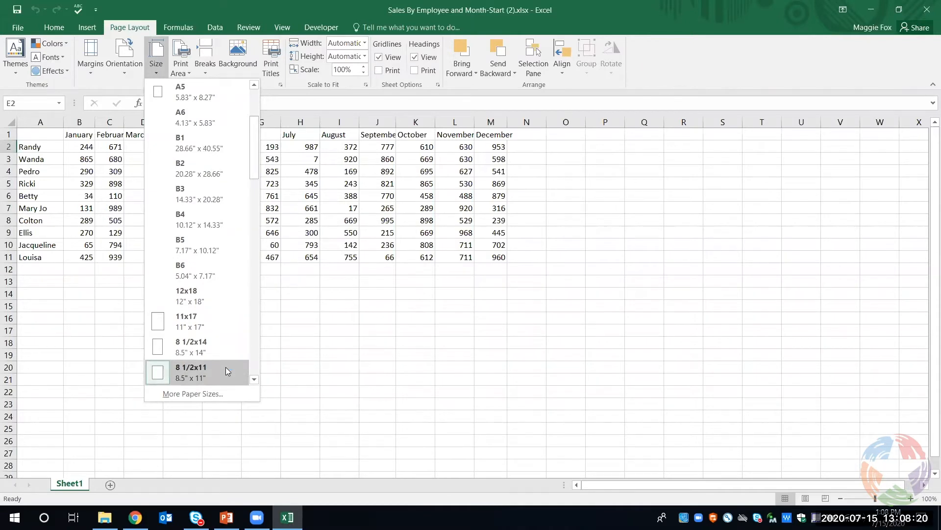
click(156, 47)
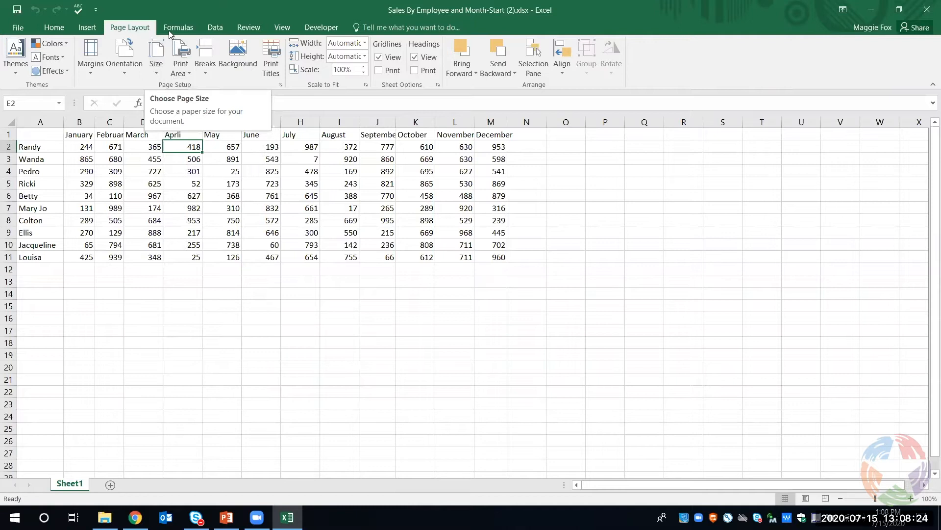
click(175, 27)
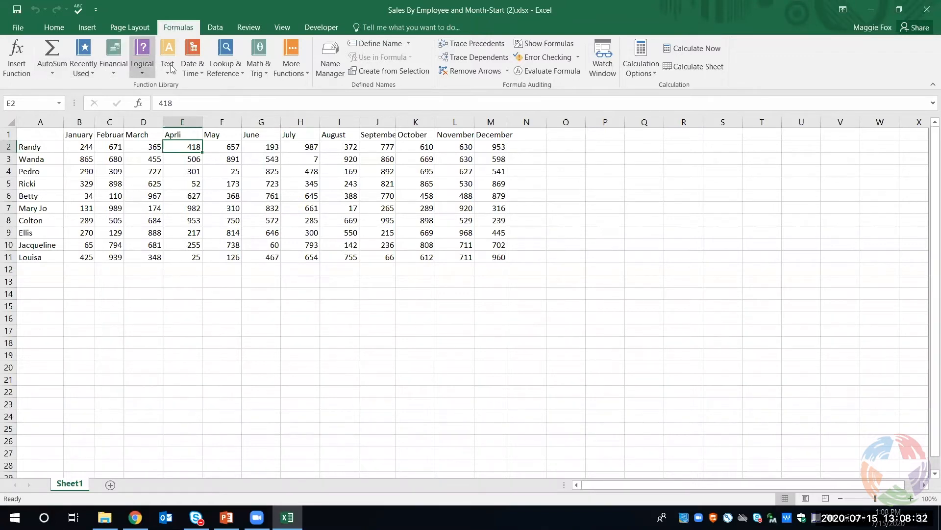
click(210, 28)
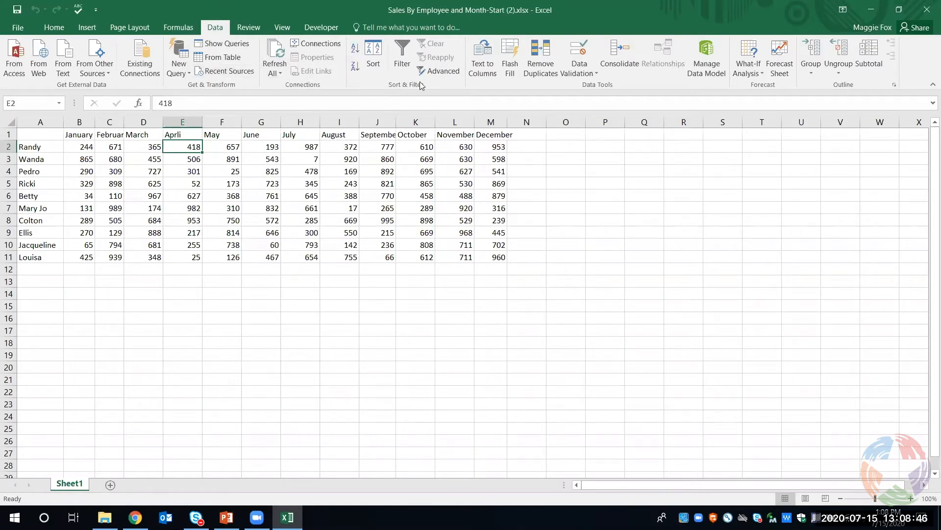
click(251, 28)
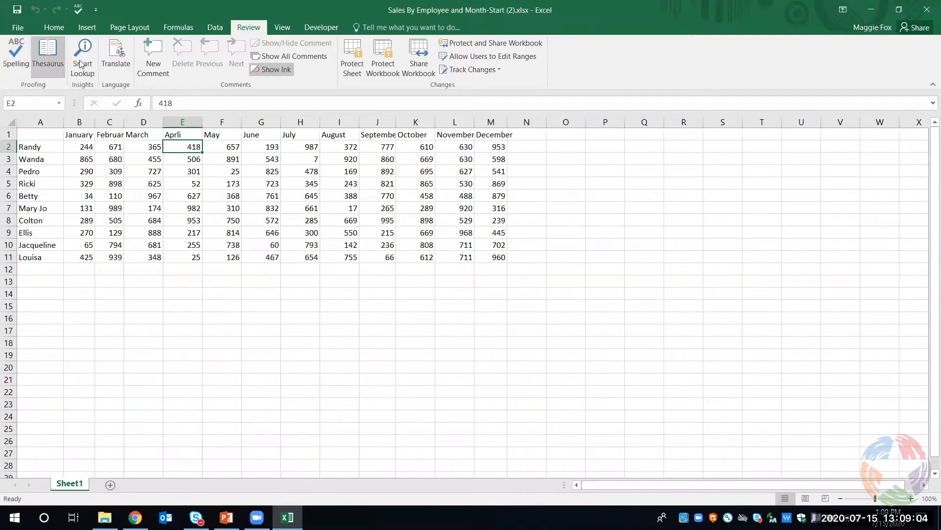
click(283, 27)
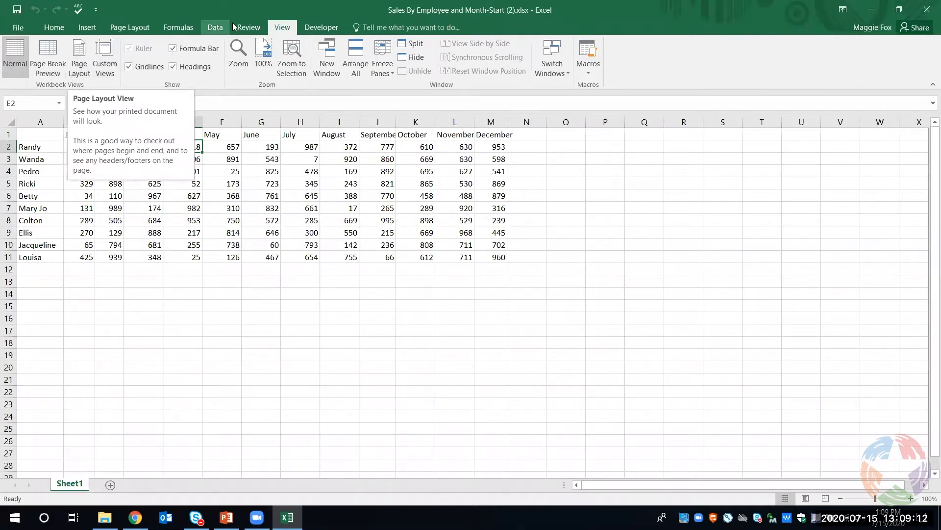
click(309, 27)
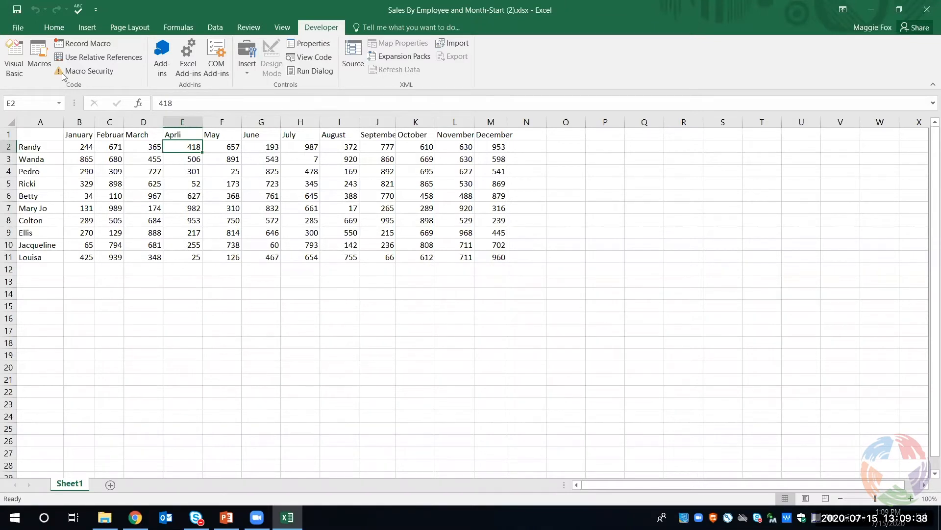
click(55, 27)
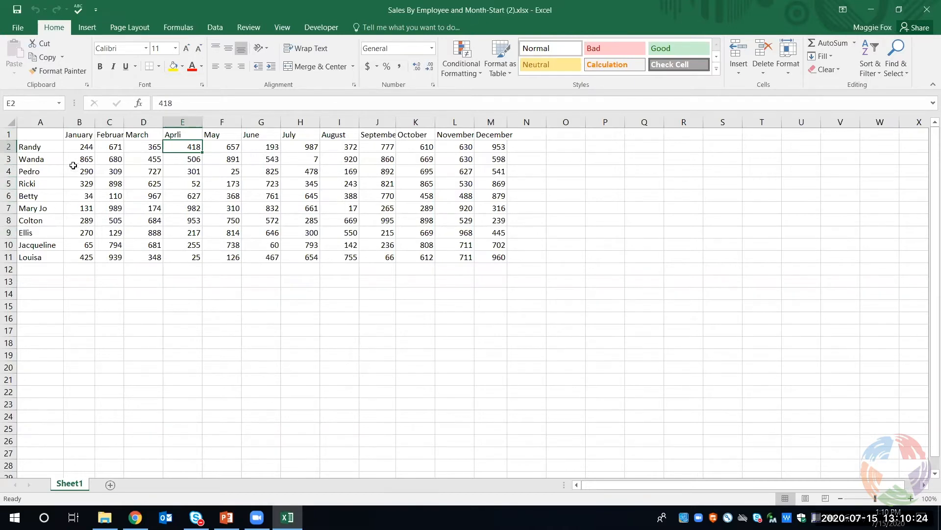
Select several individual cells across the sales table one after another, ending on cell A3
click(47, 151)
click(89, 172)
click(110, 183)
click(193, 170)
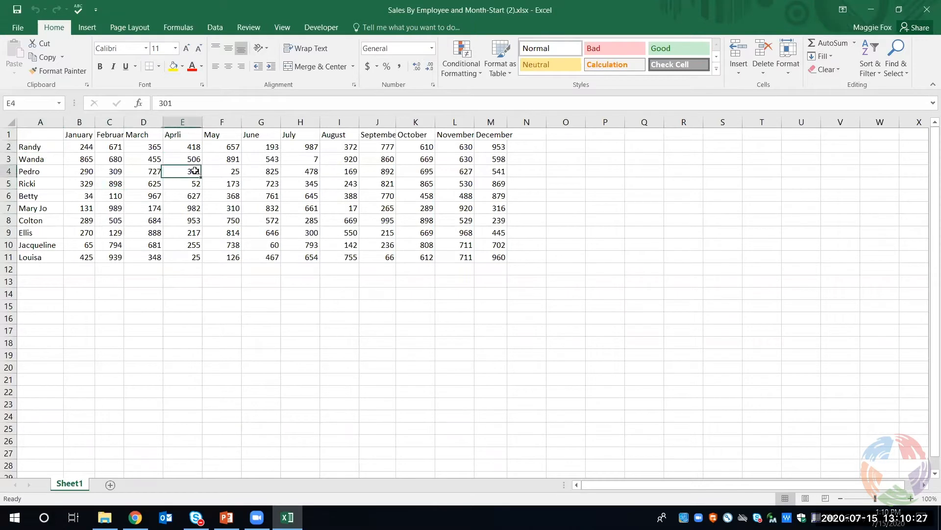
click(227, 163)
click(194, 199)
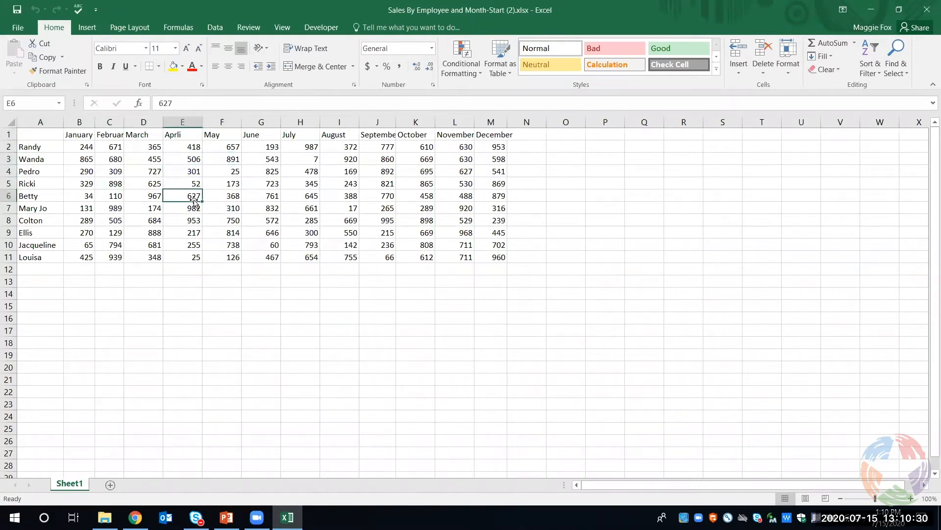
click(78, 171)
click(53, 161)
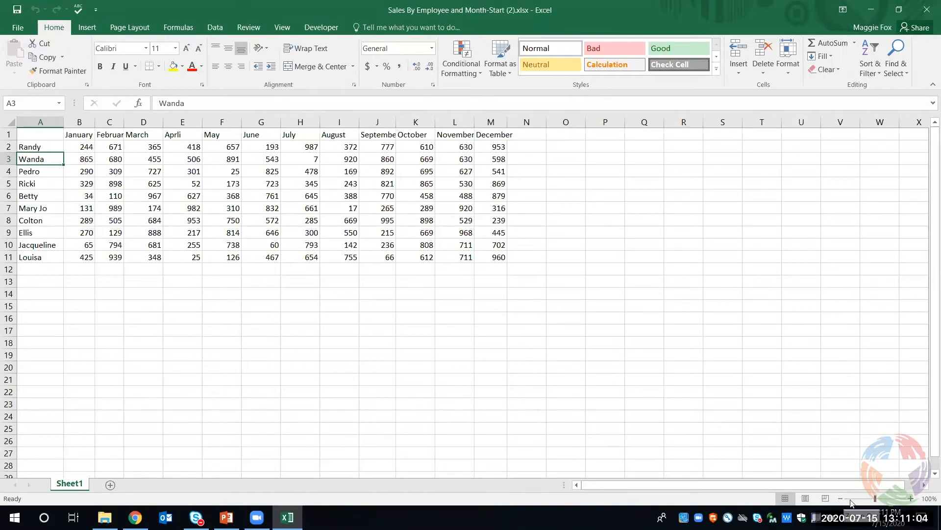
AutoFit the widths of columns B and C to their January and February contents
click(909, 498)
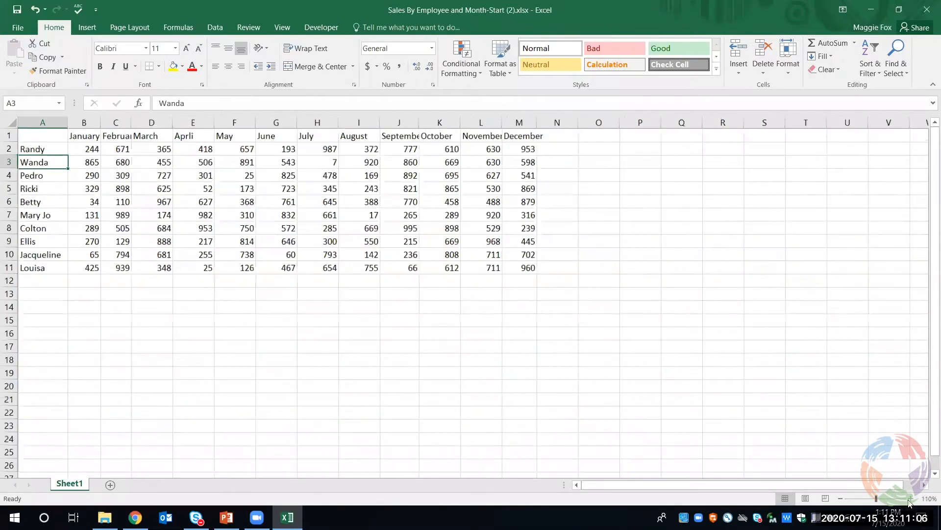
click(909, 498)
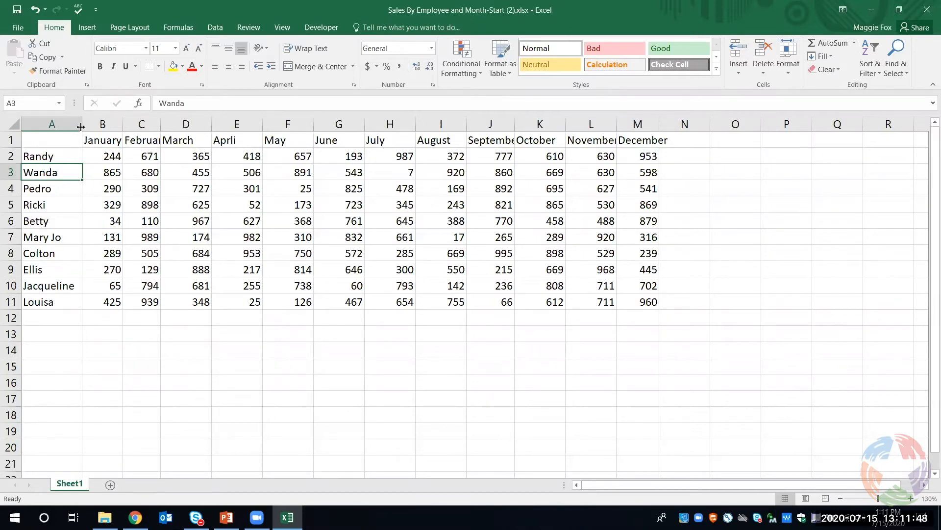
double_click(123, 124)
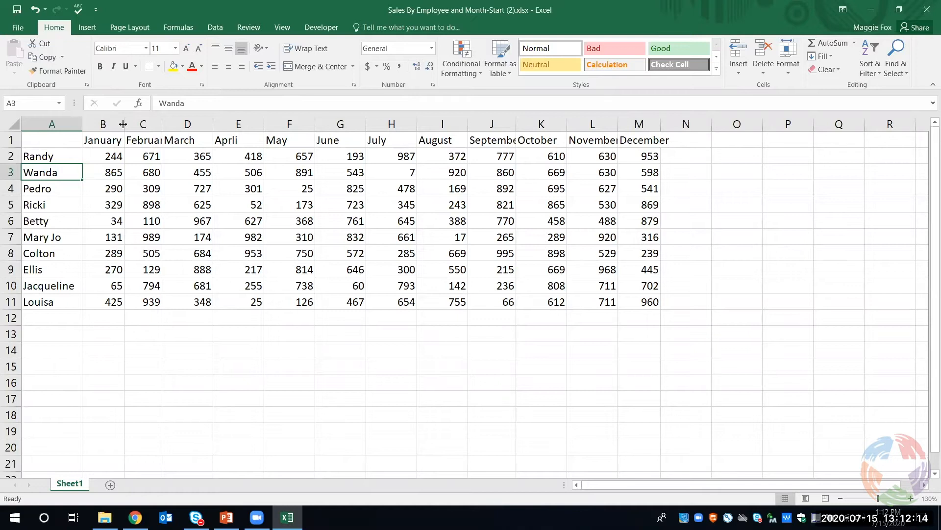
double_click(160, 124)
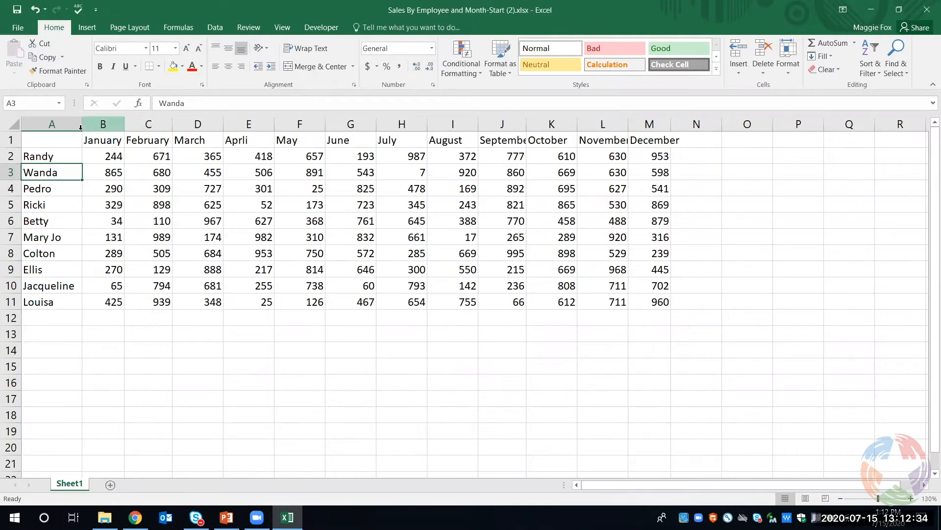
Try a column width of 3 on every column of the worksheet, and undo the change
click(16, 123)
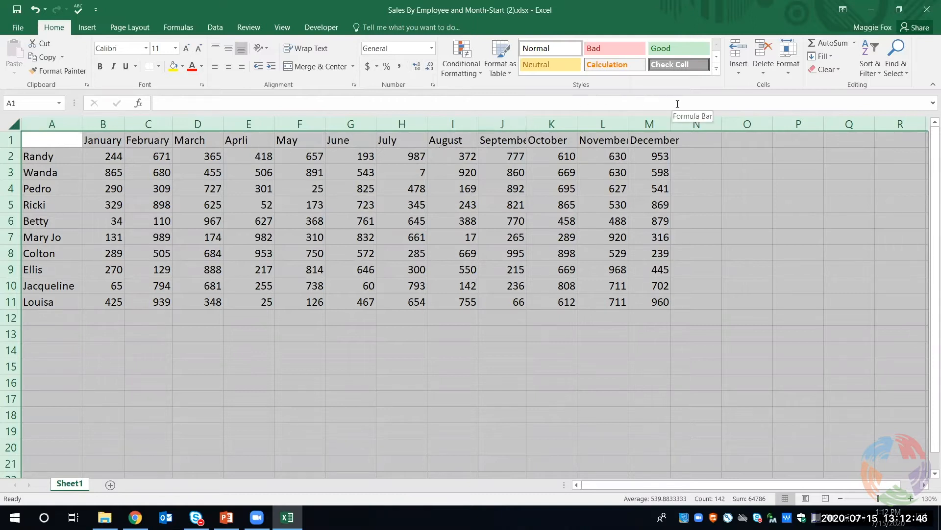
click(786, 75)
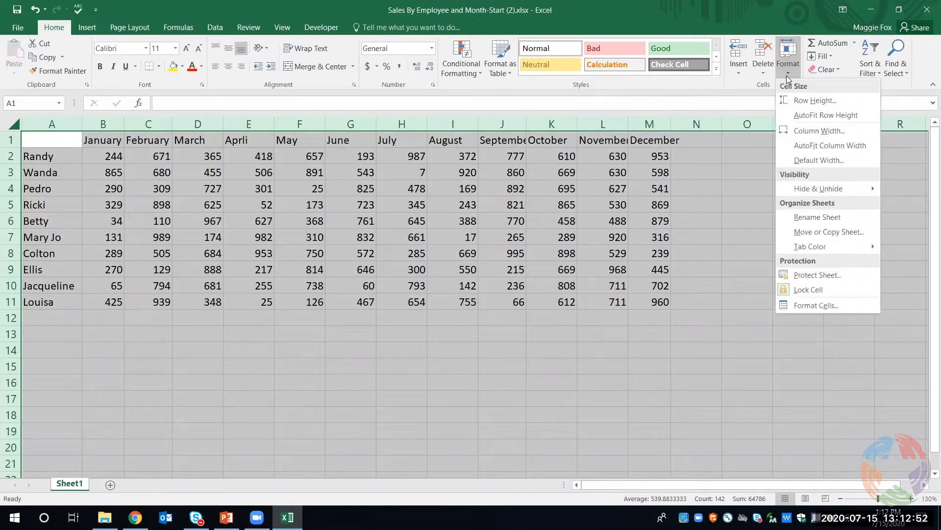
click(800, 129)
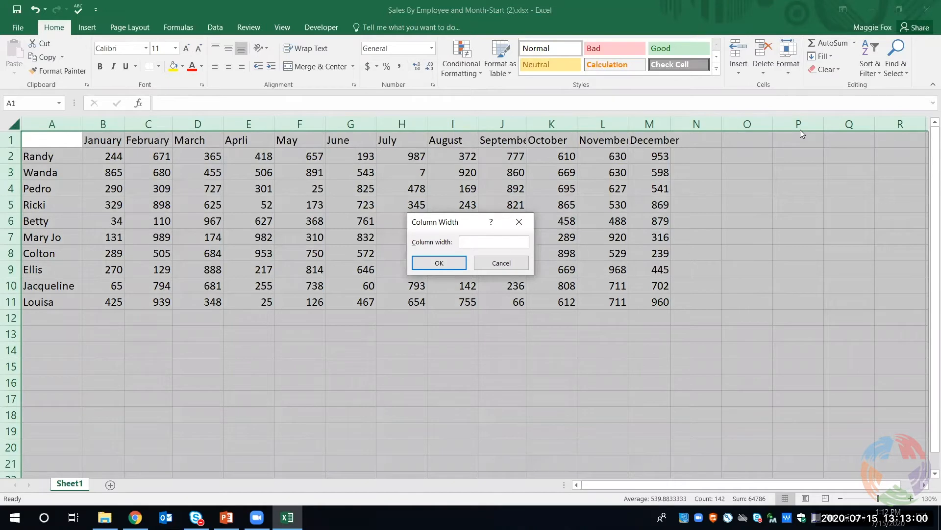
text(3)
key(Return)
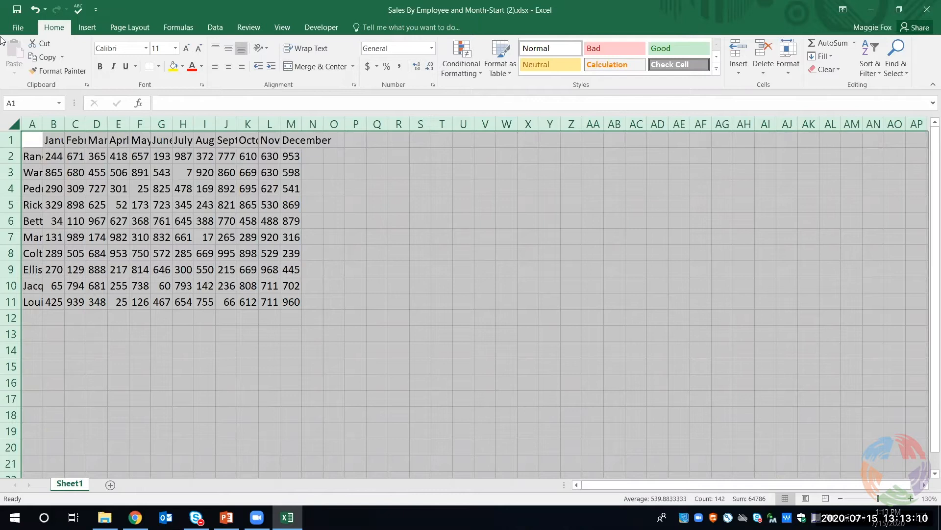
click(38, 10)
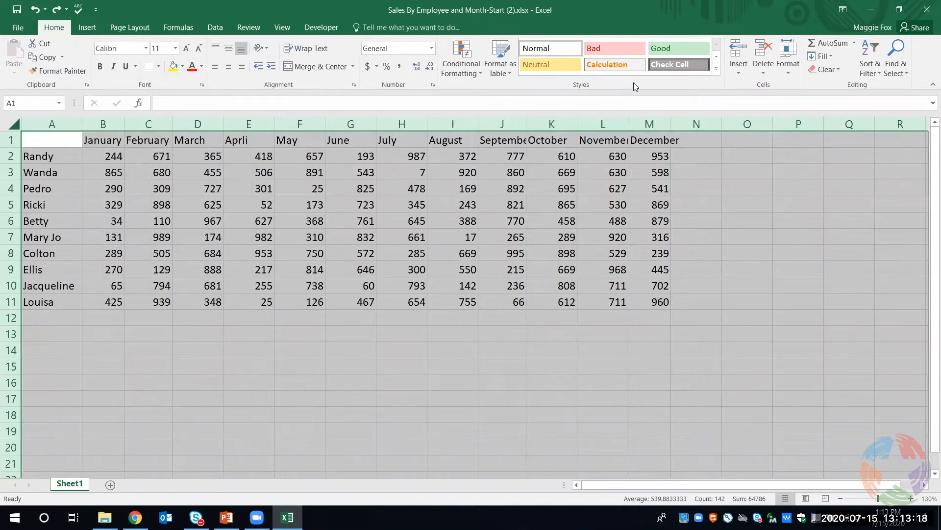
Set the width of all worksheet columns to 10 and clear the selection by selecting cell I14
click(785, 74)
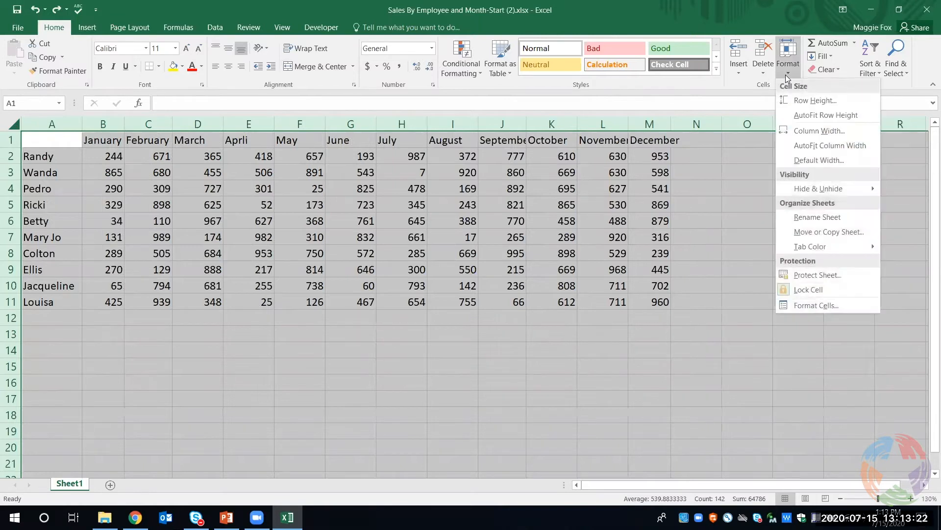
click(798, 130)
text(10)
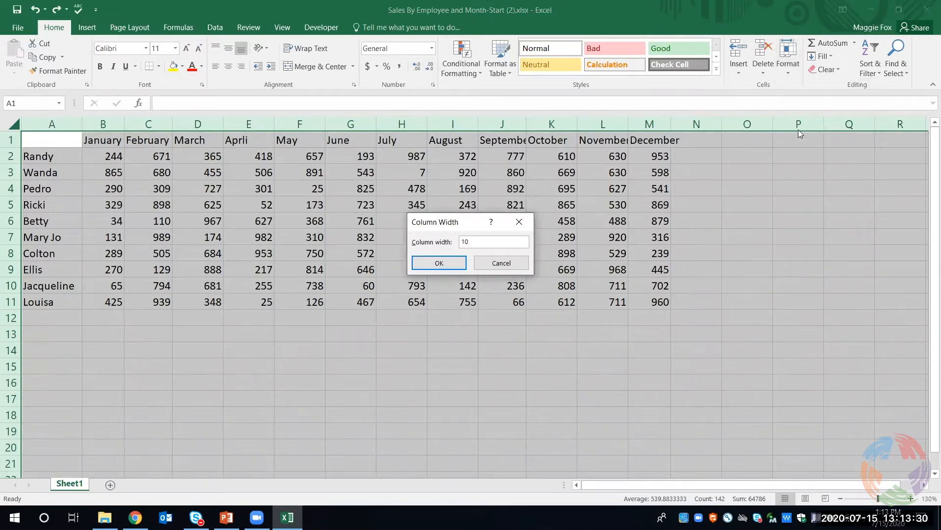
key(Return)
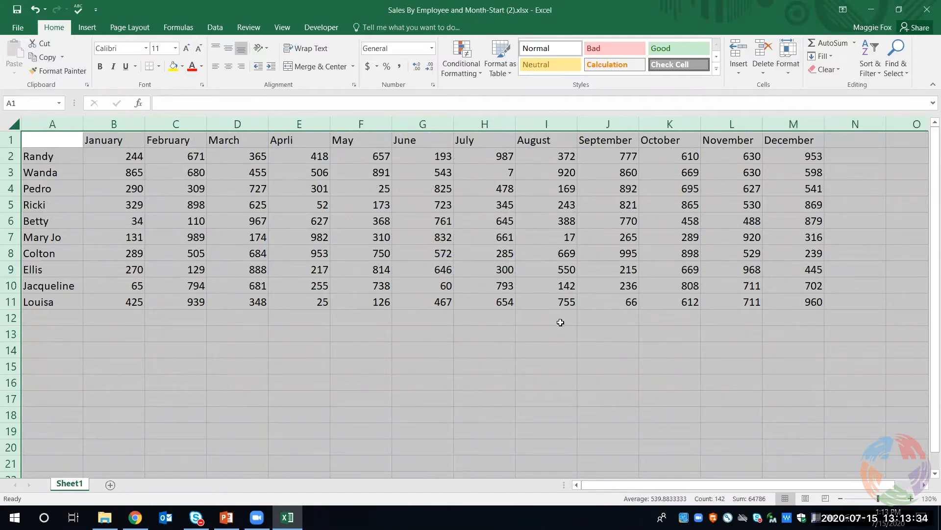
click(546, 344)
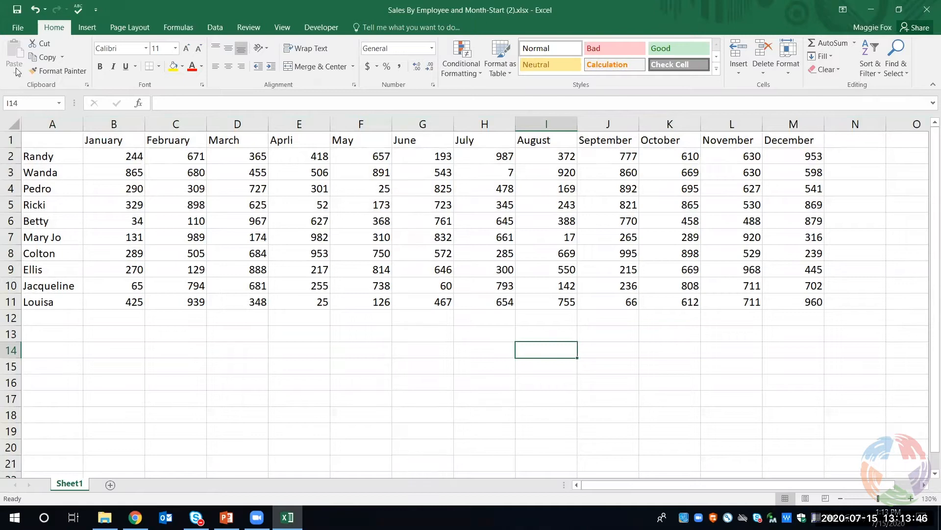
Fill the month headings in B1:M1 with the gray White, Background 1, Darker 35%
mouse_move(139, 140)
mouse_down()
mouse_move(147, 134)
mouse_move(137, 135)
mouse_up()
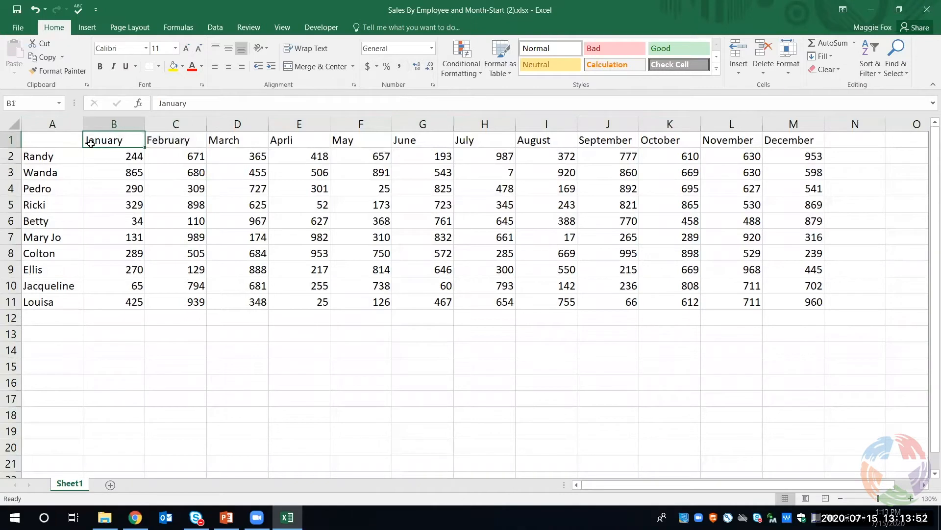
drag(94, 140, 778, 137)
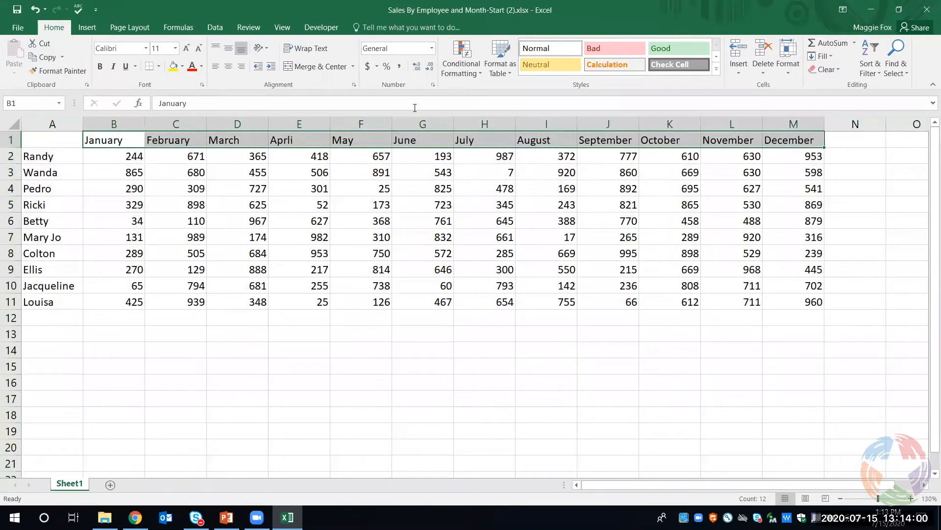
click(181, 68)
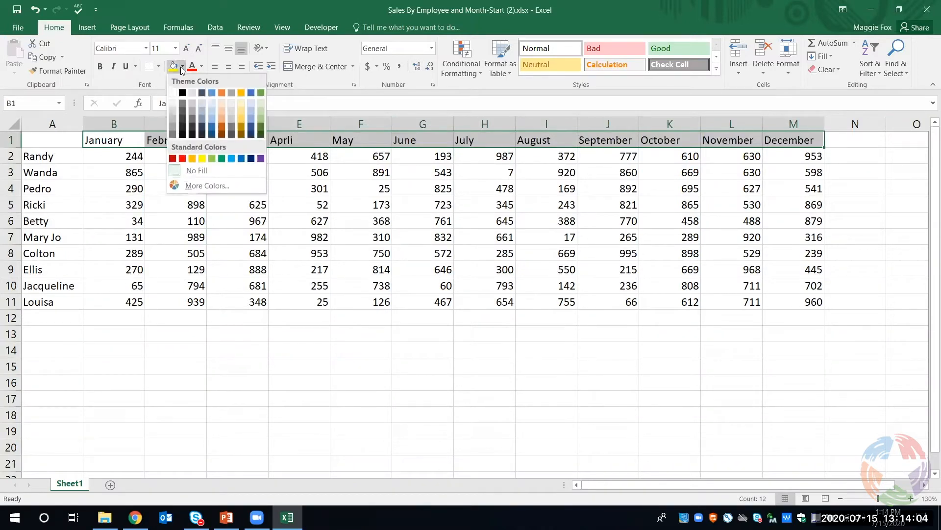
click(173, 128)
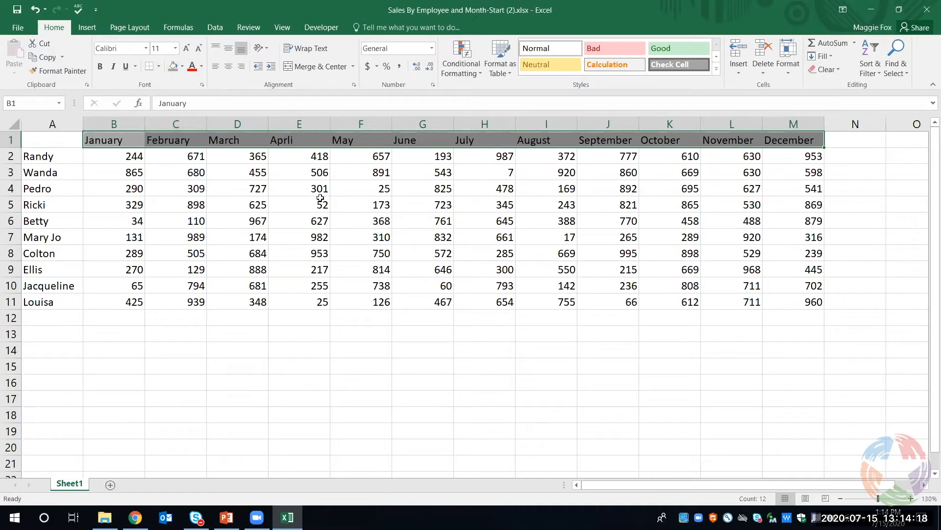
click(312, 352)
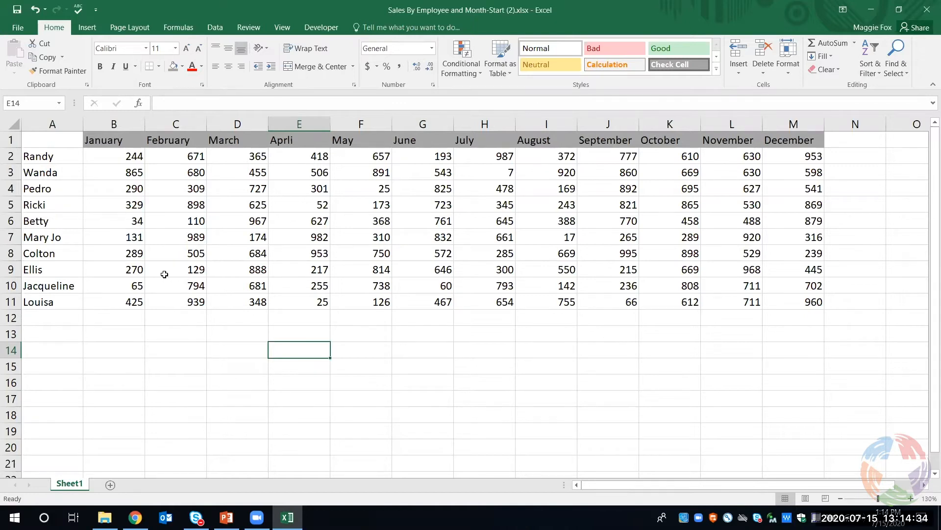
Sort the sales table from A to Z by the employee names in column A, expanding the selection to the adjacent data
click(58, 119)
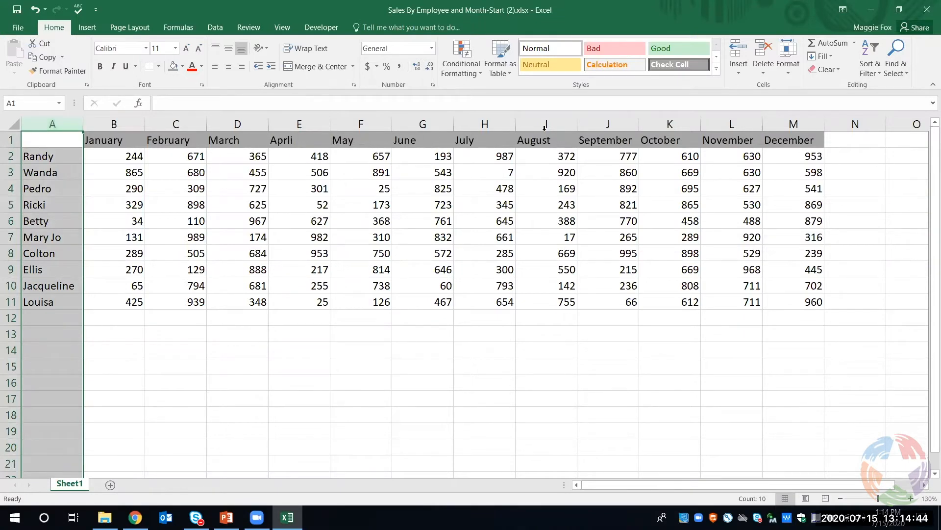
click(866, 76)
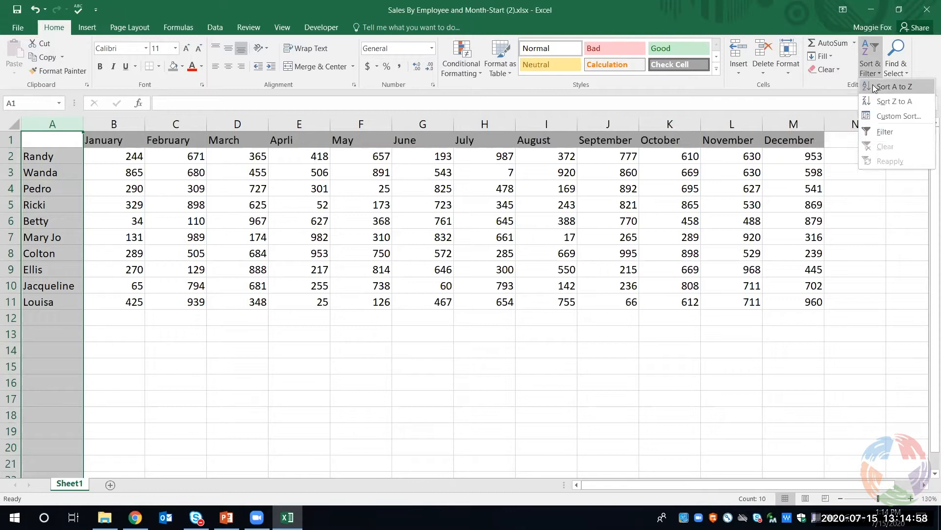
click(874, 87)
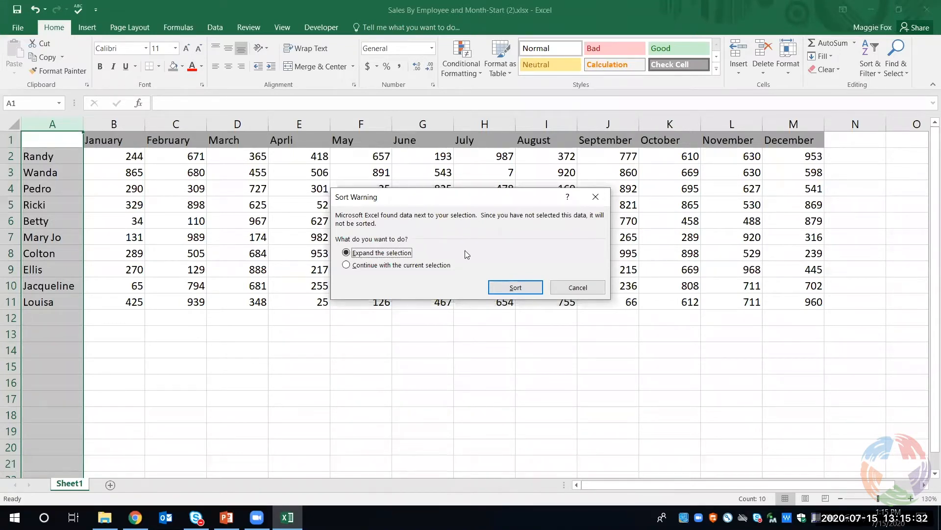
click(506, 291)
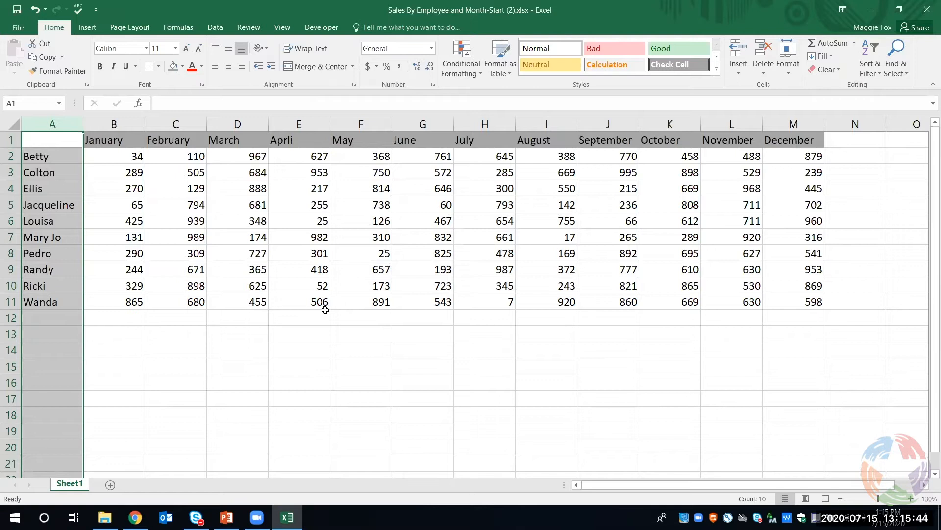
click(274, 369)
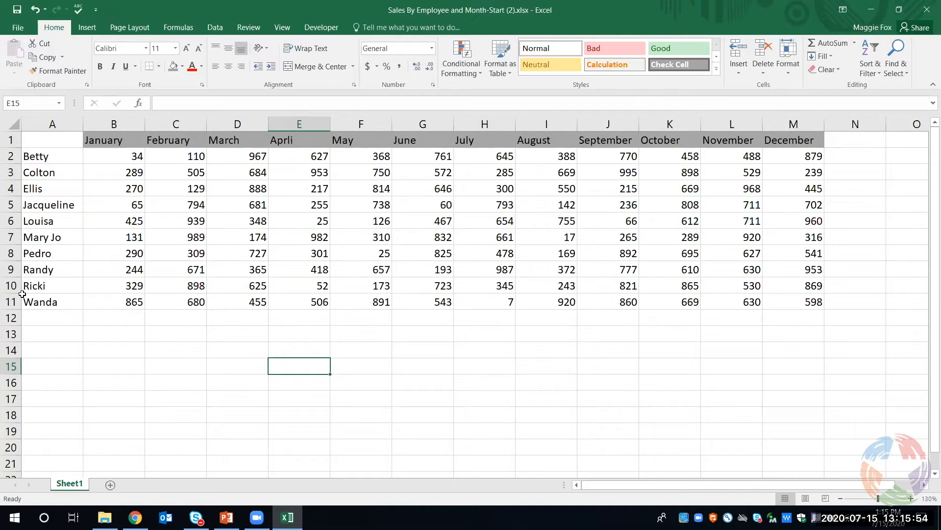
Try inserting a sheet row above row 7 from cell B7, and undo the insertion
click(104, 243)
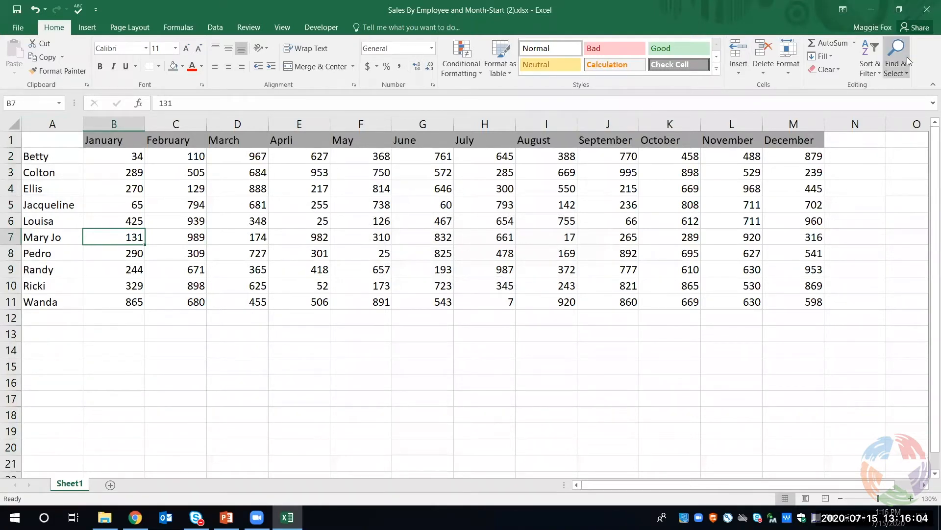
click(736, 75)
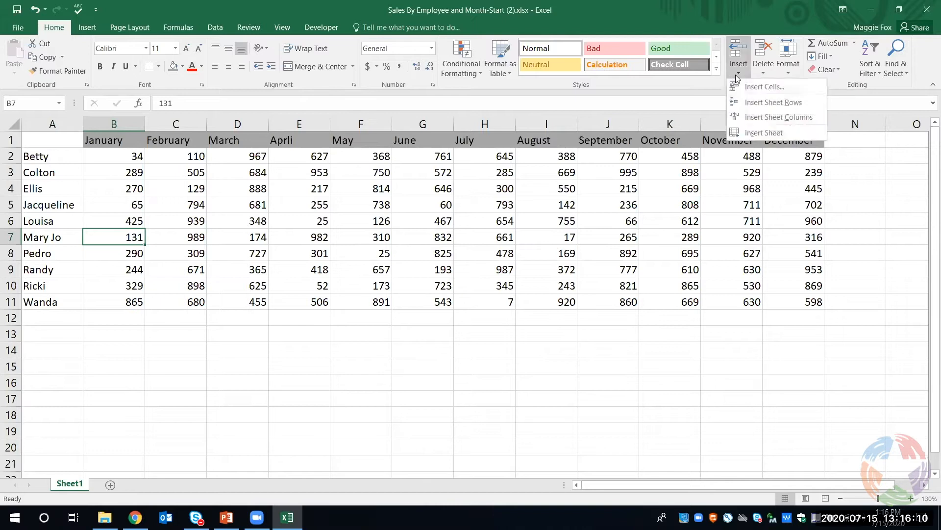
click(746, 102)
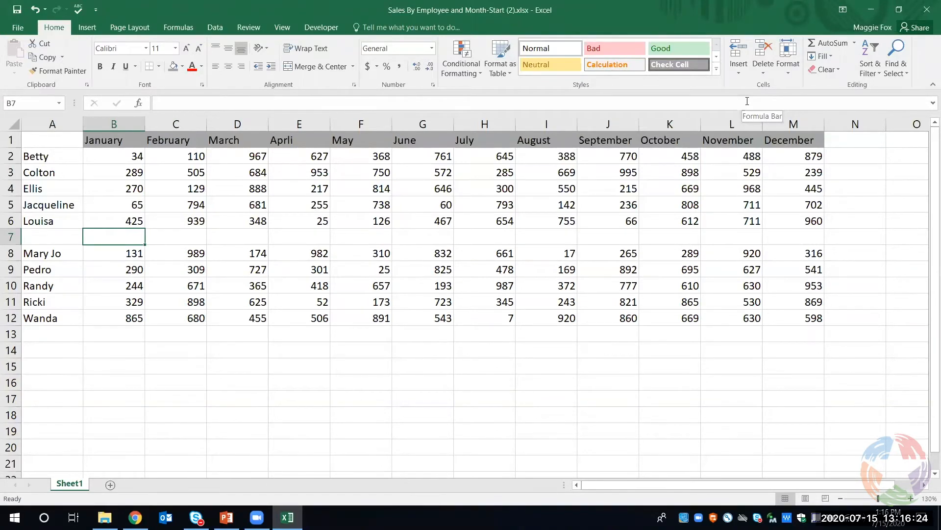
click(36, 10)
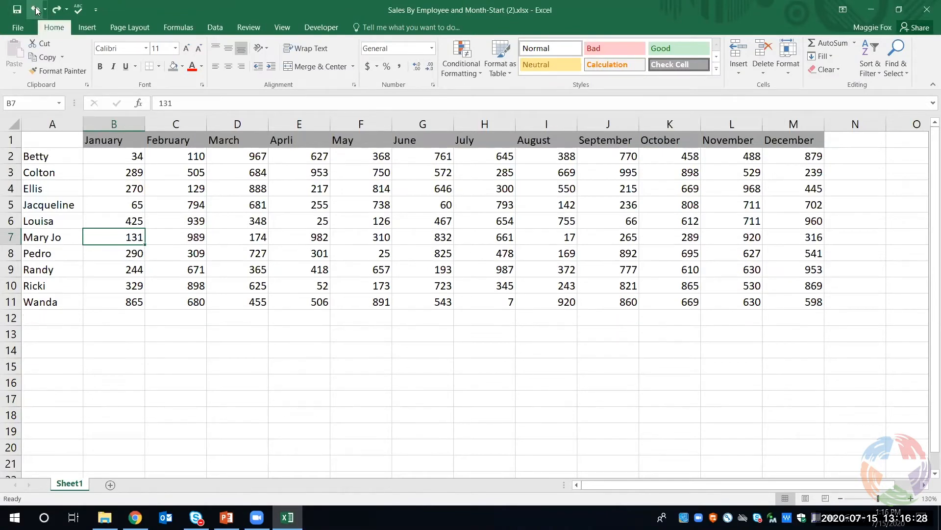
Insert a sheet row above the last employee at row 11 and enter the new employee's first name in A11
click(52, 302)
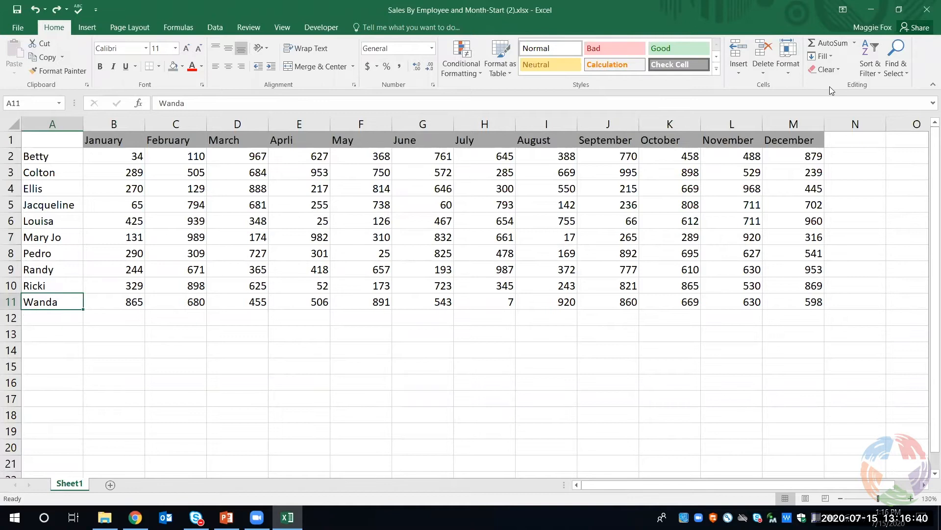
click(743, 72)
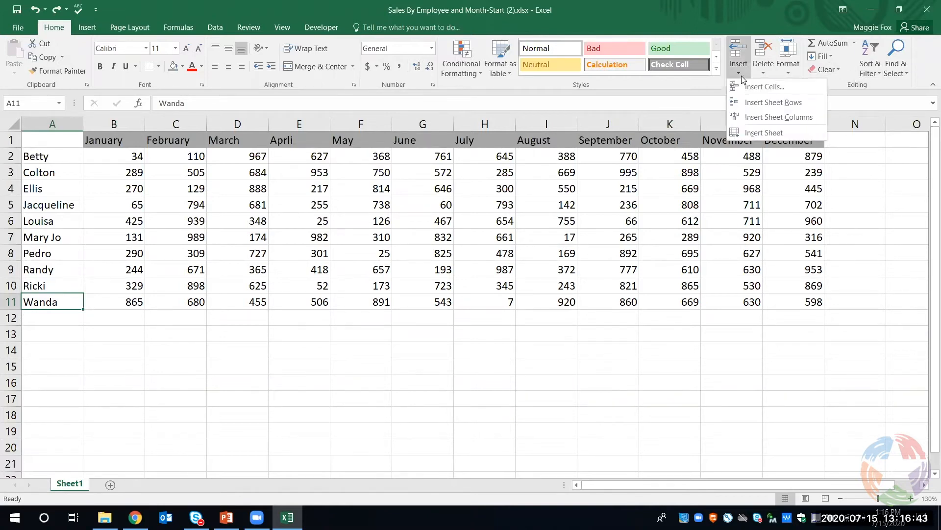
click(749, 103)
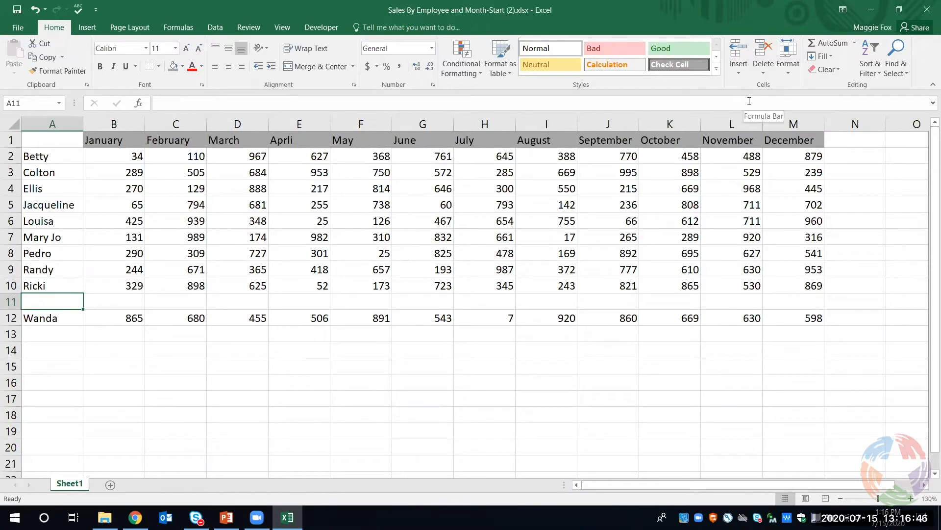
text(Steven)
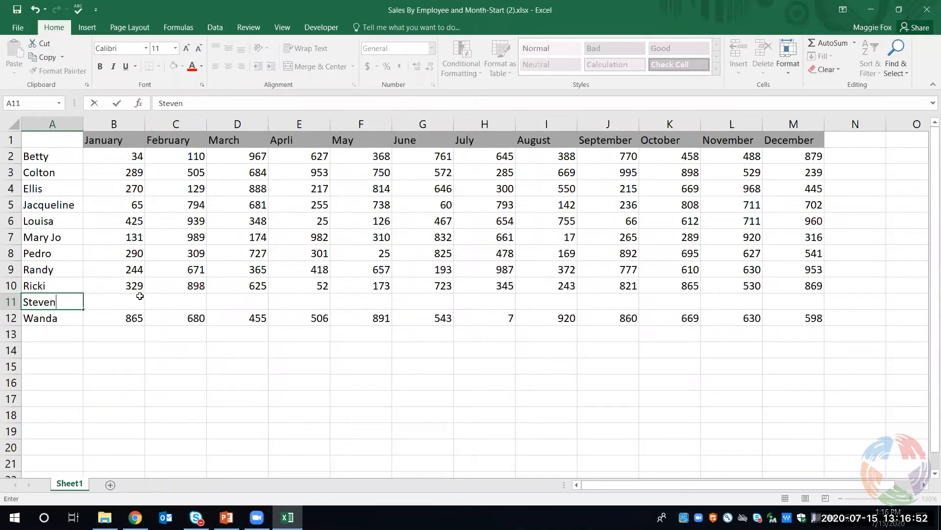
Enter the new employee's January to April sales in B11:E11 as 315, 845, 707 and 928
click(136, 300)
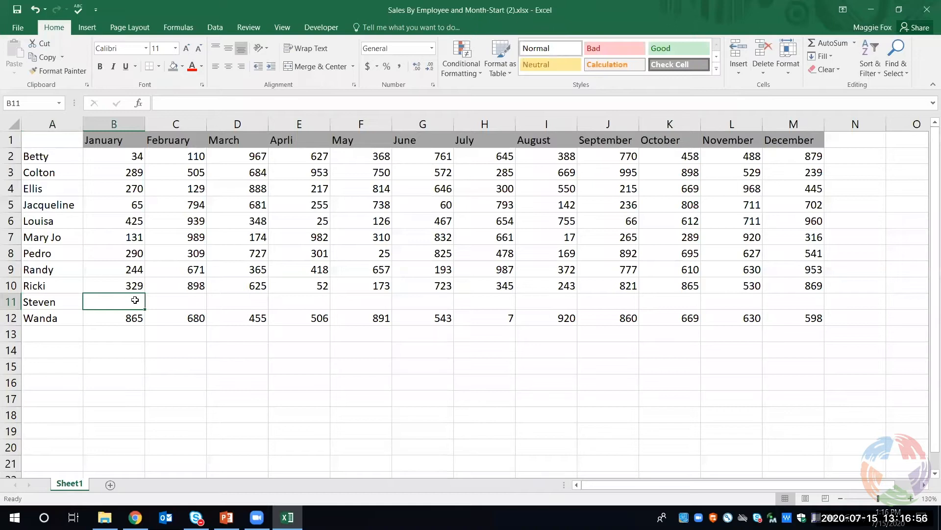
text(315)
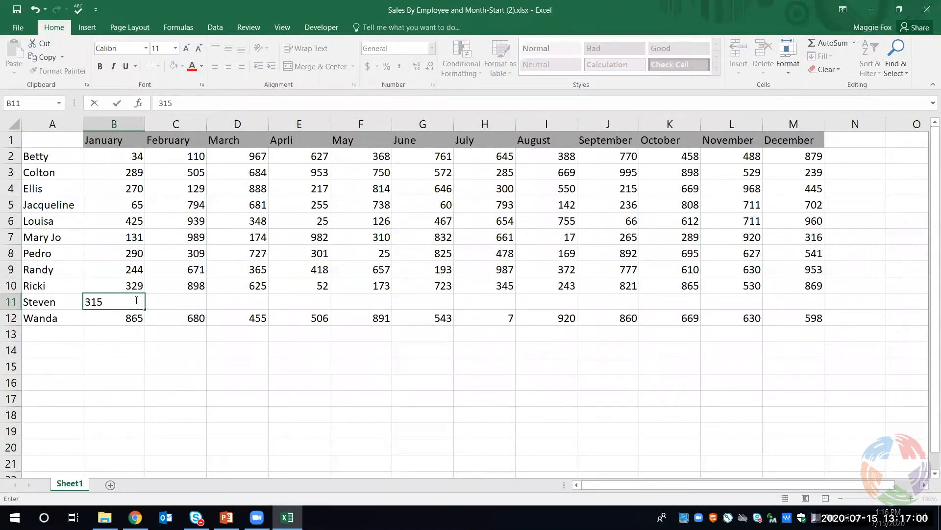
key(Tab)
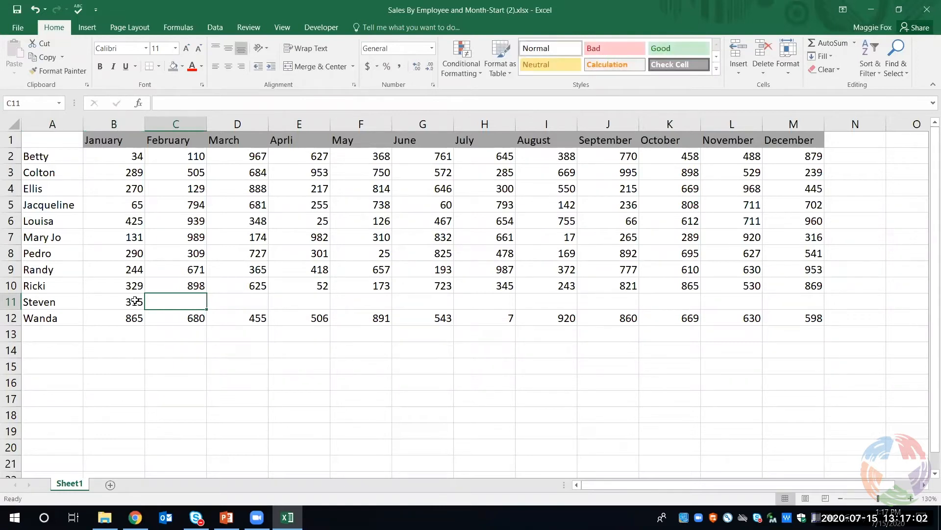
text(845)
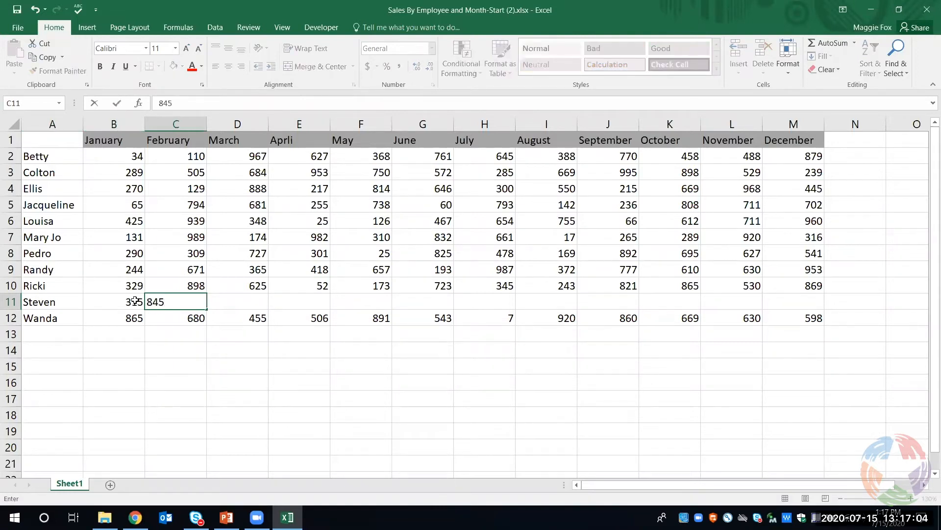
key(Tab)
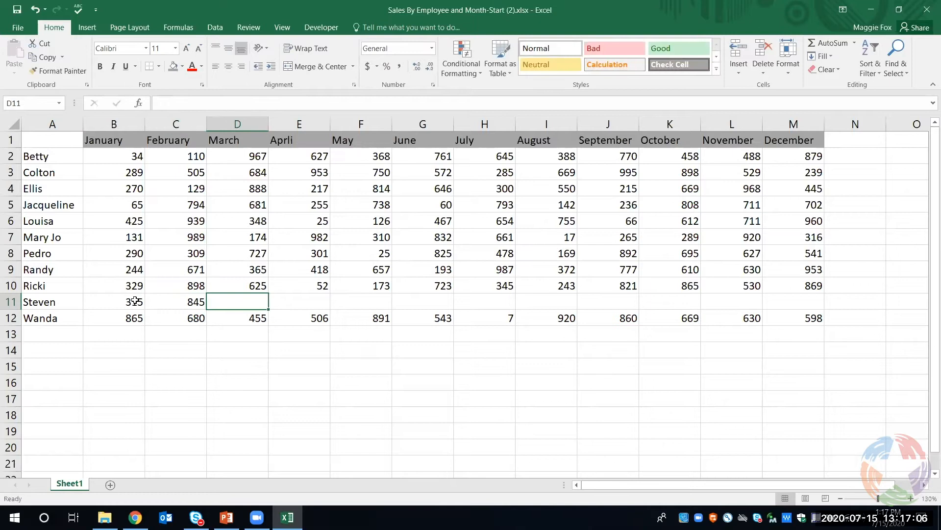
text(707)
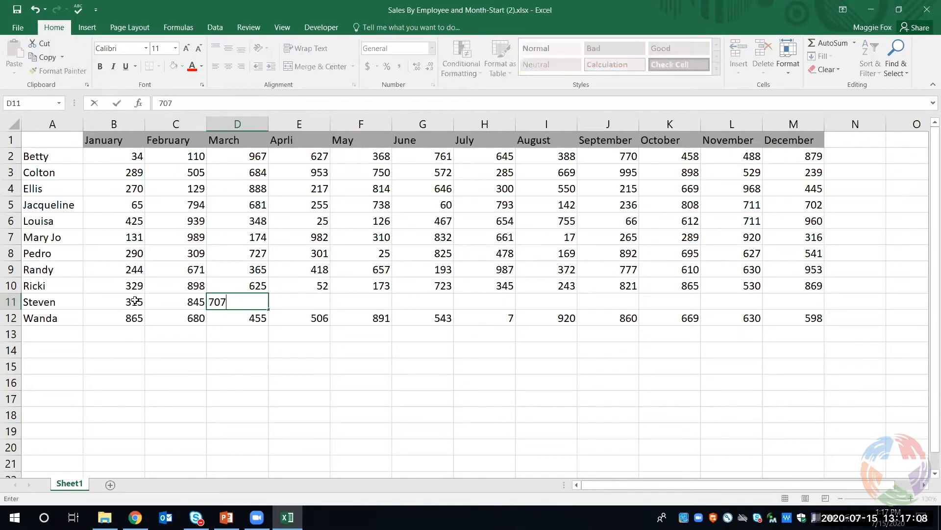
key(Tab)
text(928)
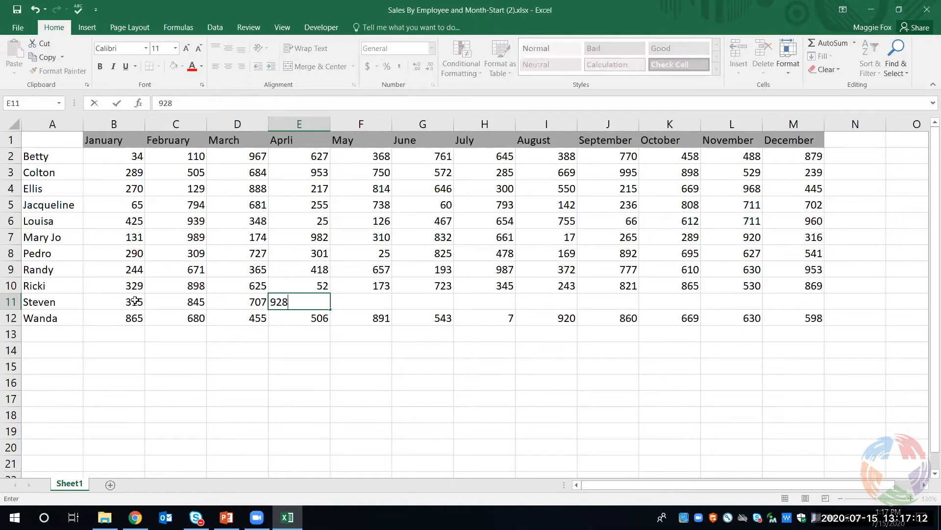
key(Tab)
Enter the new employee's May to August sales in F11:I11 as 348, 46, 47 and 52
text(348)
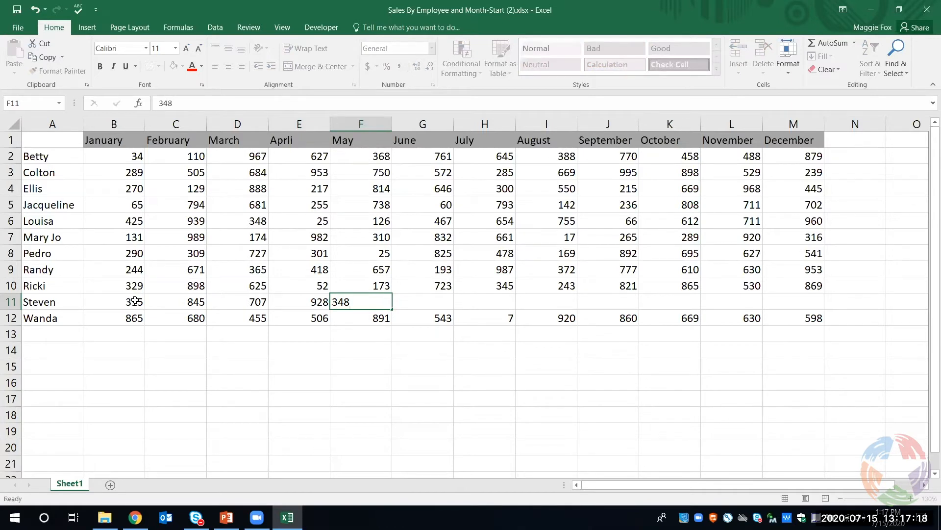
key(Tab)
text(46)
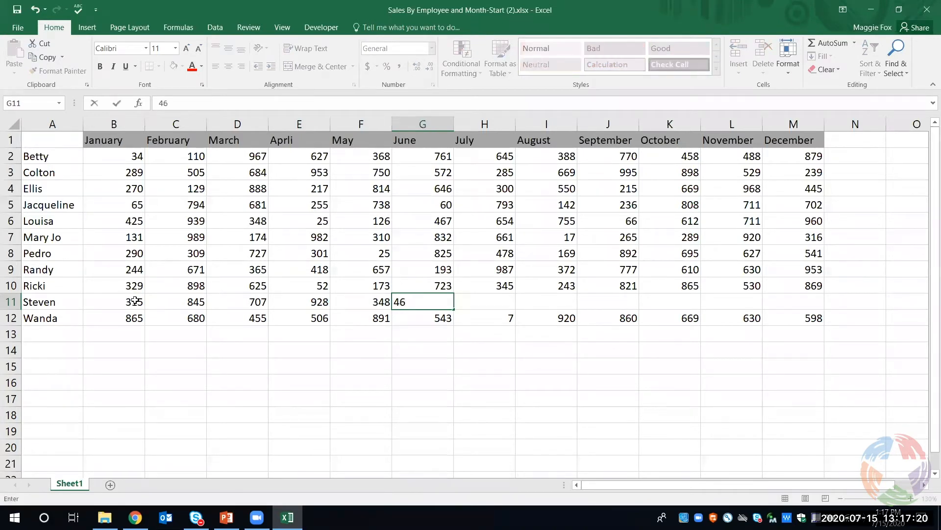
key(Tab)
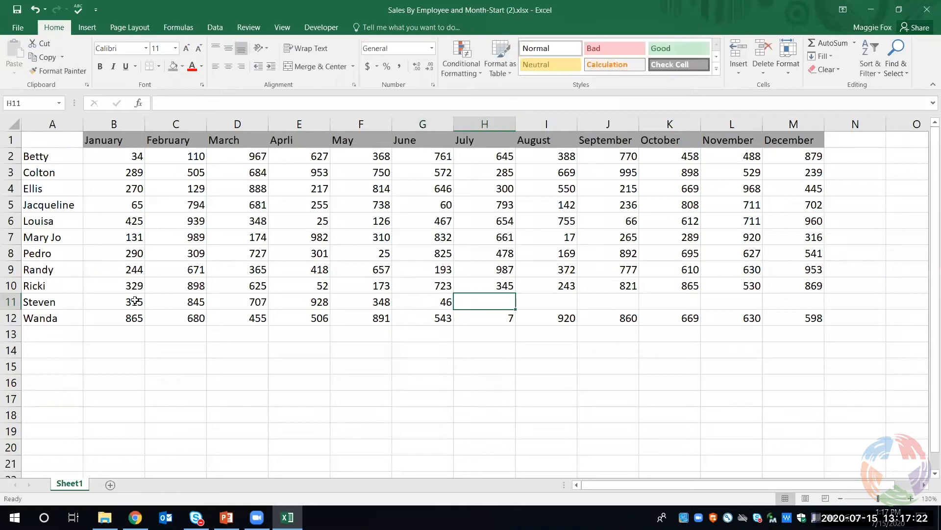
text(47)
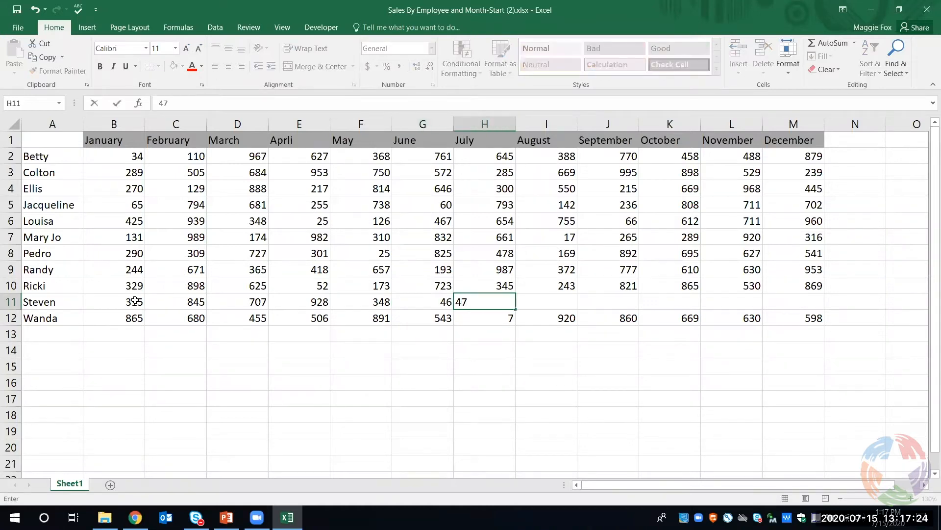
key(Tab)
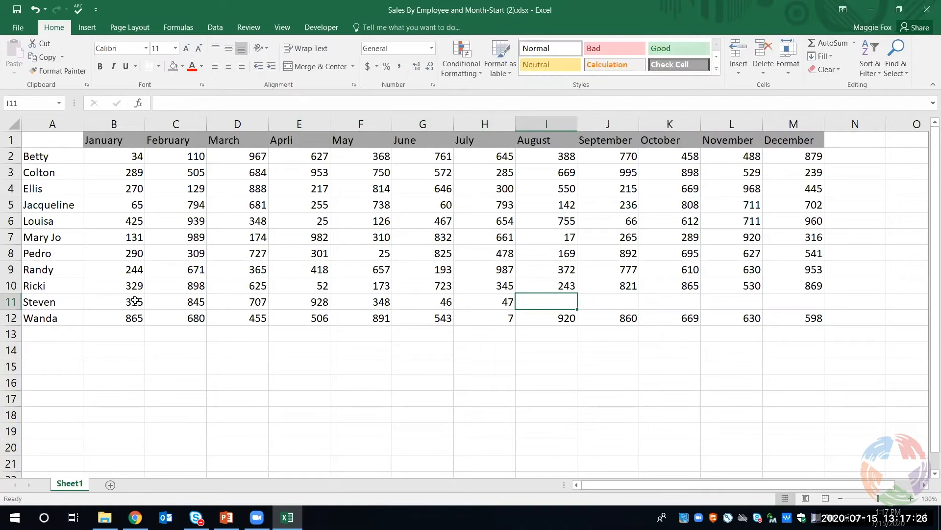
text(52)
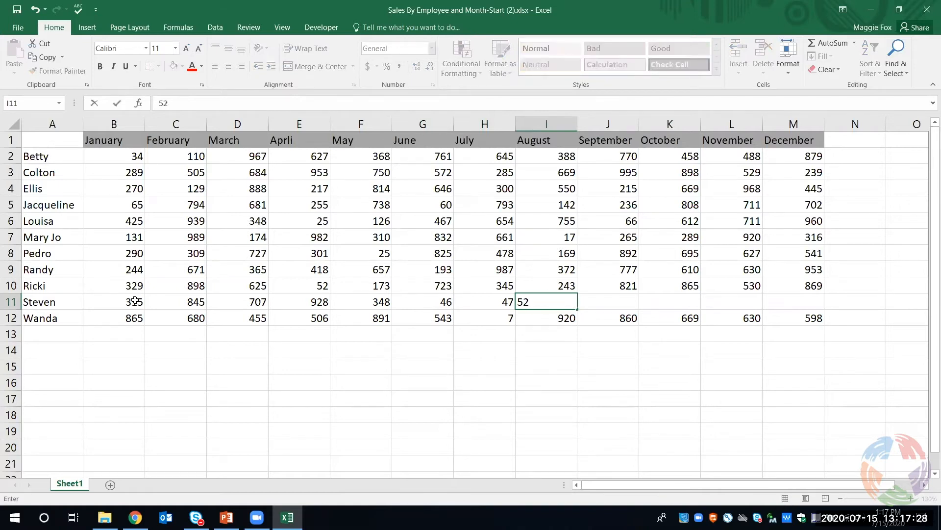
key(Tab)
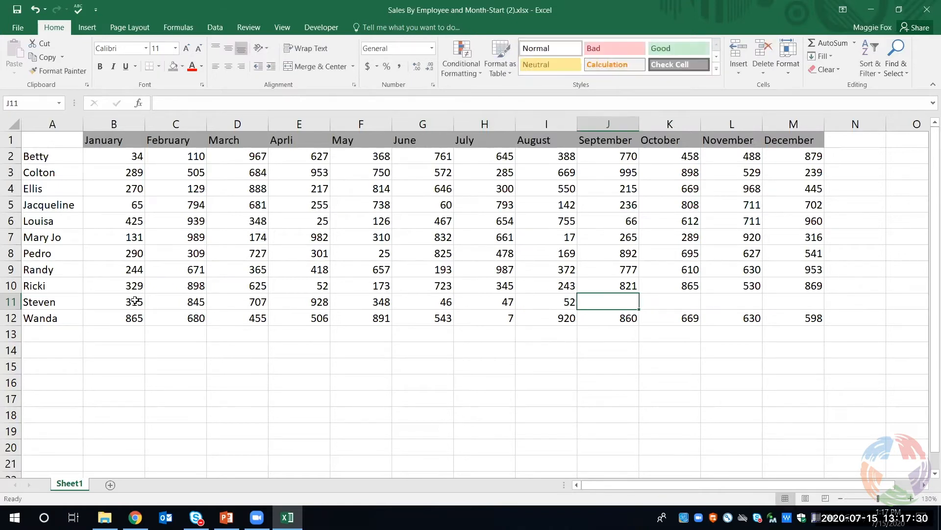
Enter the new employee's September to December sales in J11:M11 as 687, 768, 925 and 816
text(687)
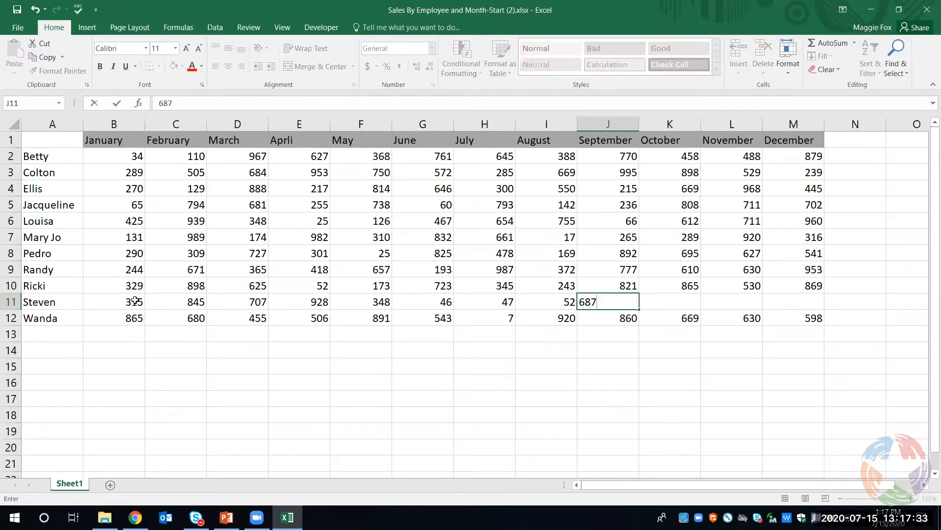
key(Tab)
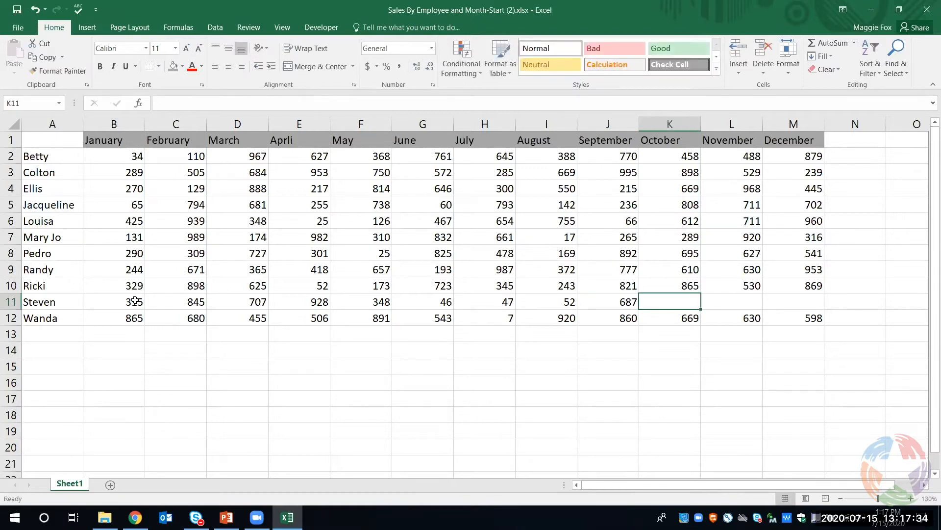
text(768)
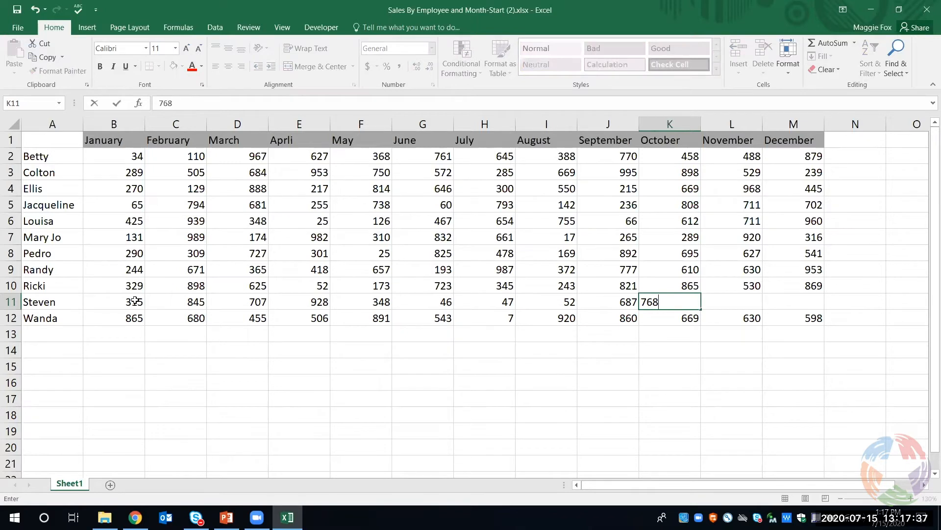
key(Tab)
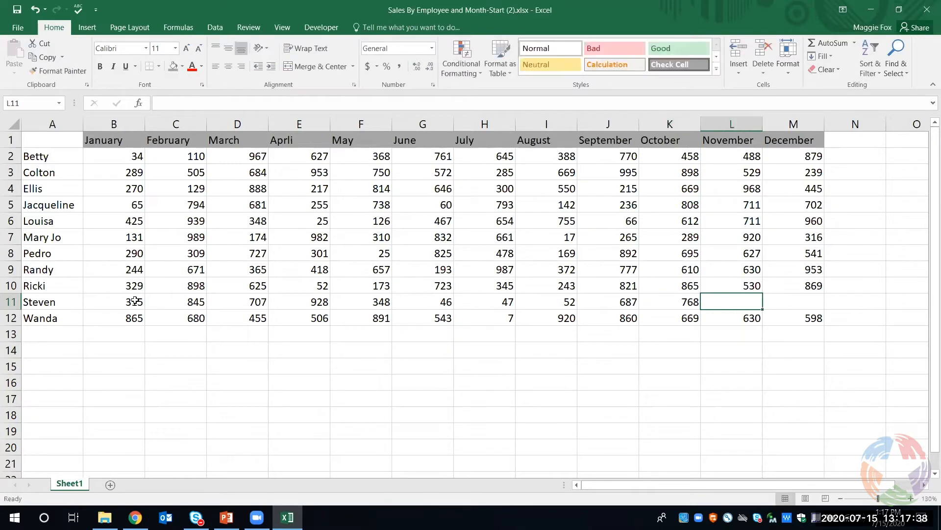
text(925)
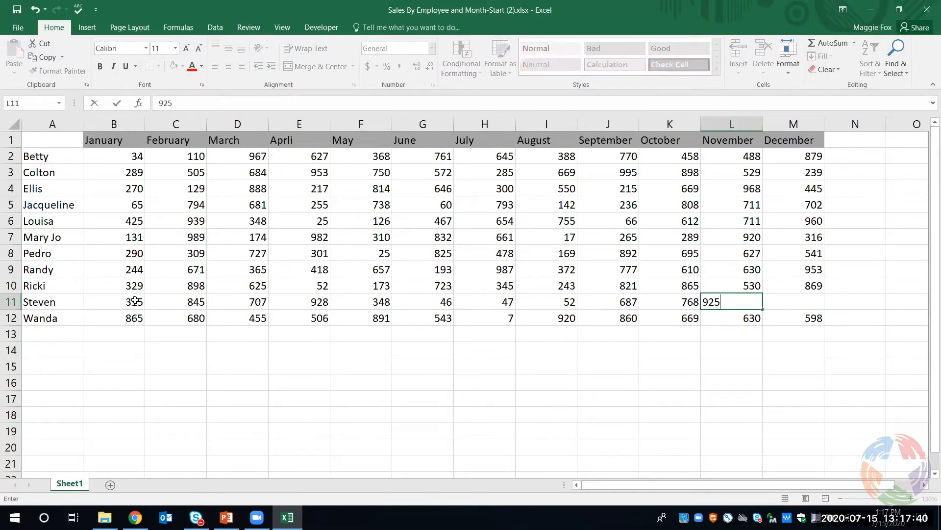
key(Tab)
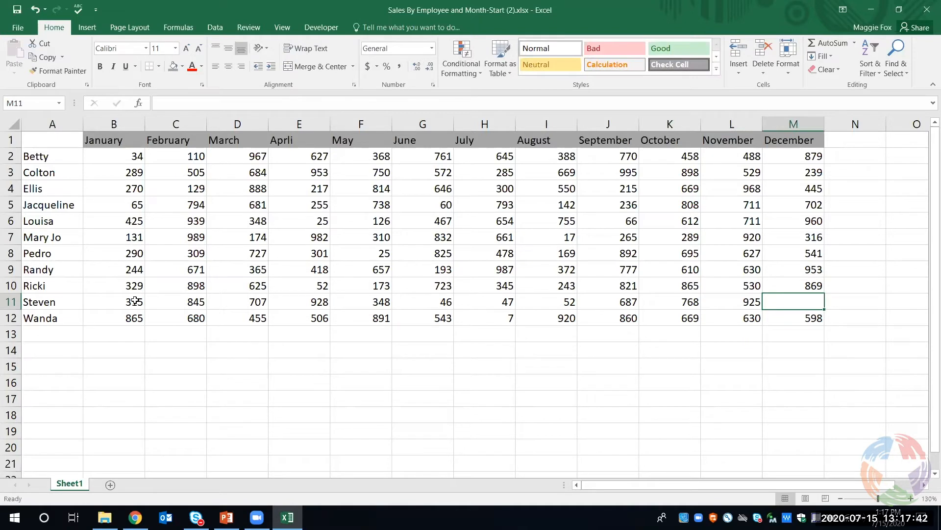
text(816)
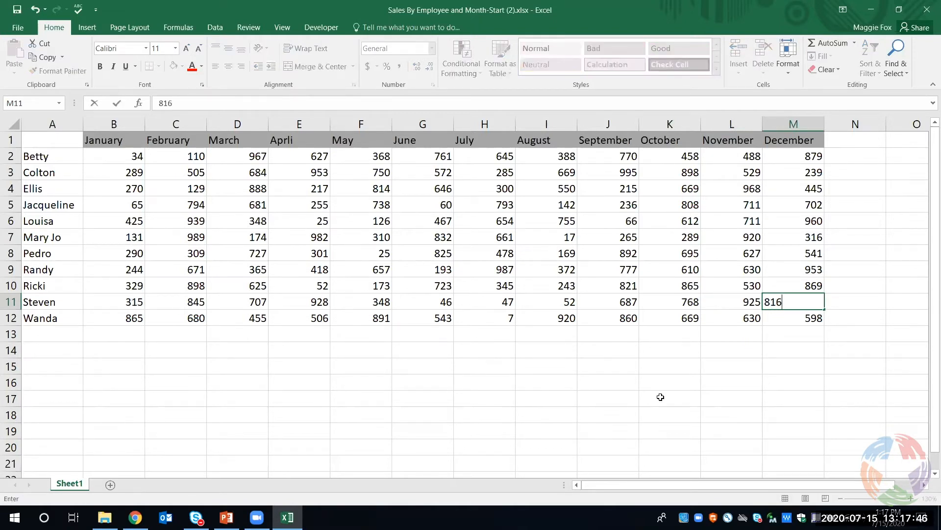
click(846, 364)
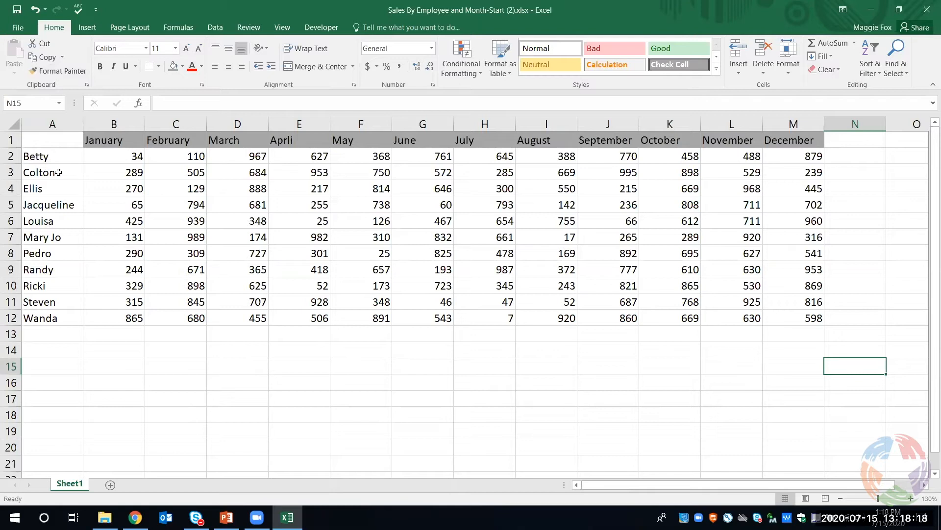
Insert a sheet column between the employee names and the January column
click(123, 188)
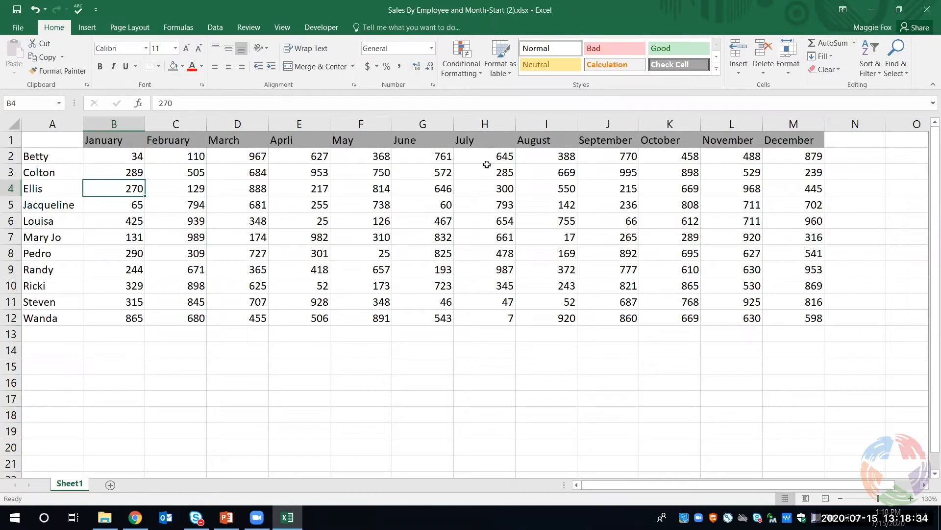
click(735, 73)
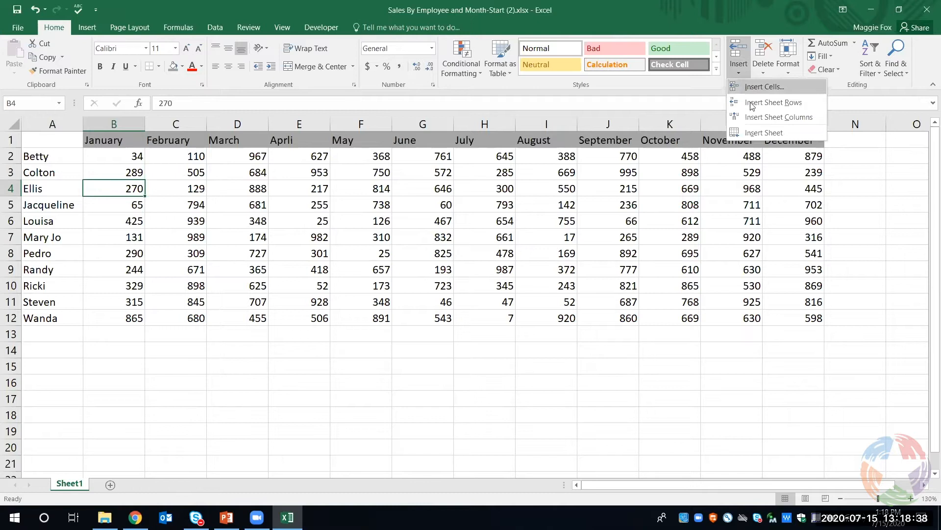
click(755, 117)
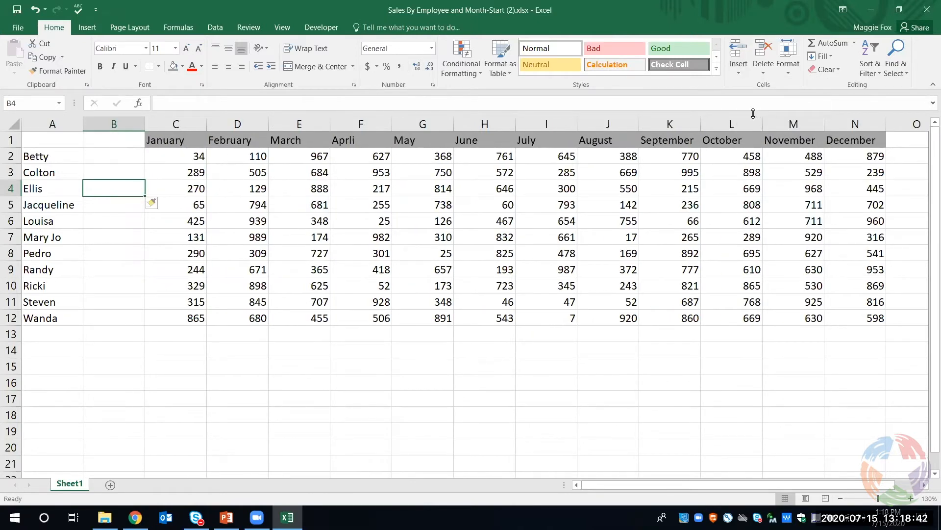
Enter the heading Total Sales in cell B1 of the new column
click(133, 141)
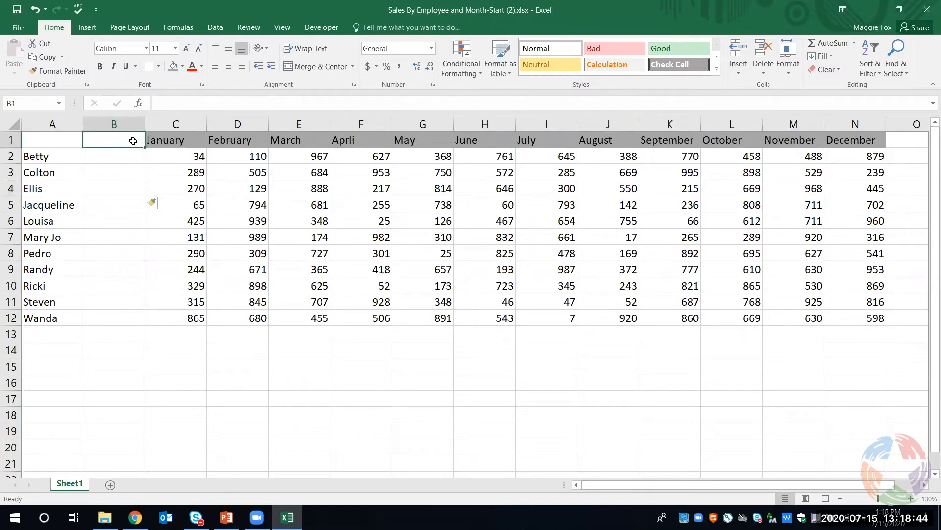
text(Total)
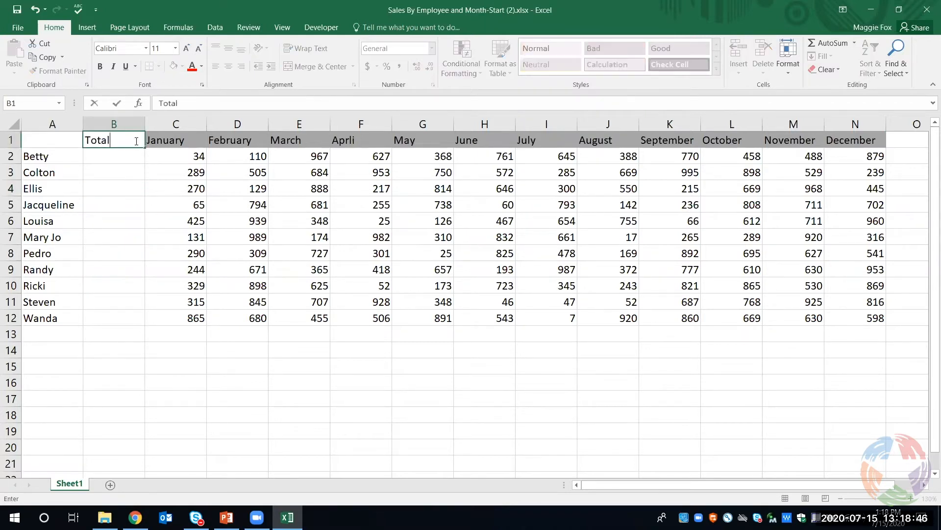
text( Sales)
key(F2)
key(Left)
key(Left)
key(Left)
key(Left)
key(Left)
key(BackSpace)
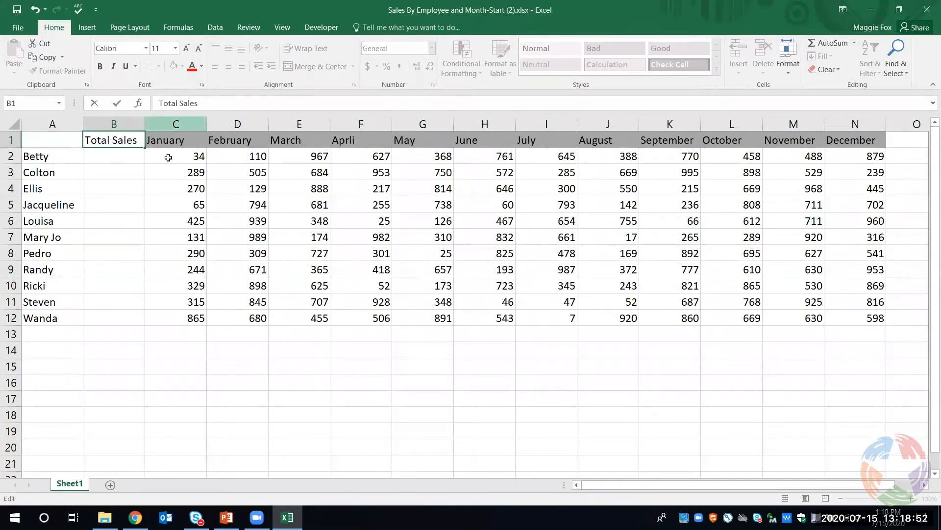
Enter the formula =SUM(C2:N2) in cell B2 to total the first employee's January to December sales
click(138, 159)
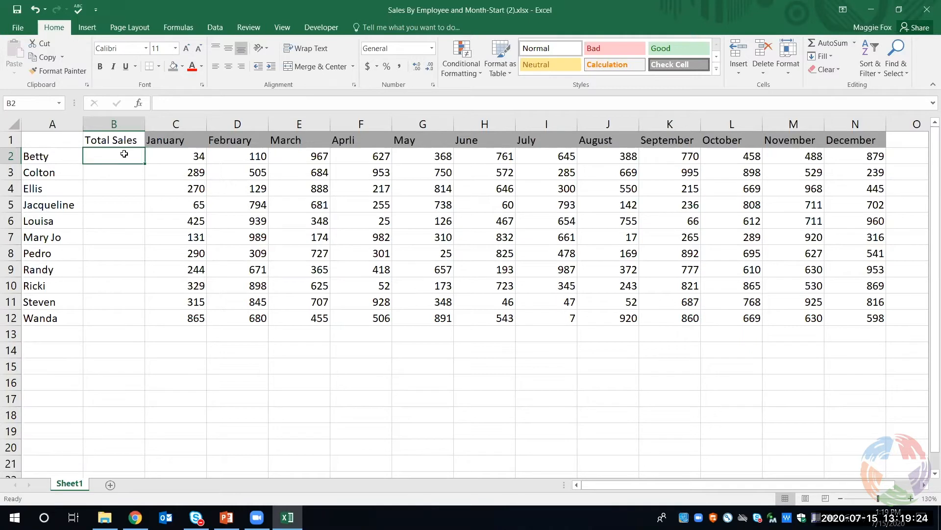
text(=)
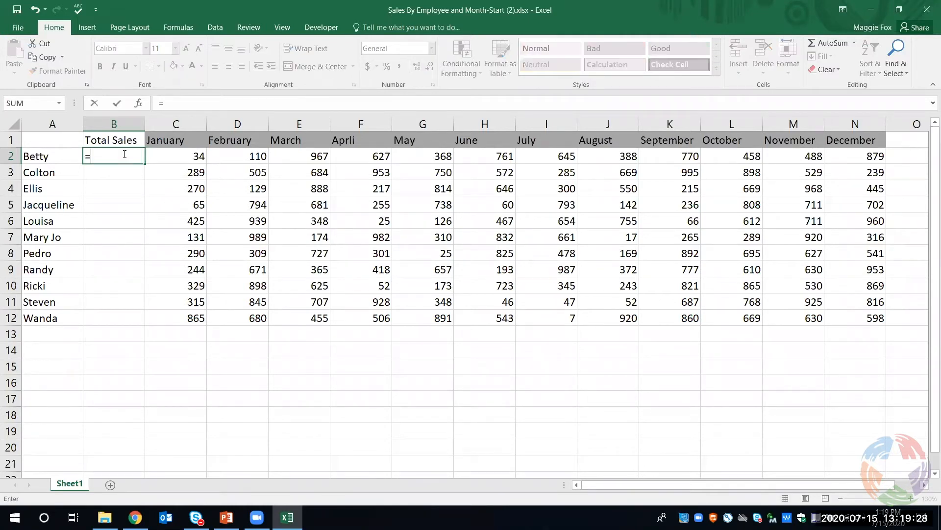
text(sum)
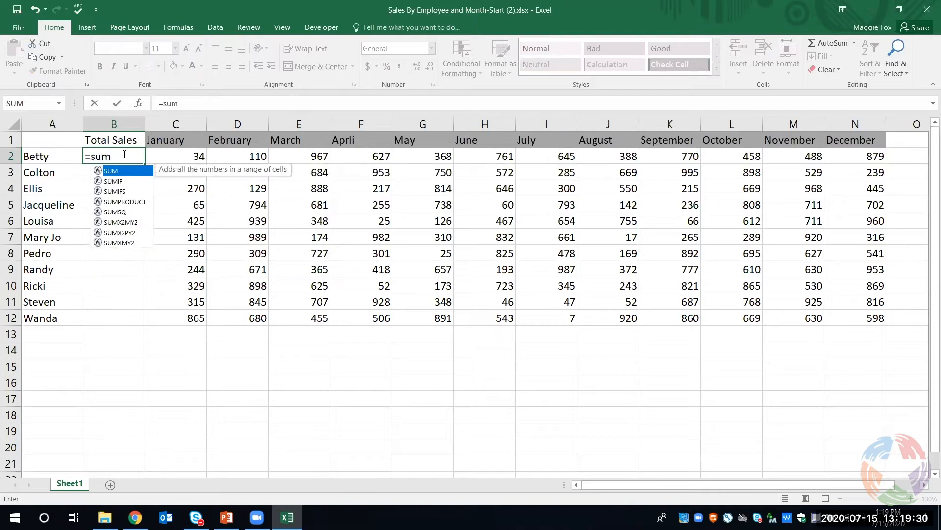
text(()
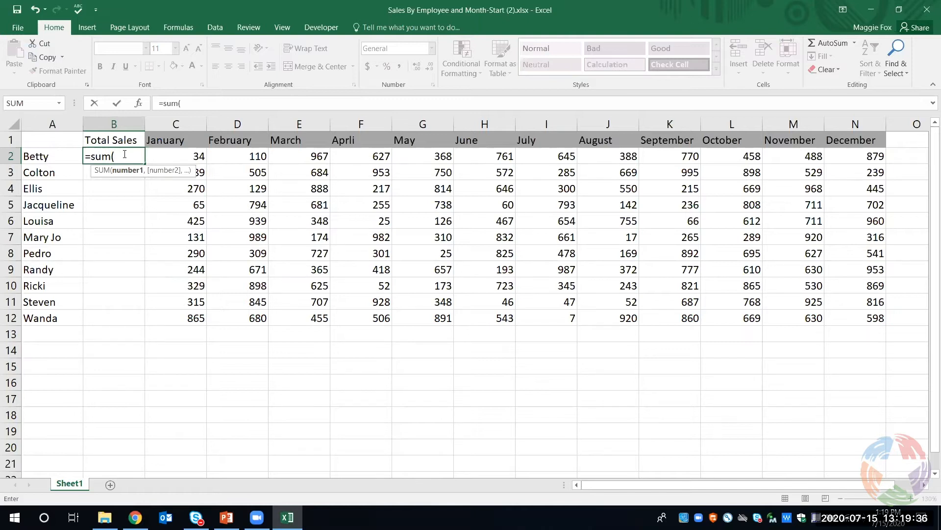
text(c)
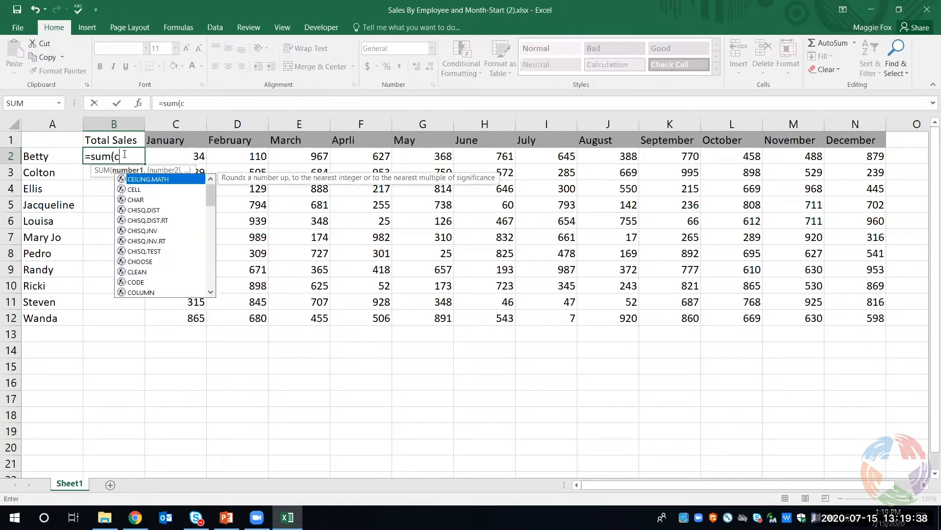
text(2)
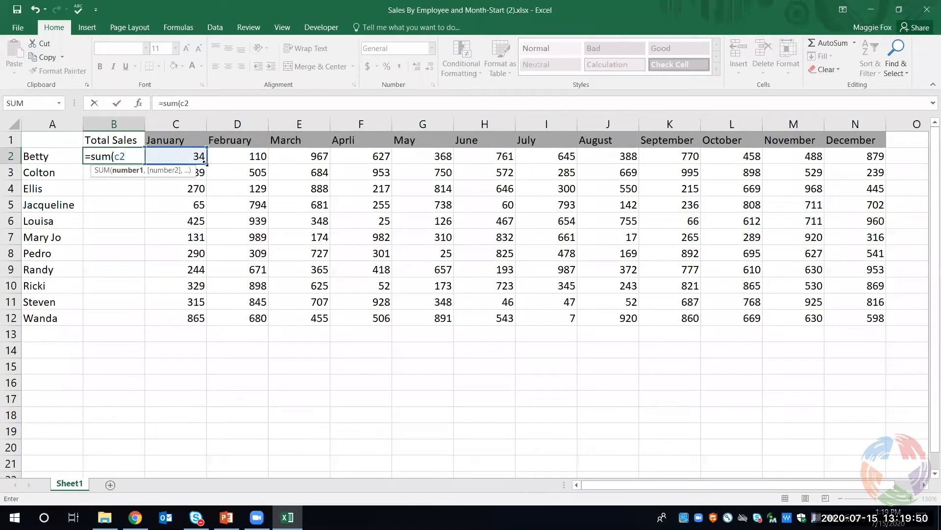
drag(205, 163, 870, 160)
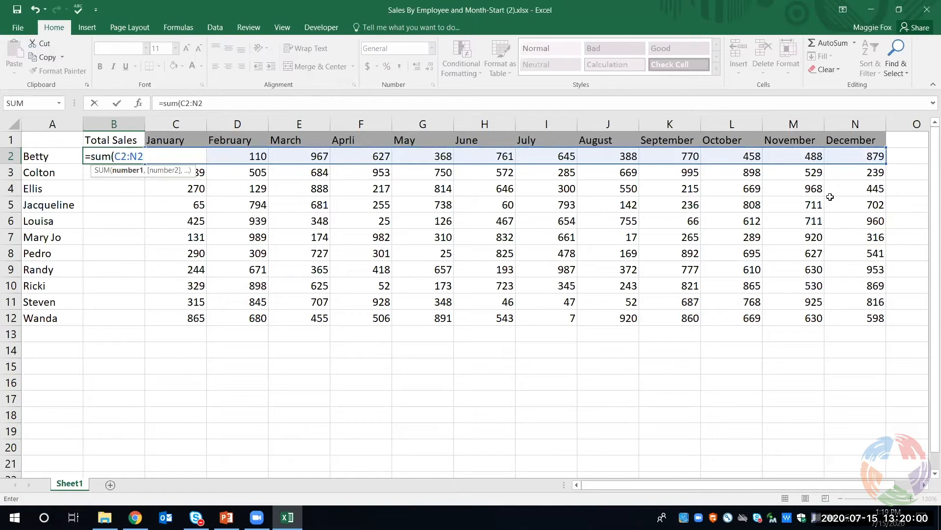
text())
key(Return)
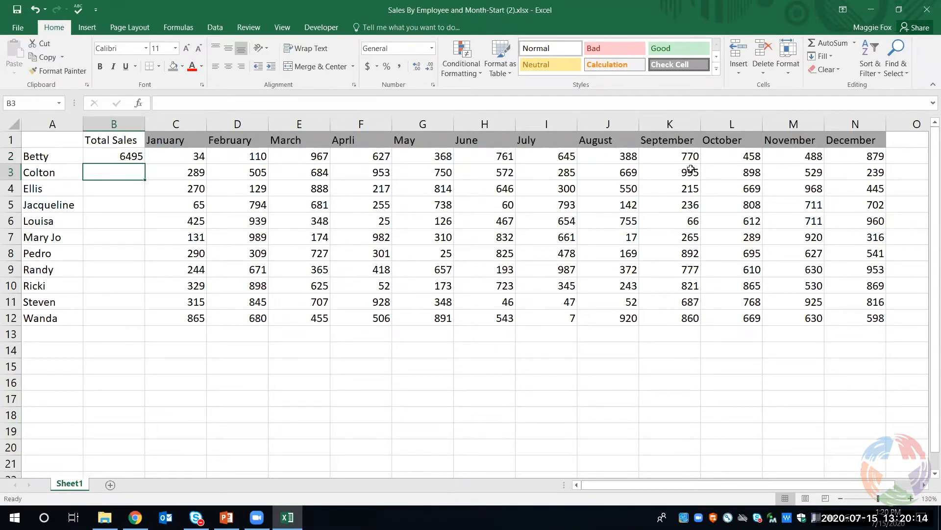
Enter the formula =SUM(C3:N3) in cell B3 to total the second employee's sales
text(=)
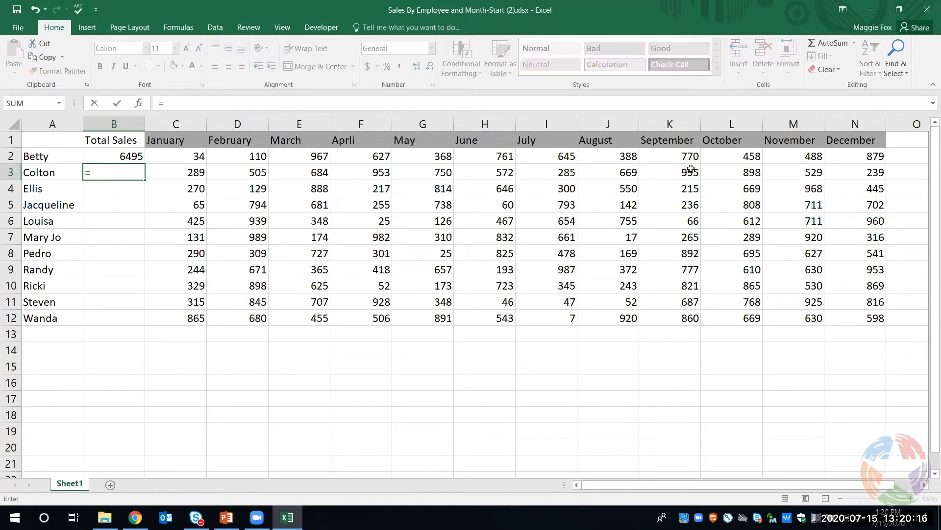
text(sum)
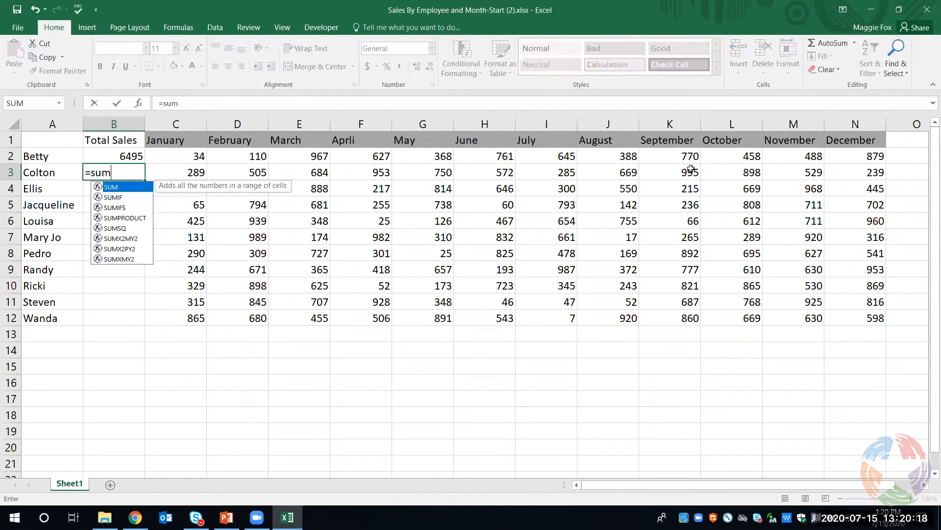
text(()
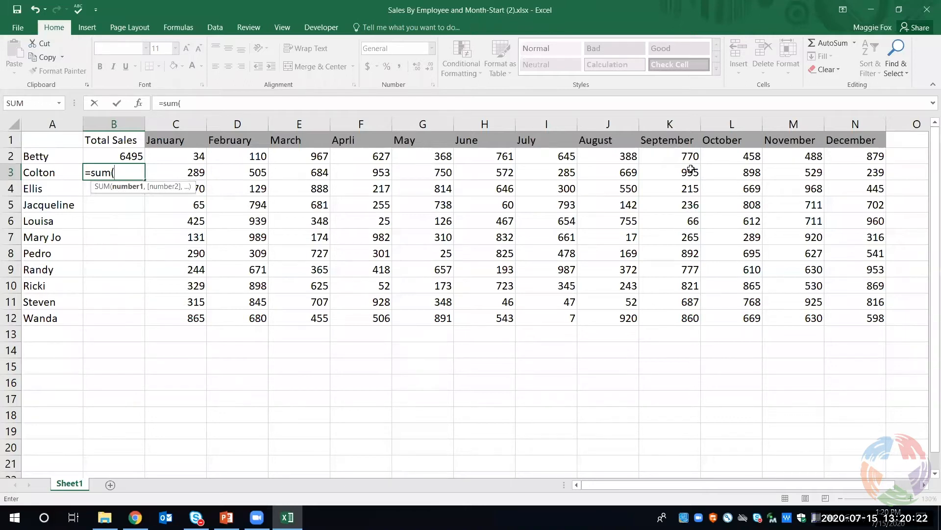
text(c3)
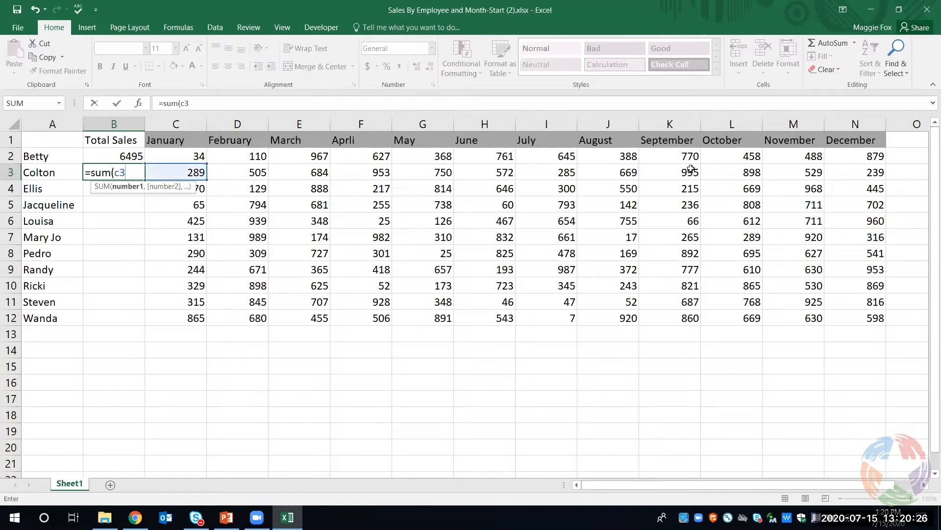
text(:n)
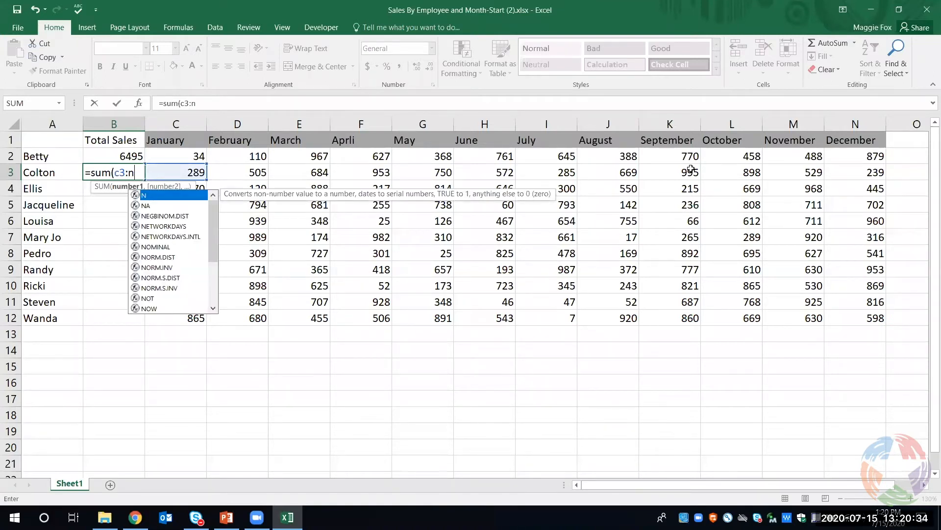
text(3))
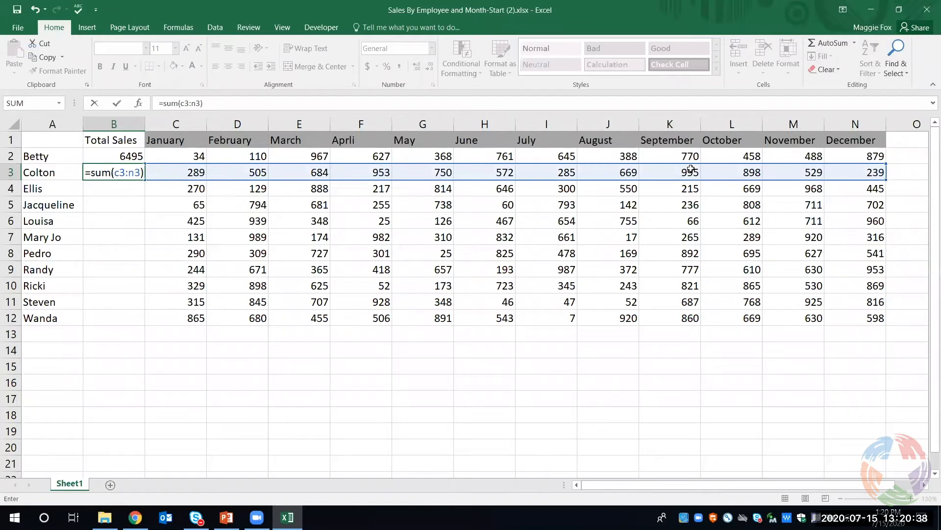
key(Return)
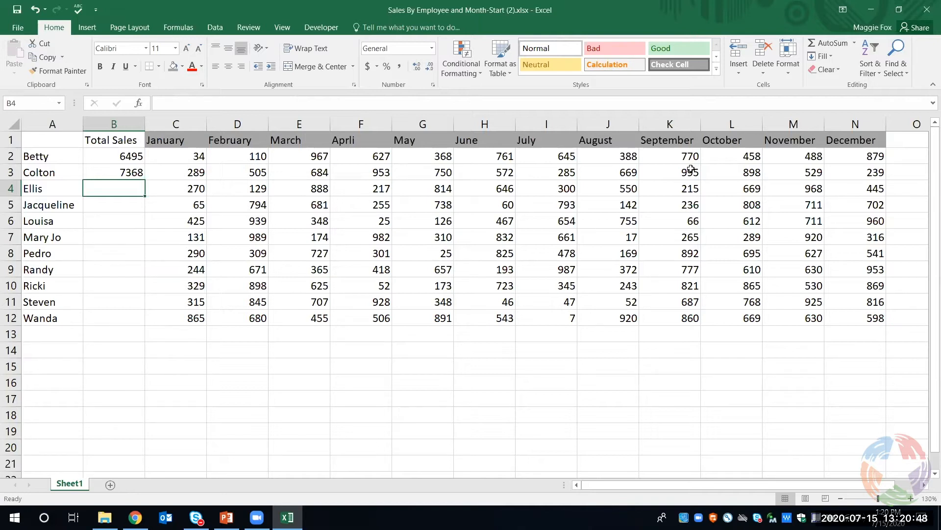
Fill the SUM formula from B3 down through B12 for the remaining employees
click(855, 46)
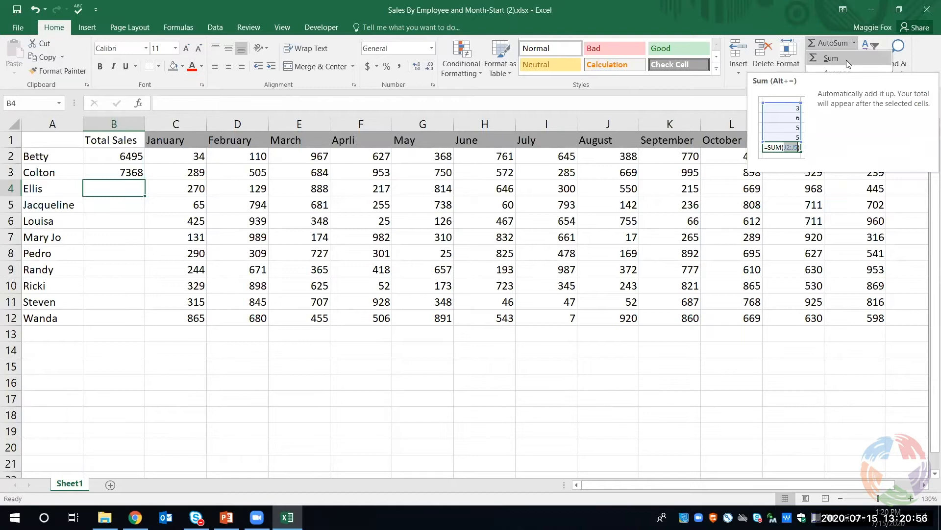
click(114, 167)
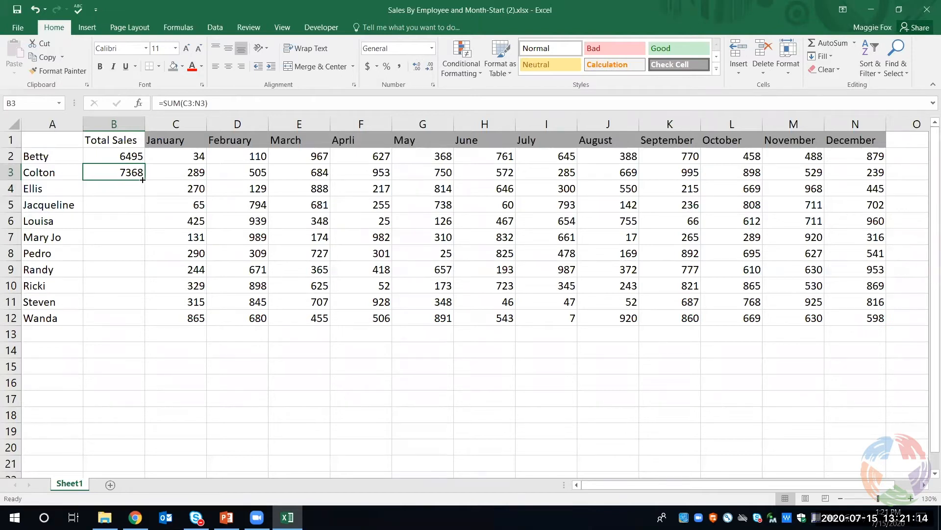
drag(142, 179, 136, 321)
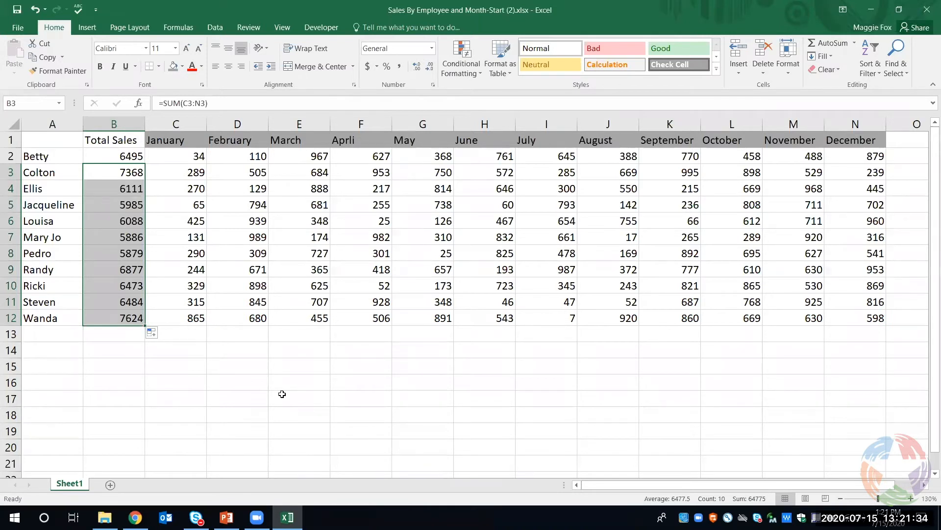
click(282, 394)
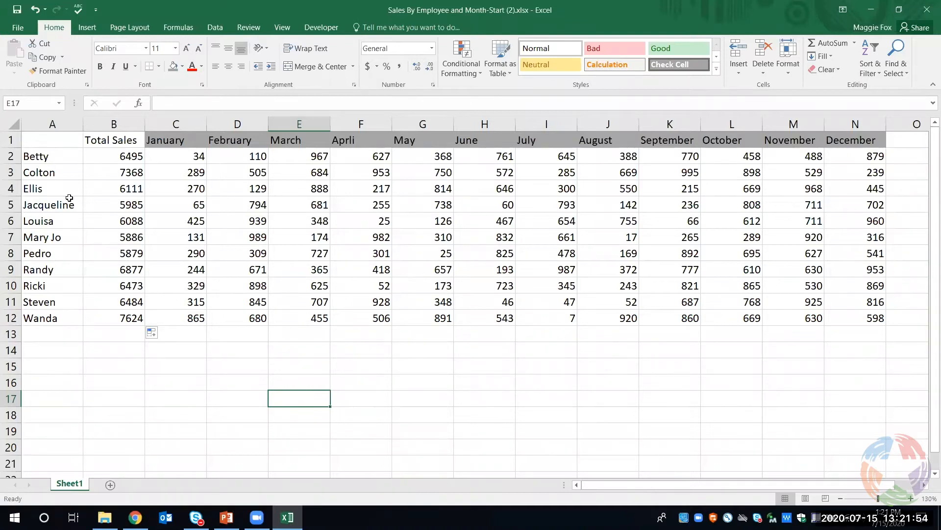
Set up a custom sort of the whole sheet by Total Sales values, ordered Largest to Smallest
click(15, 127)
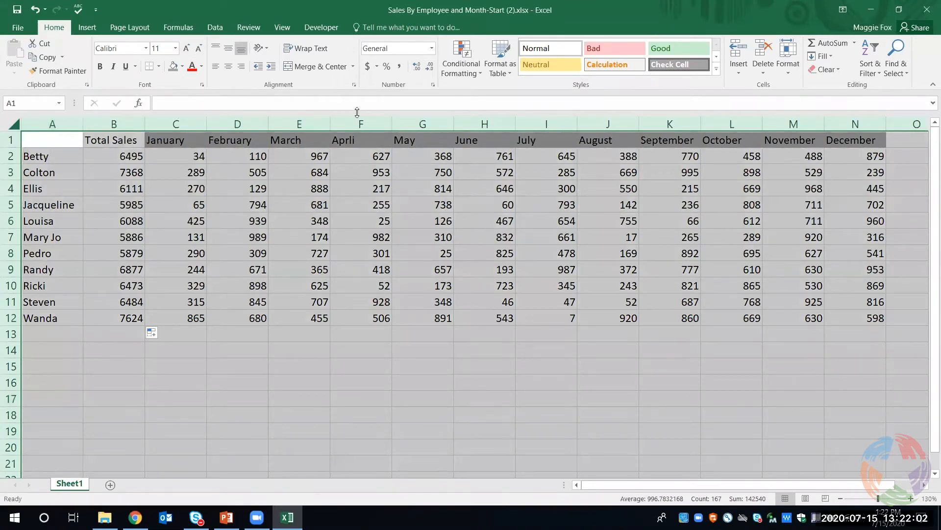
click(866, 72)
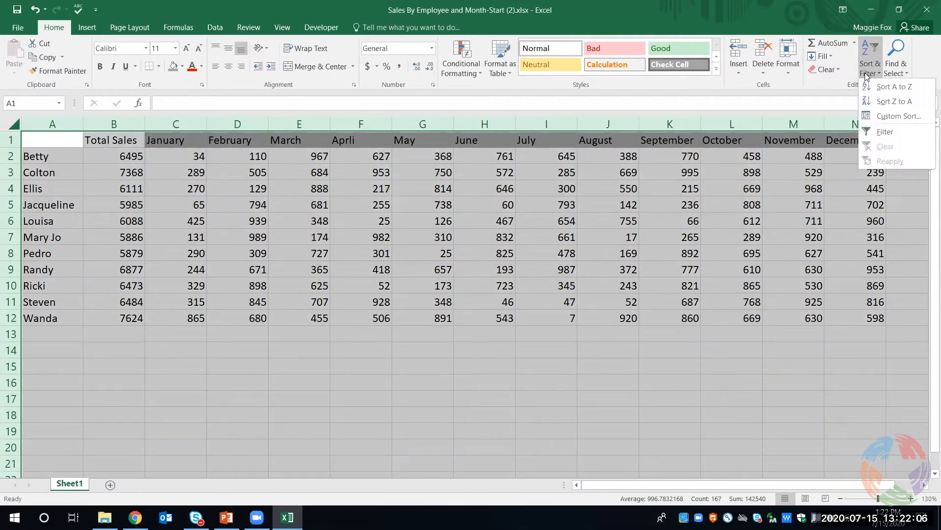
click(877, 116)
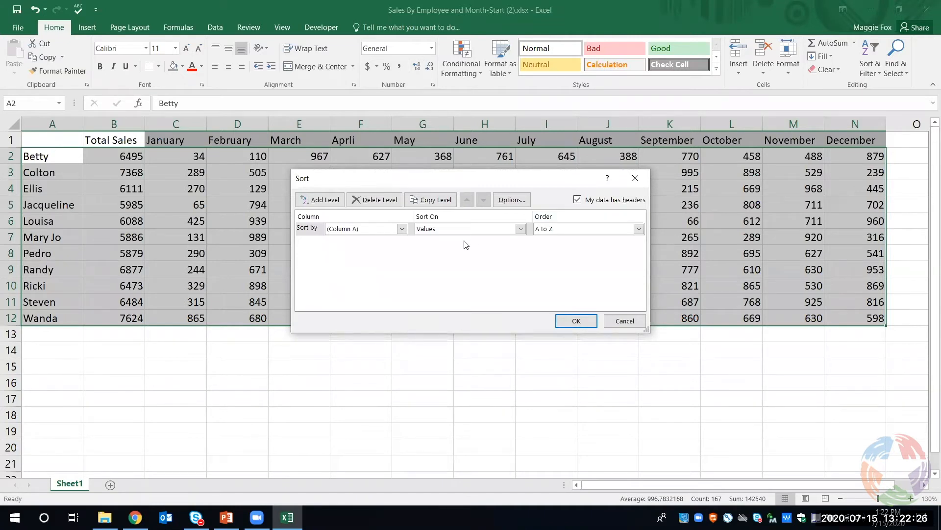
click(403, 228)
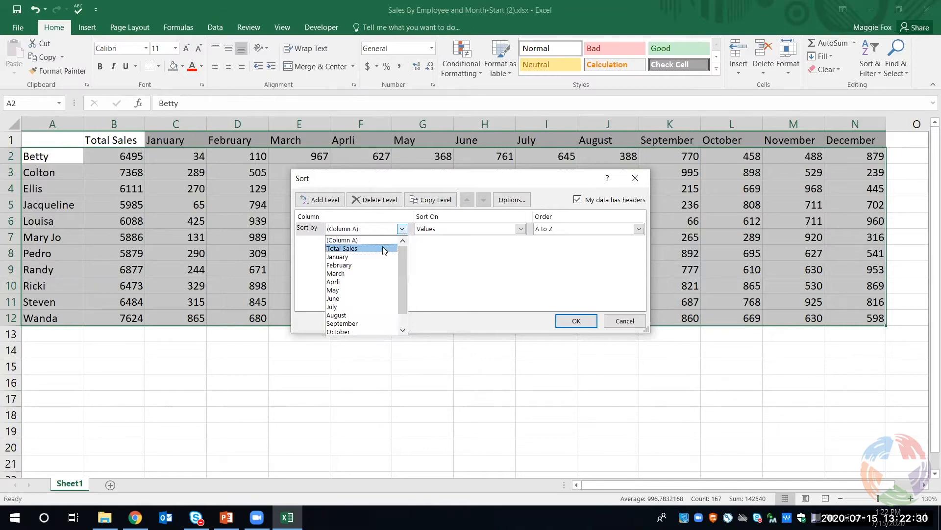
click(384, 249)
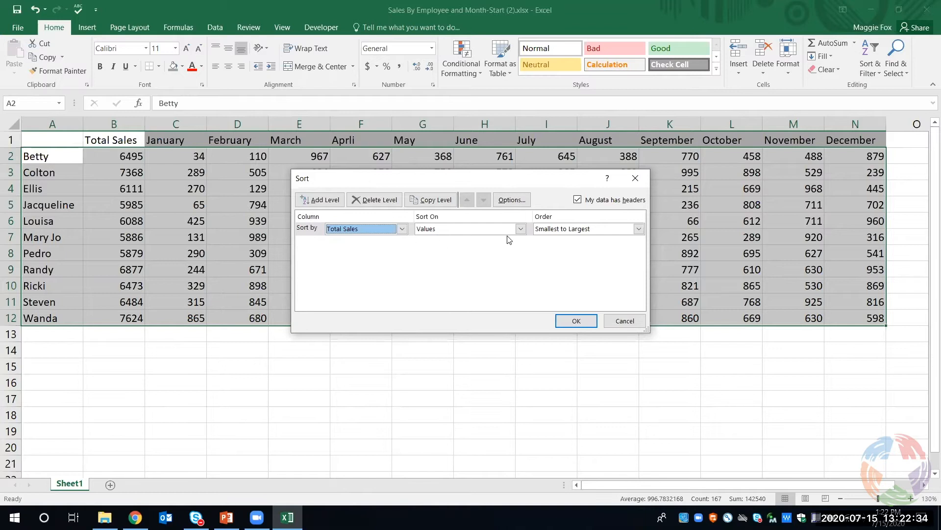
click(638, 229)
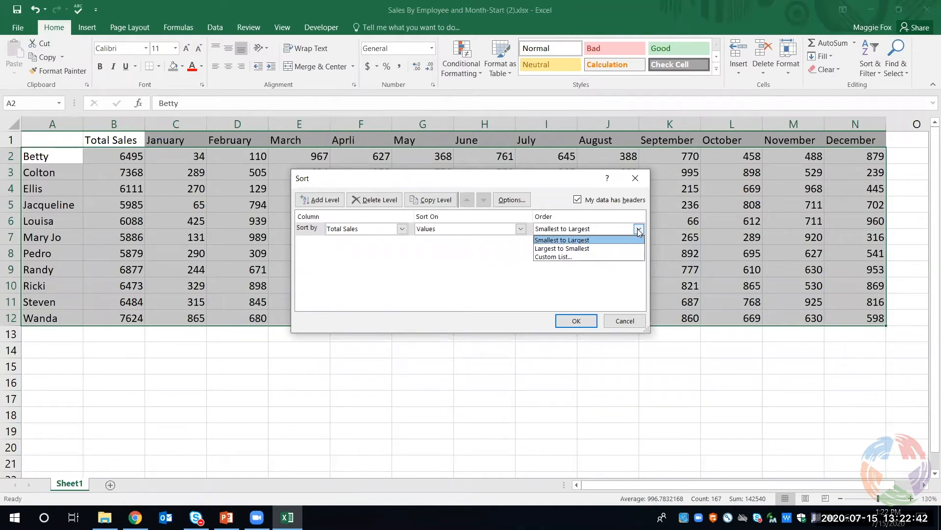
click(598, 248)
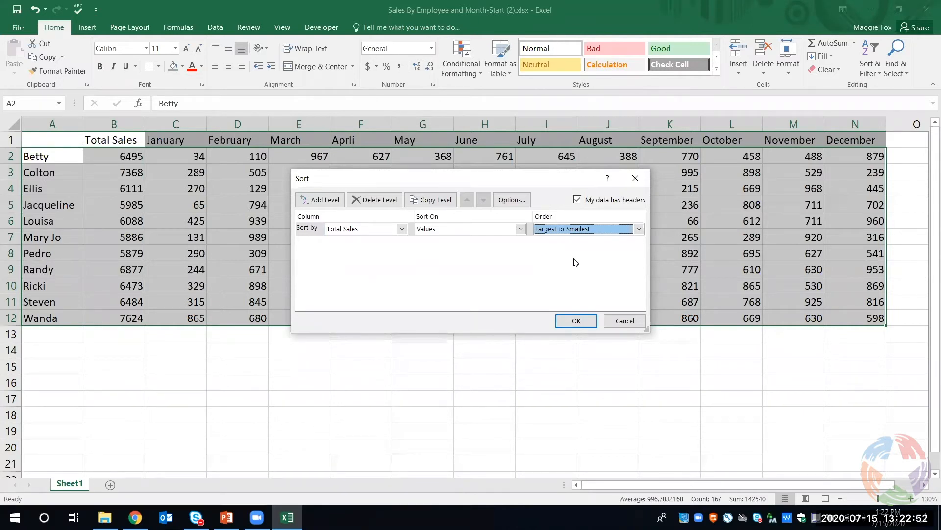
Add a second sort level on Column A, ordered A to Z, and apply the sort
click(323, 199)
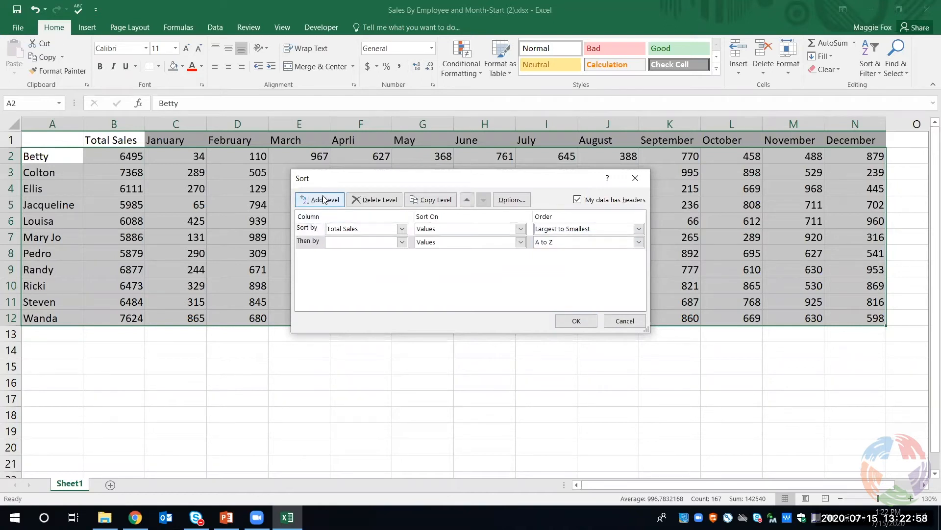
click(403, 242)
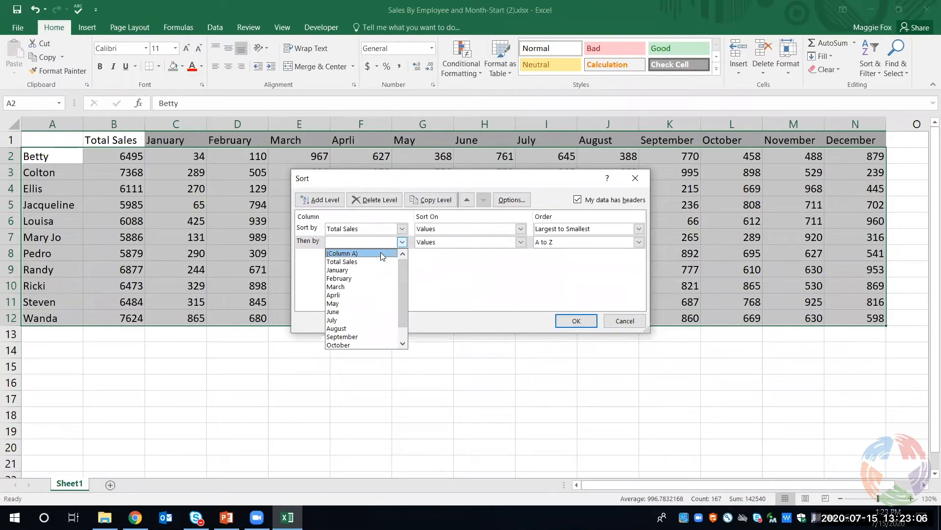
click(380, 252)
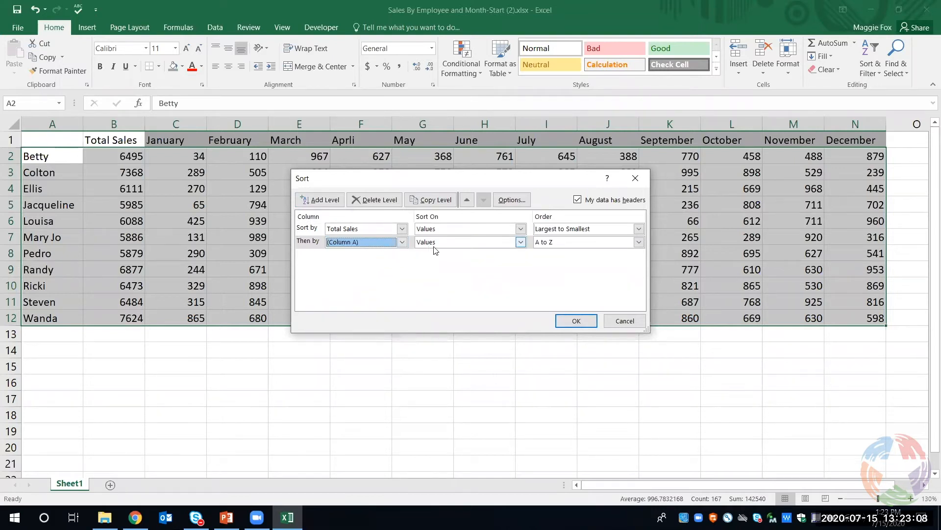
click(638, 246)
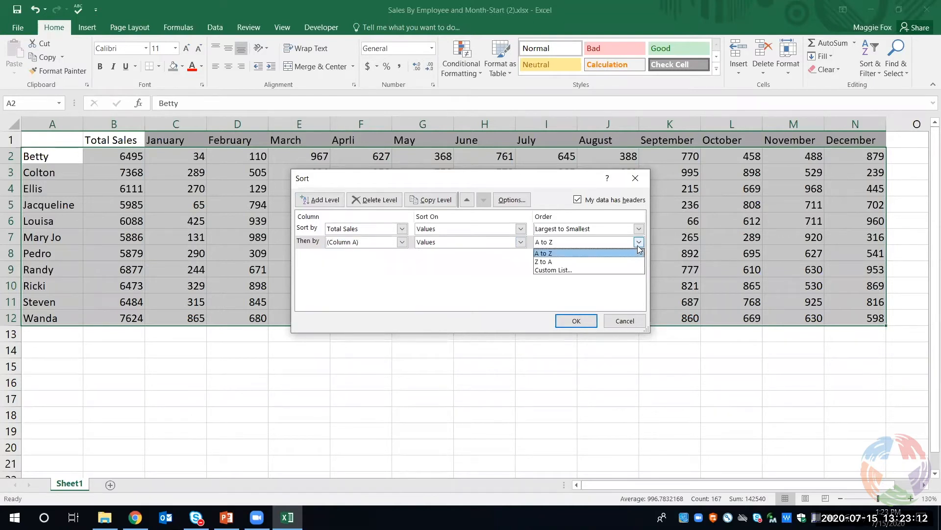
click(593, 254)
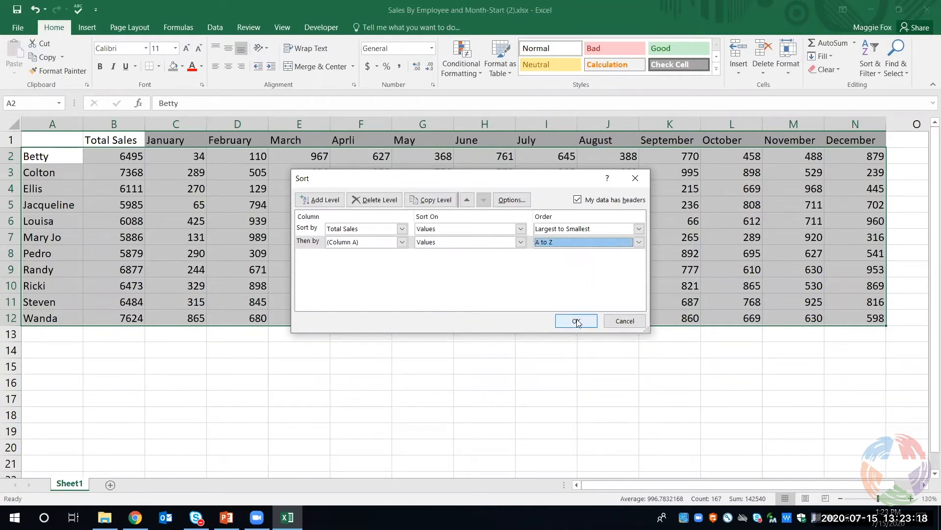
click(577, 321)
key(ctrl+a)
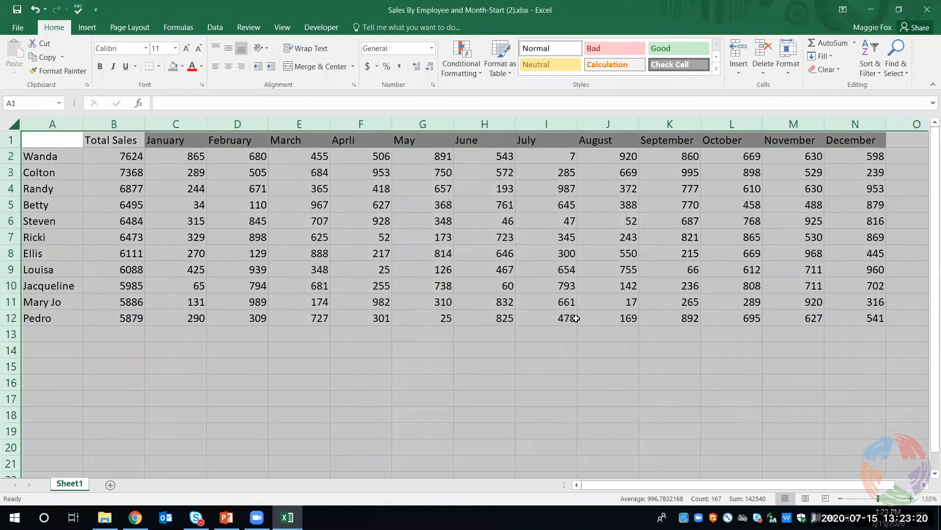
click(552, 367)
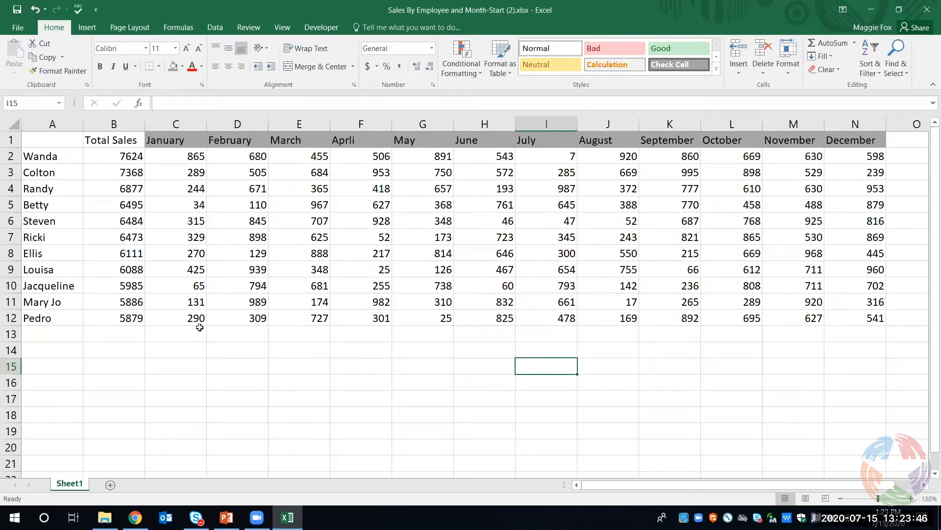
Clear the Total Sales formula from cell B12 and select the emptied cell again
click(125, 318)
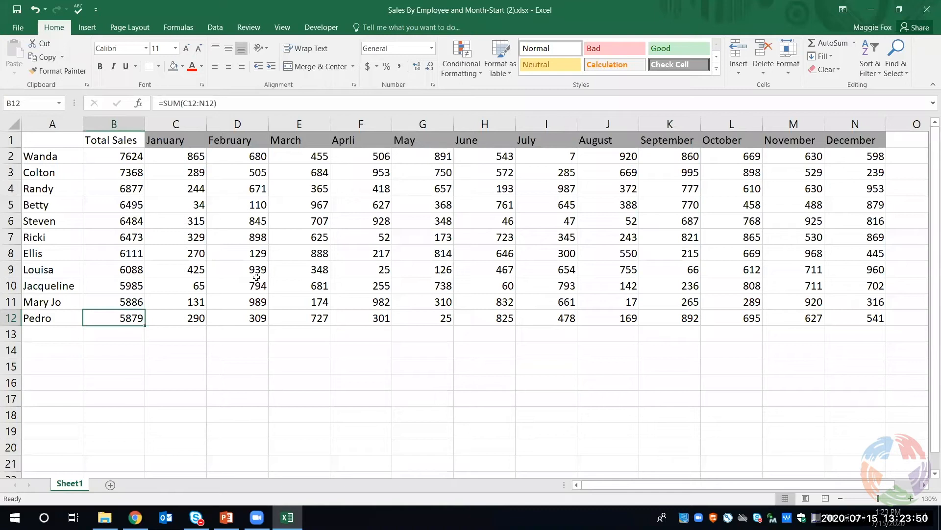
key(BackSpace)
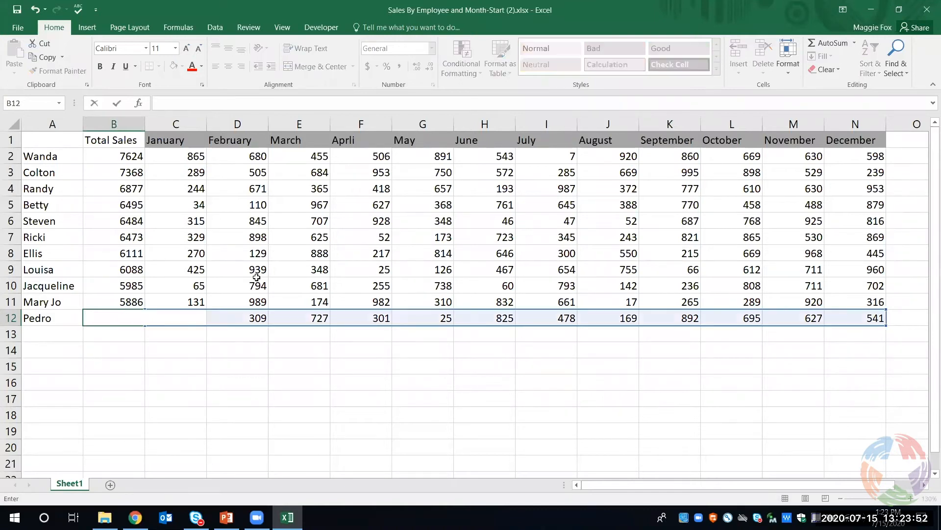
click(306, 387)
click(128, 319)
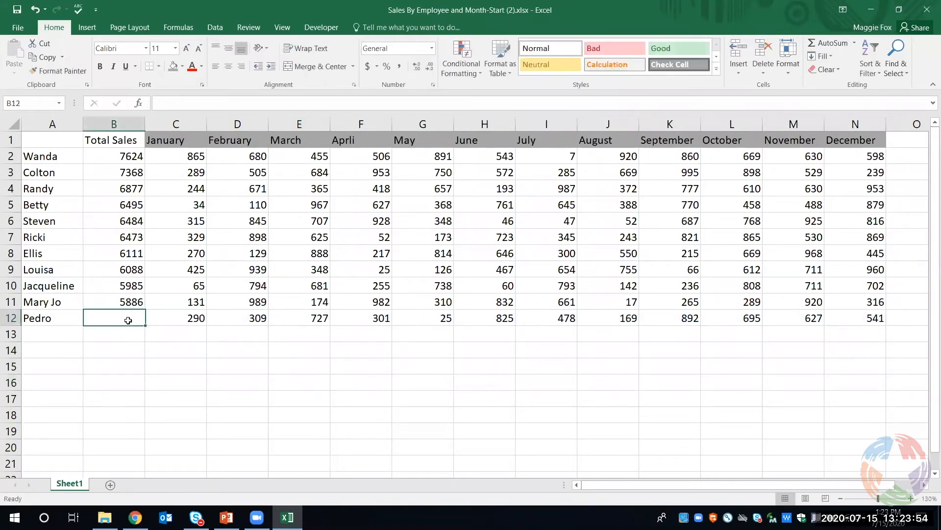
Insert an AutoSum Sum formula in cell B12 and change the start of its range to C12
click(855, 45)
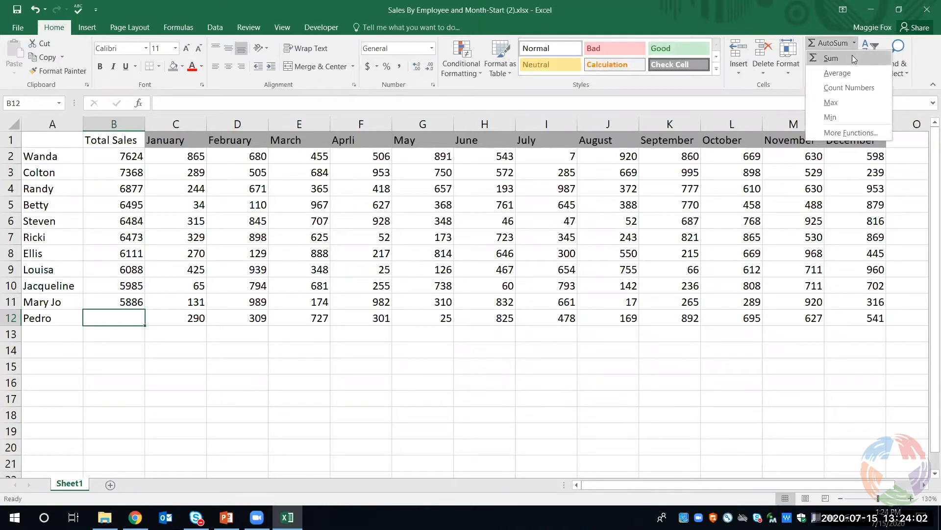
click(852, 57)
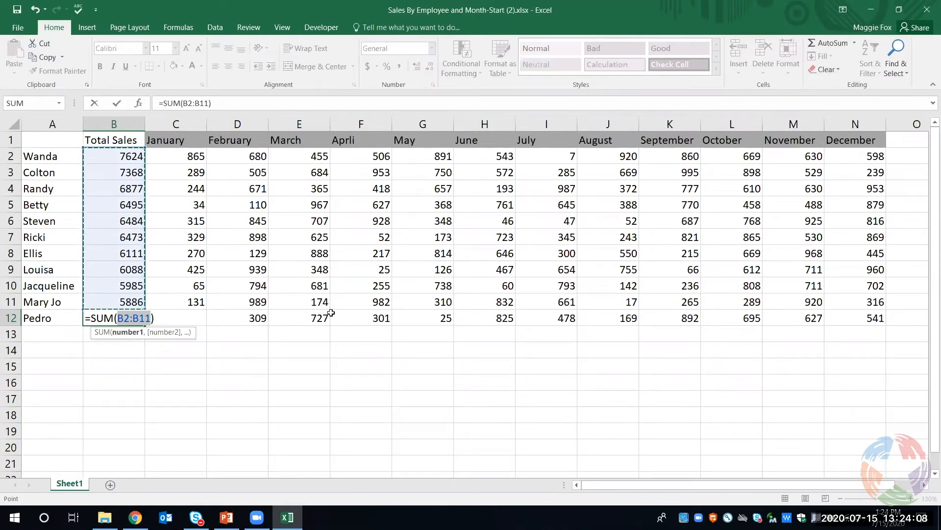
click(130, 318)
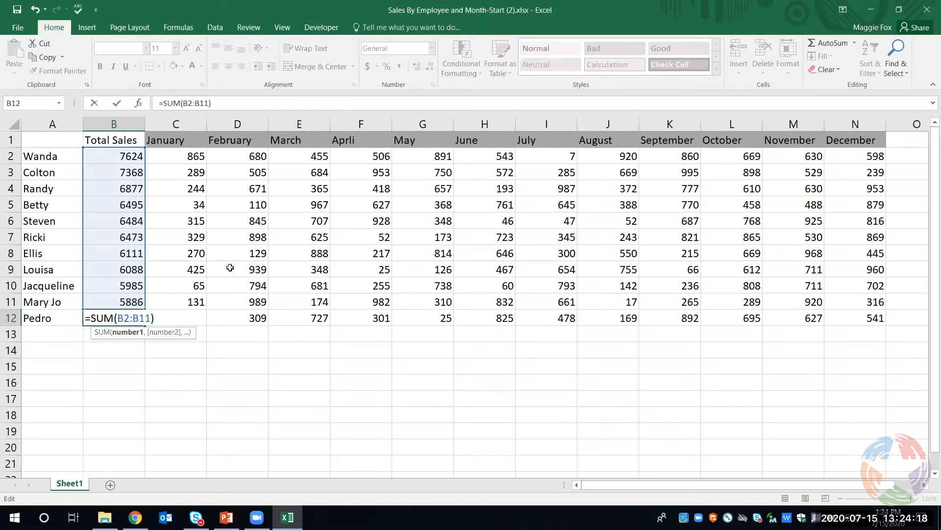
key(BackSpace)
key(BackSpace)
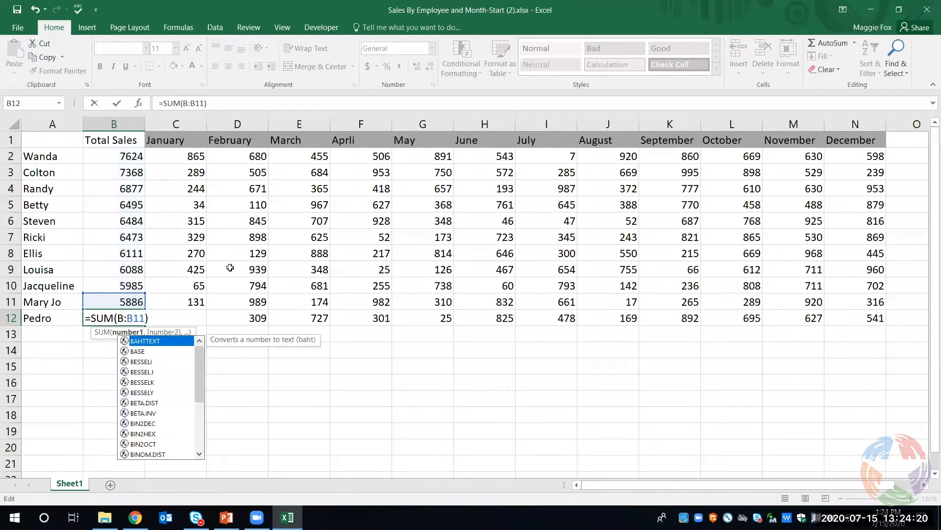
text(c1)
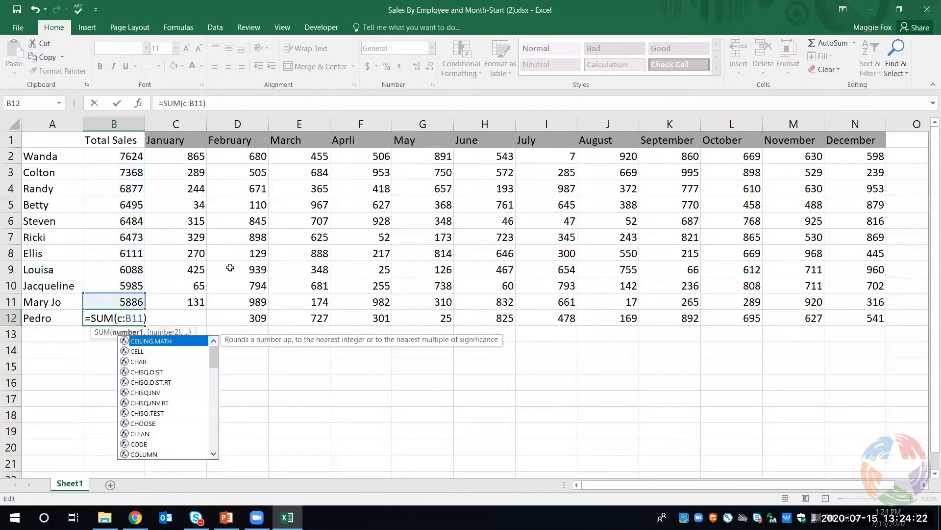
text(2)
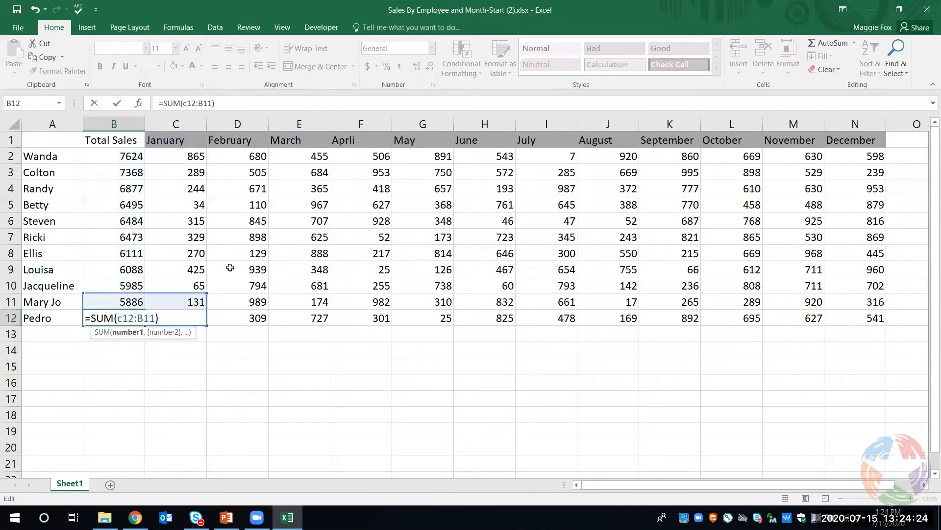
Change the end of the B12 SUM range to N12 and enter the formula
key(Right)
key(Right)
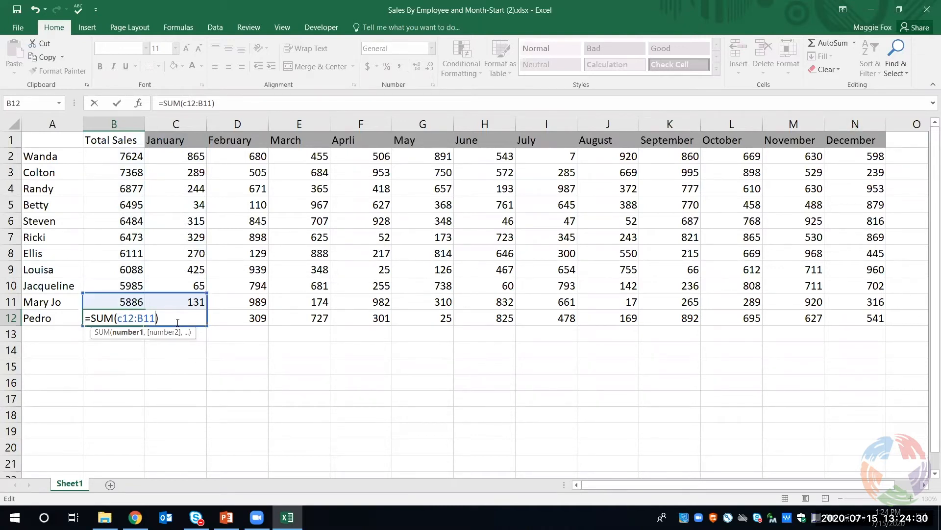
key(BackSpace)
key(BackSpace)
key(BackSpace)
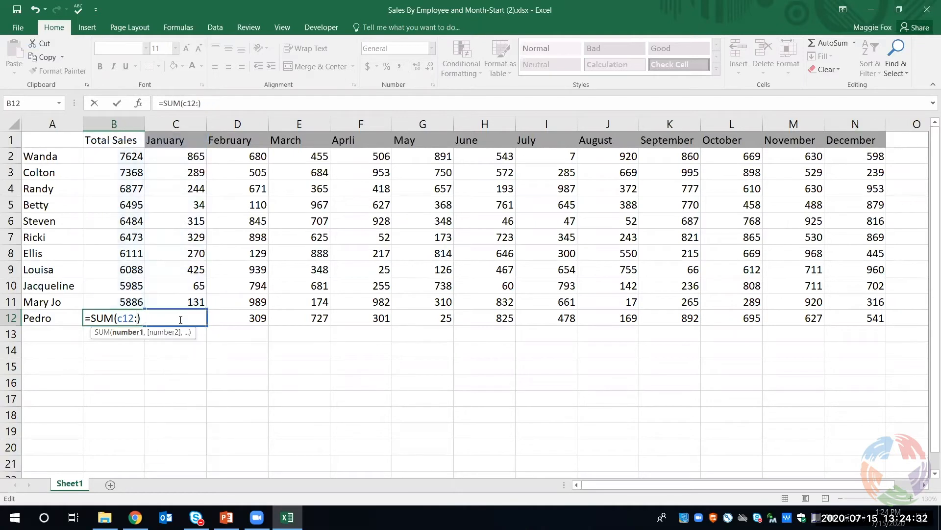
text(n12)
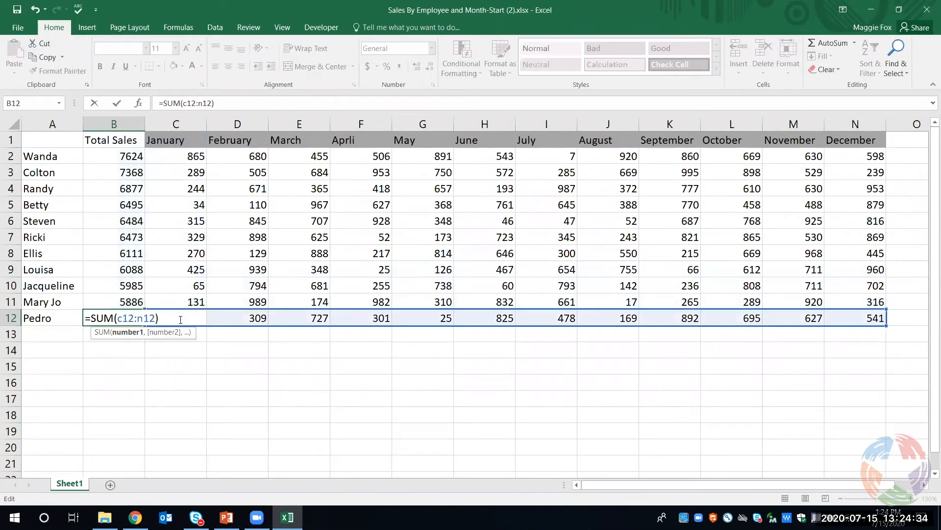
key(Return)
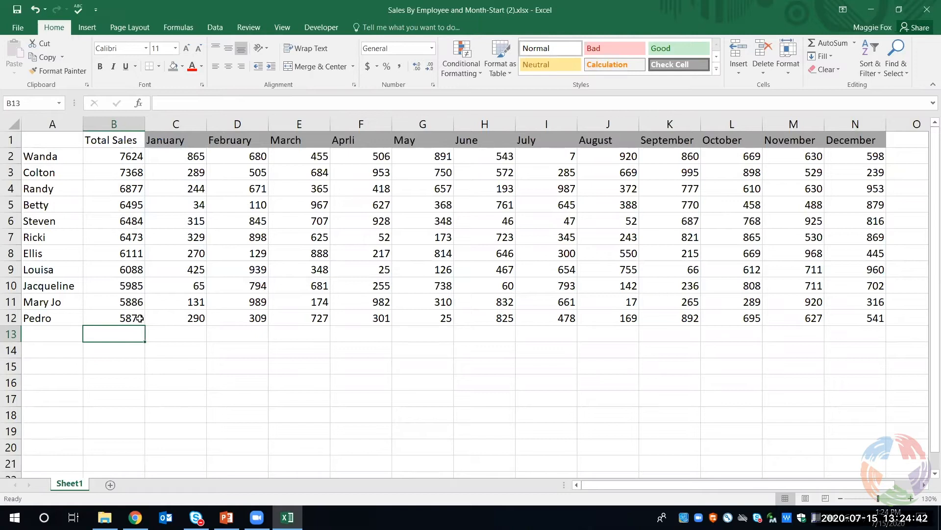
Clear the Total Sales formulas from cells B3 through B12
drag(126, 174, 116, 318)
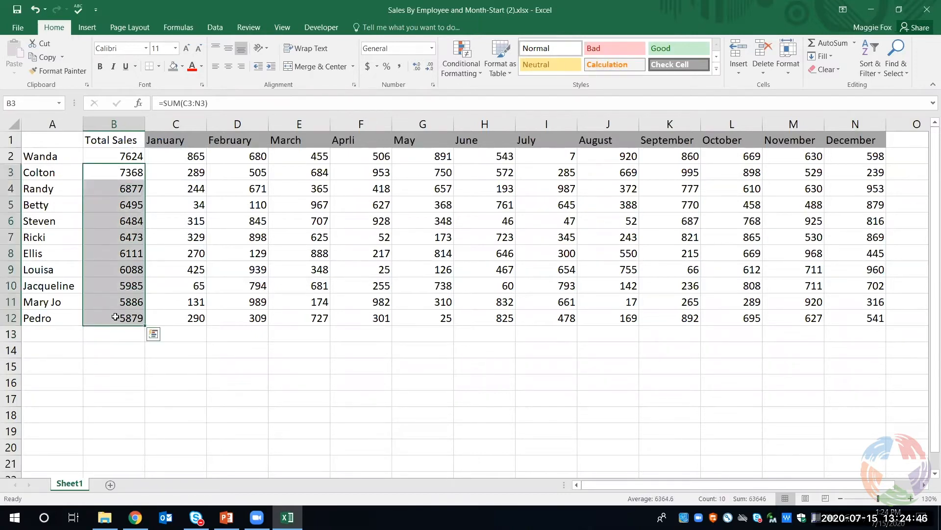
key(Delete)
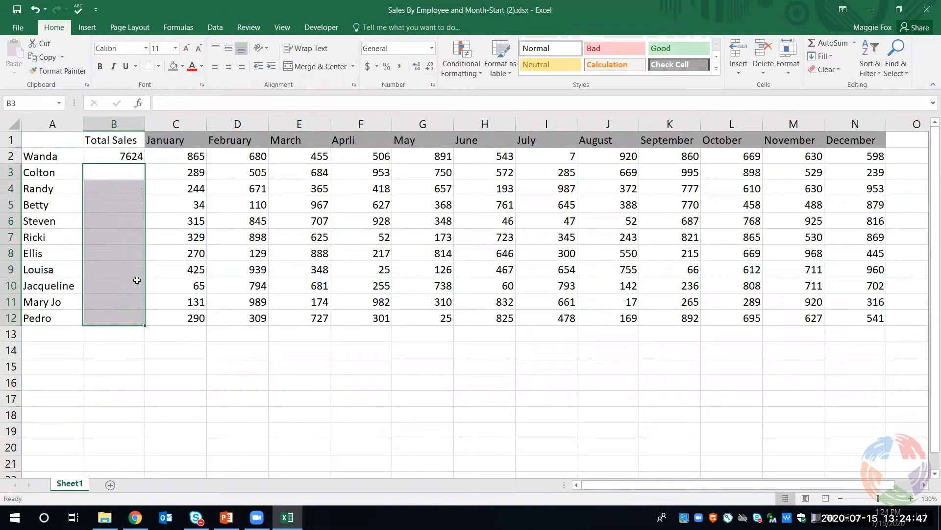
click(128, 155)
Enter the formula =SUM(C3:N3) in cell B3, extending the range from C3 across the row to the December column
click(127, 171)
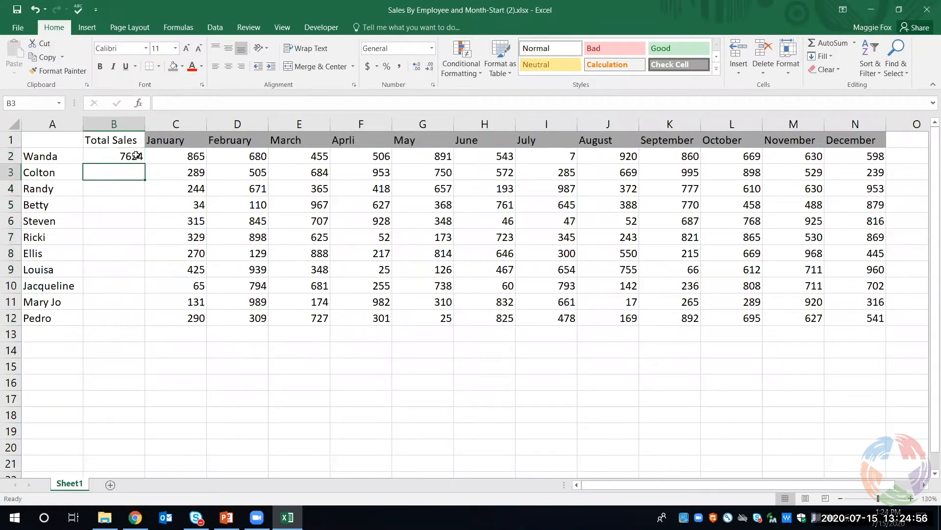
text(=)
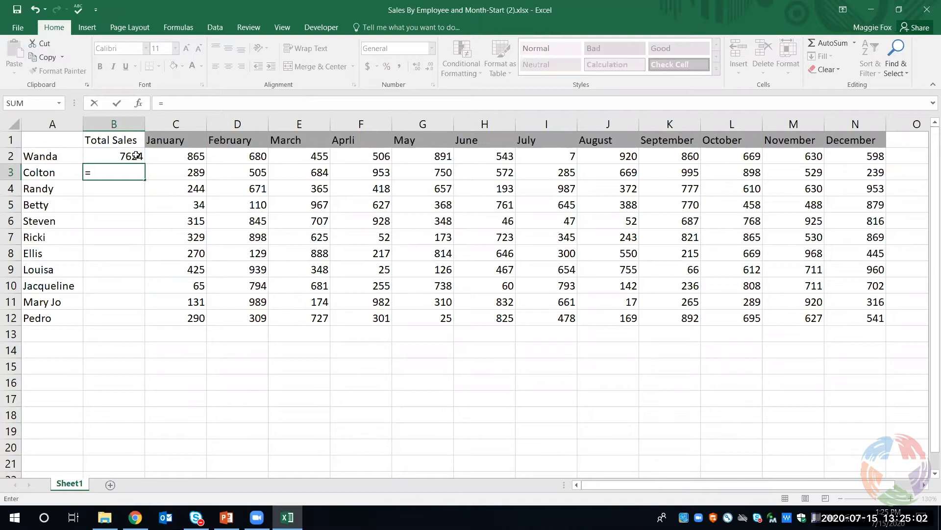
text(sum)
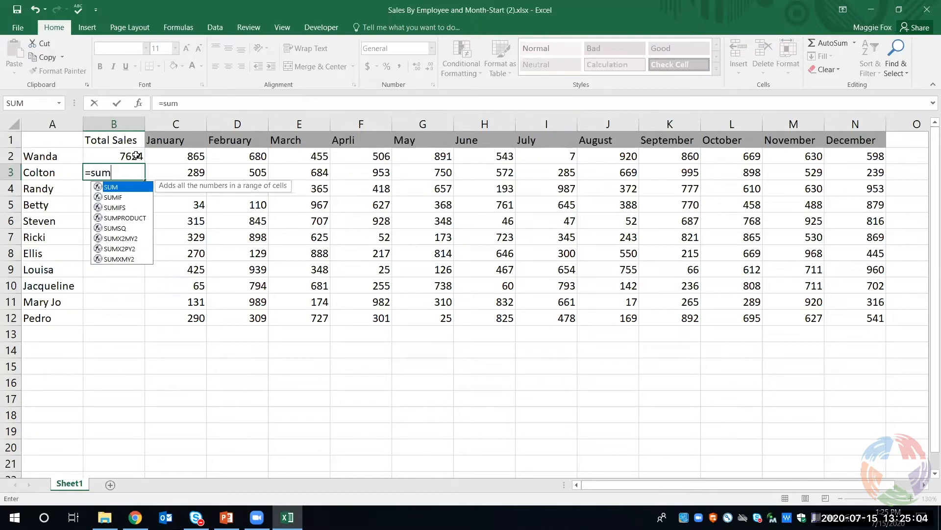
text(()
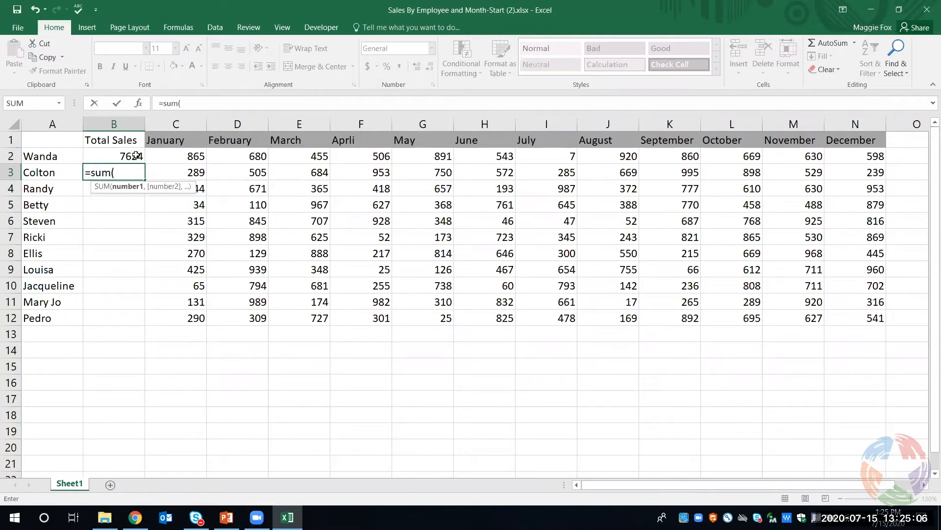
text(c)
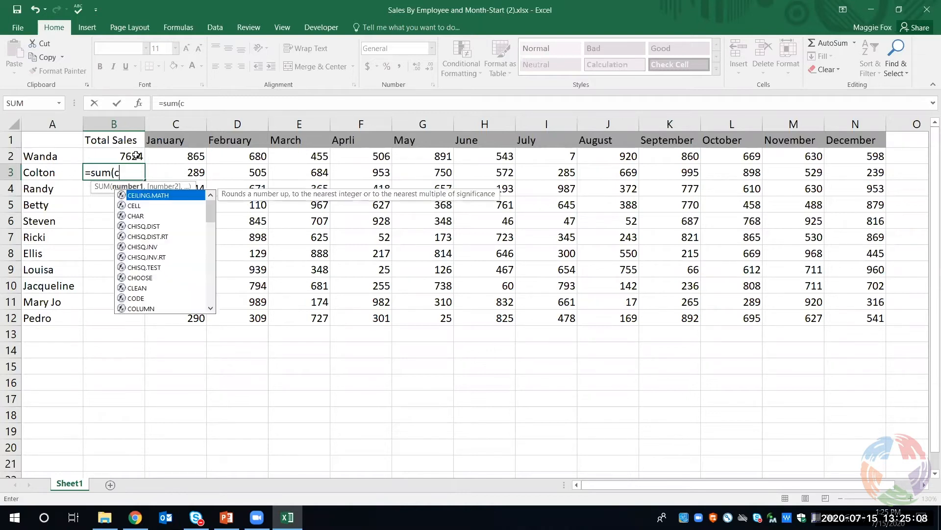
text(3)
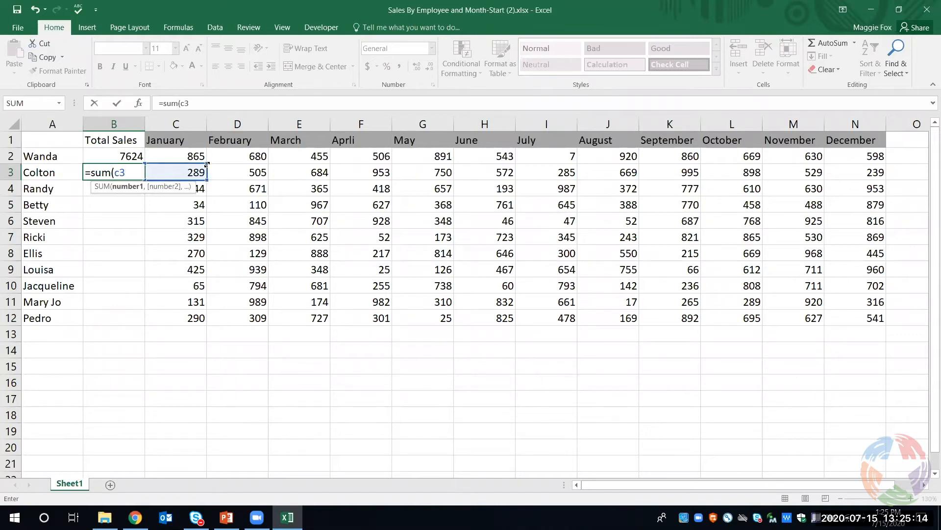
drag(206, 180, 862, 175)
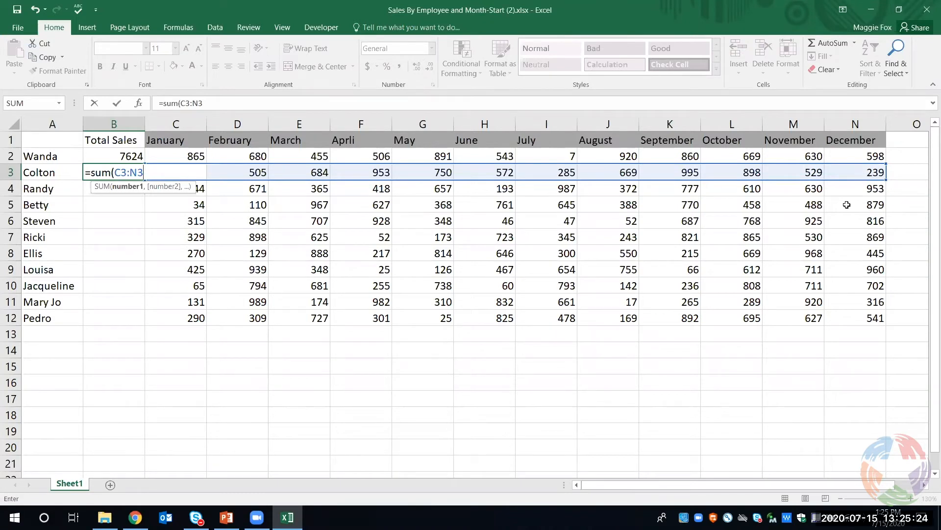
text())
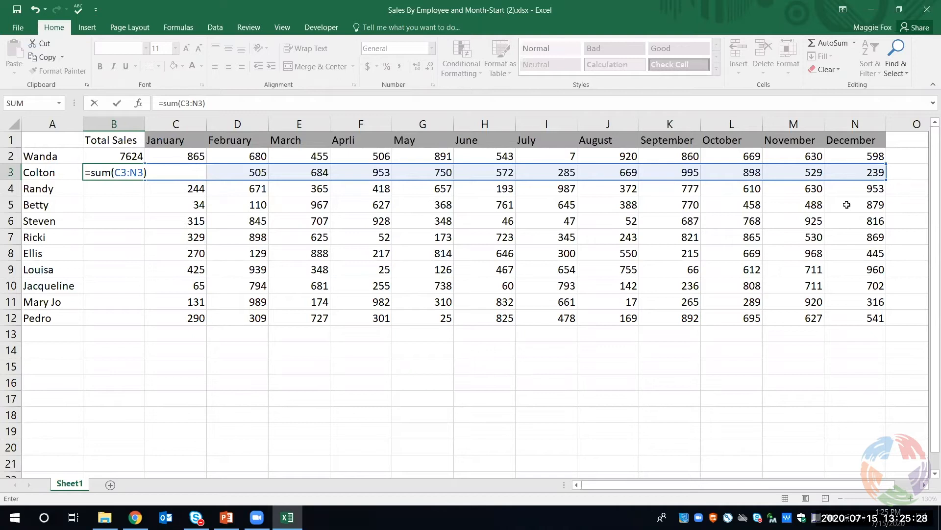
key(Return)
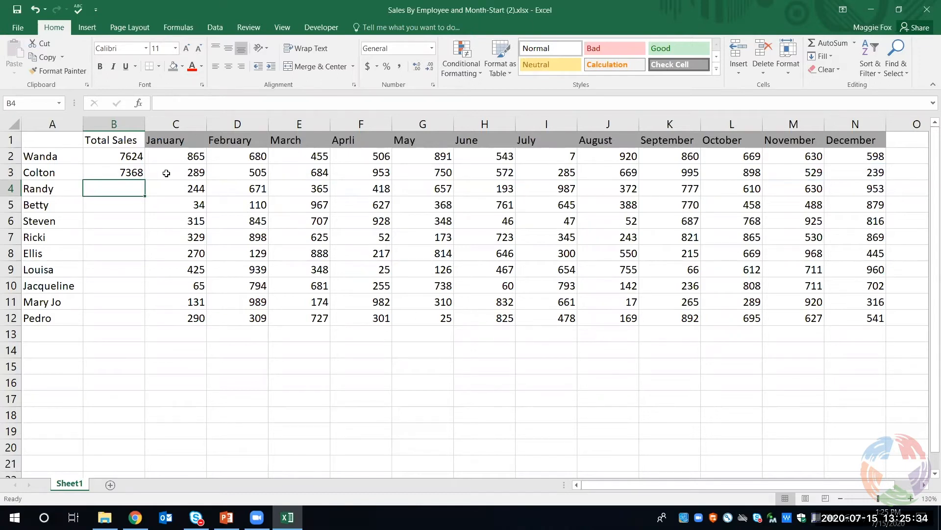
Fill the SUM formula from B3 down through B12, then deselect the range
click(139, 175)
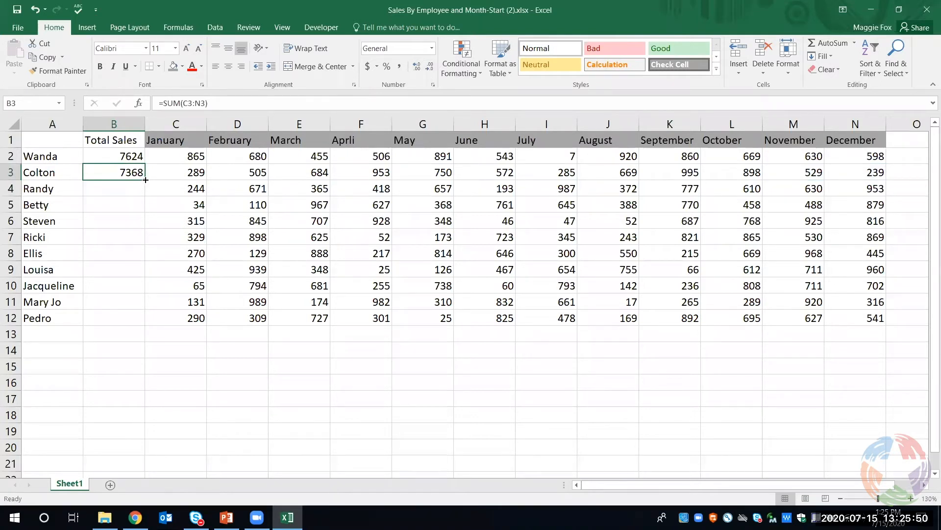
drag(146, 180, 135, 321)
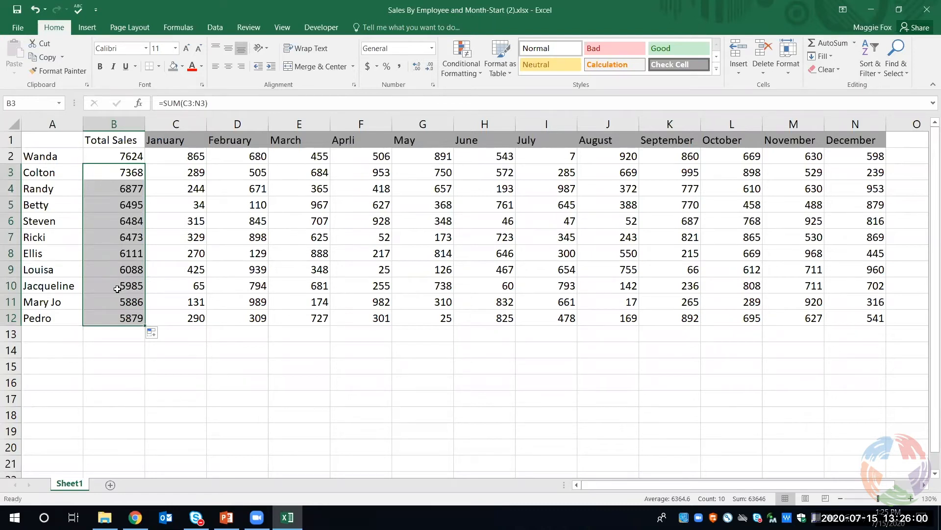
click(410, 376)
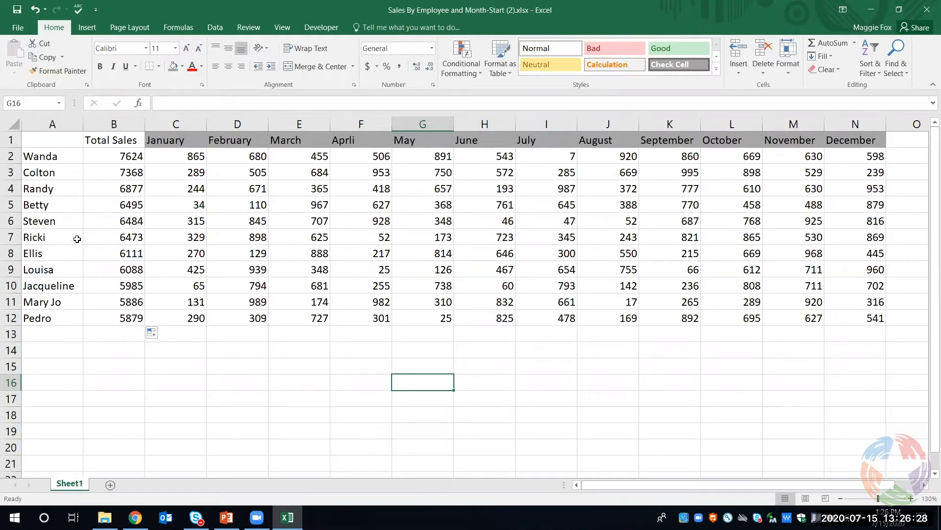
Sort the employee names in column A from A to Z, expanding the selection to include the adjacent data
click(54, 118)
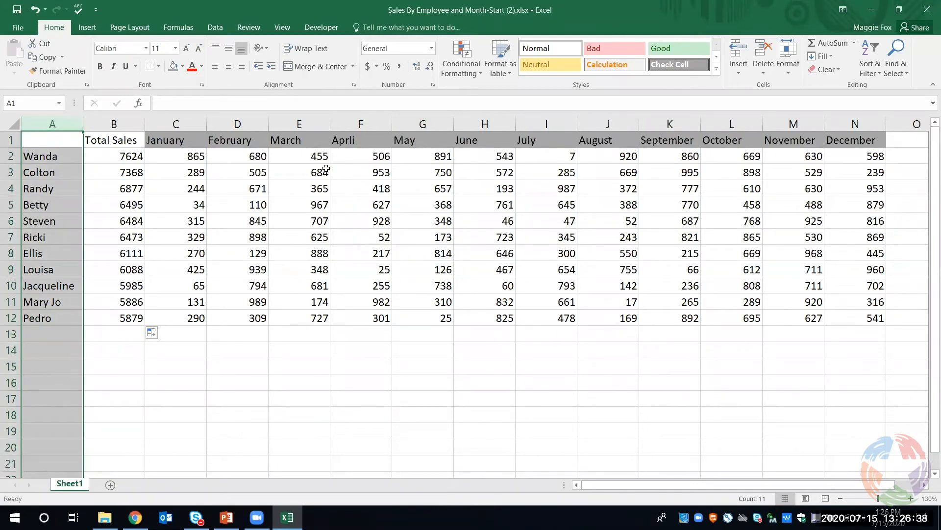
click(868, 66)
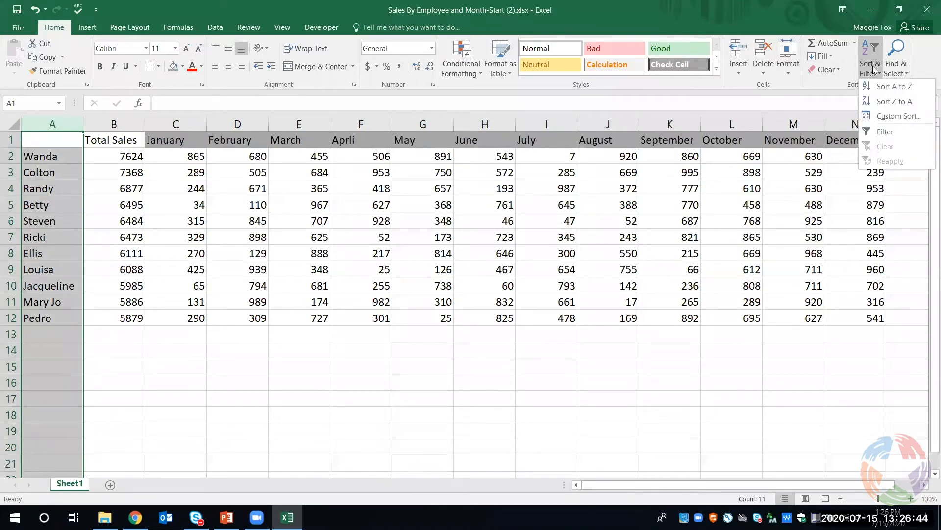
click(893, 89)
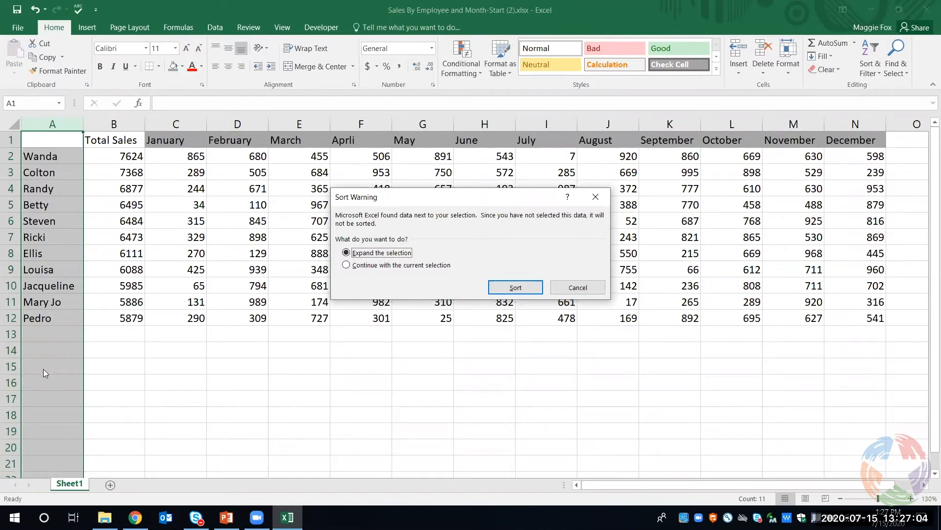
click(369, 268)
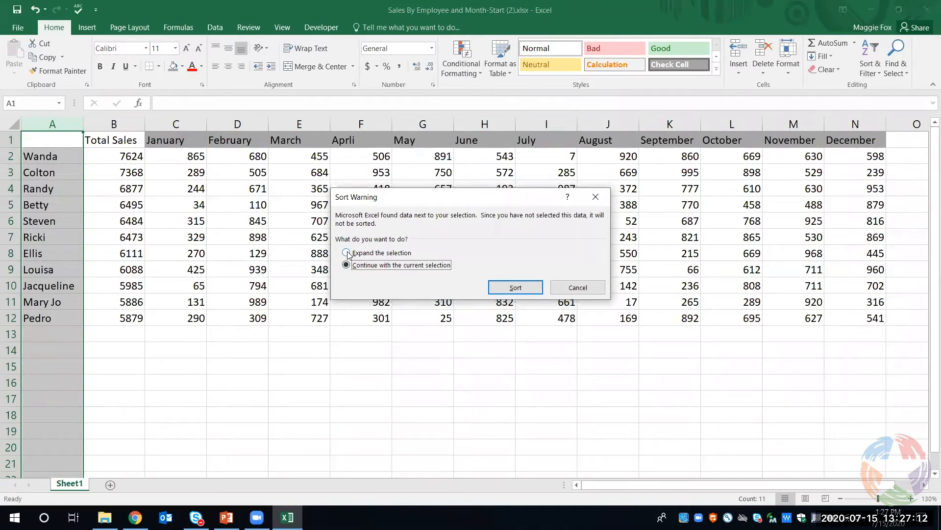
click(348, 254)
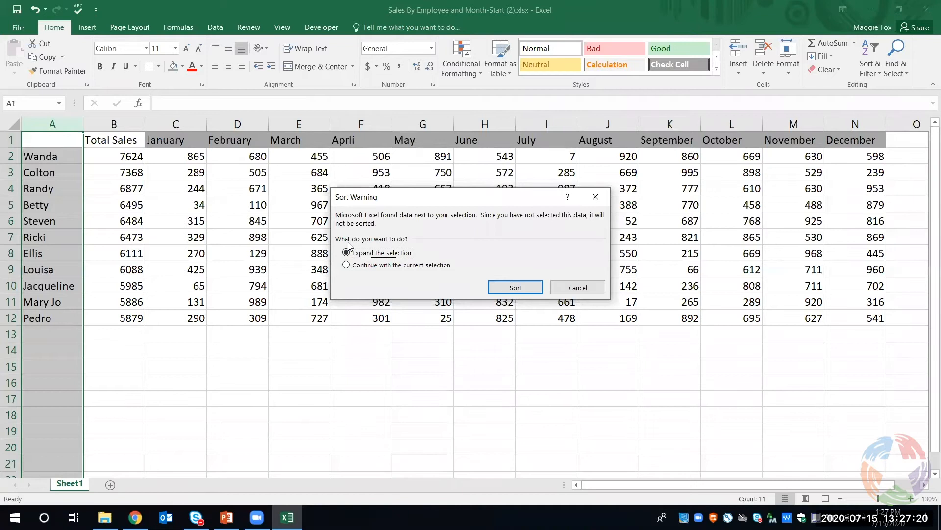
click(509, 289)
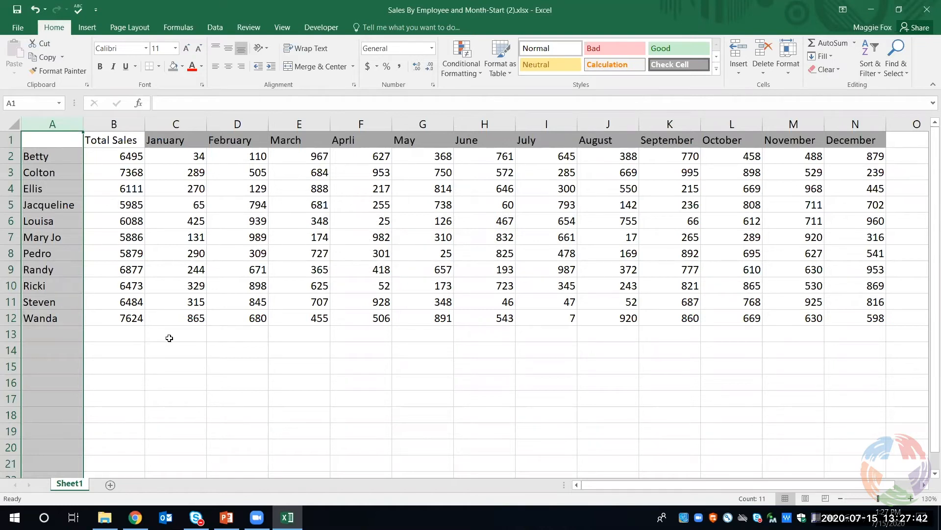
Insert an AutoSum Average of the January sales, C2:C12, in cell C13
click(169, 338)
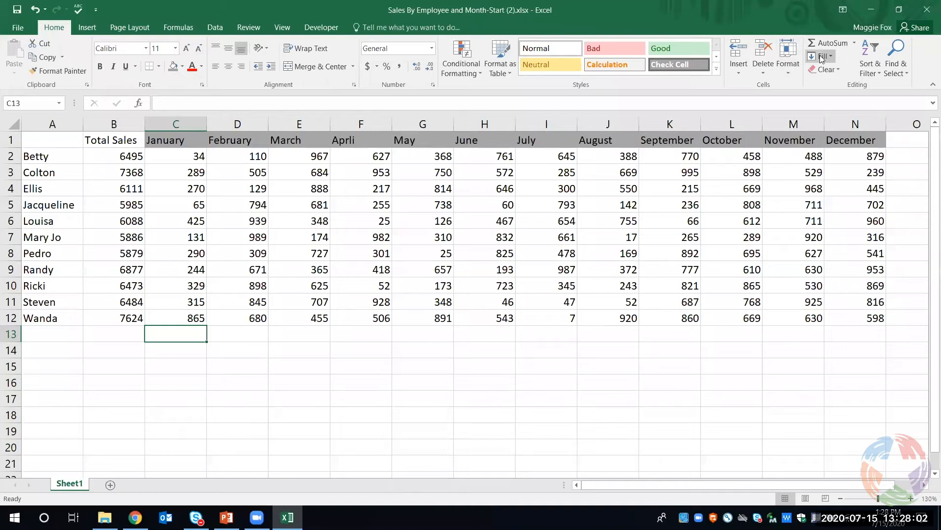
click(855, 45)
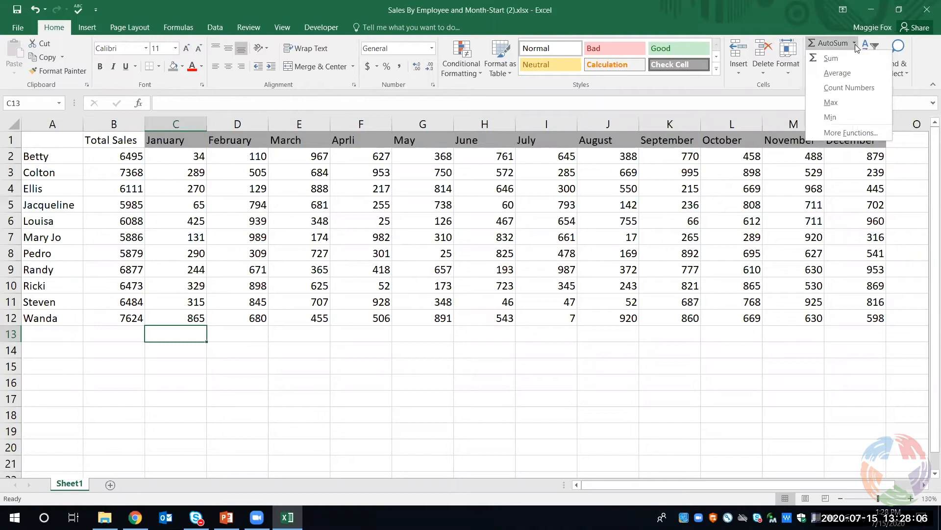
click(851, 72)
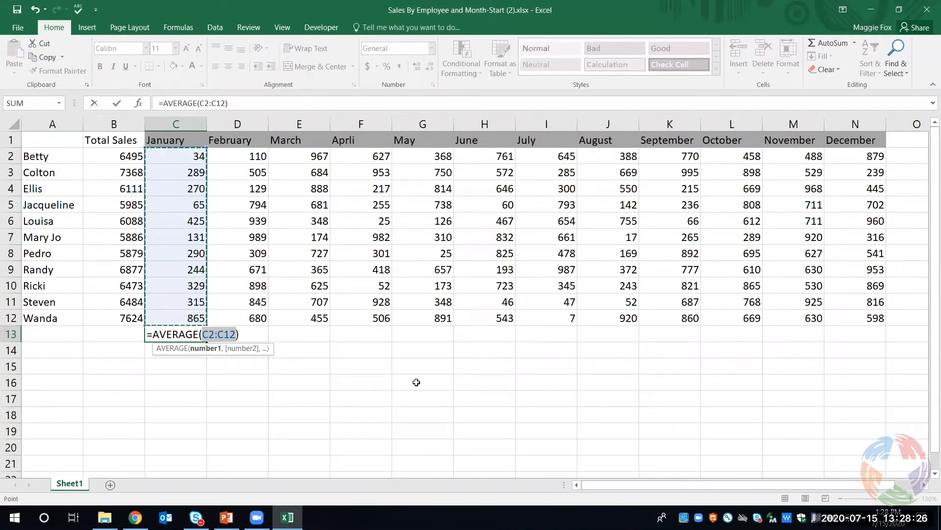
key(Return)
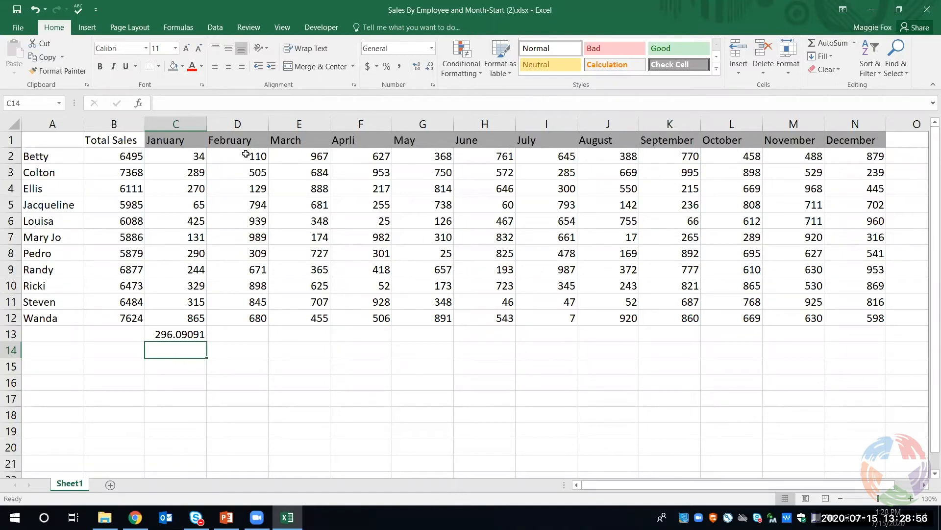
Insert an AutoSum Average of the February sales, D2:D12, in cell D13
drag(246, 154, 239, 334)
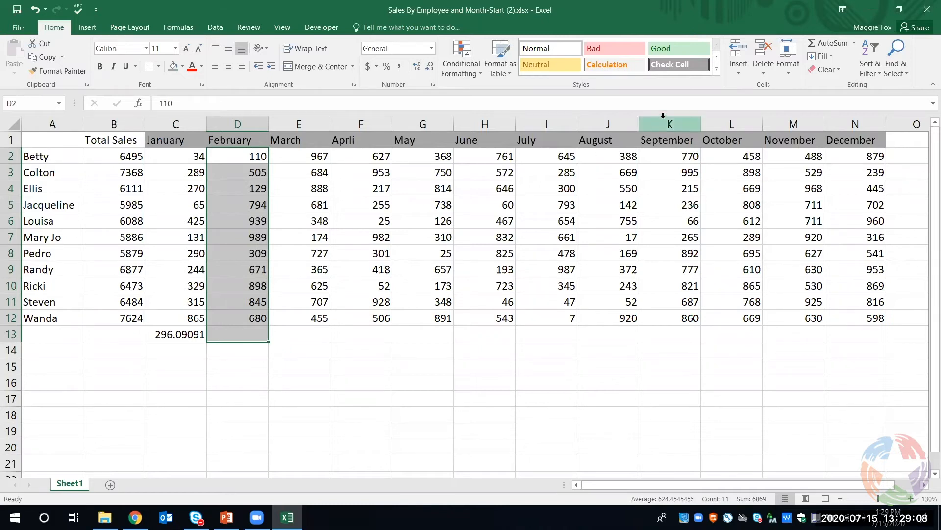
click(855, 43)
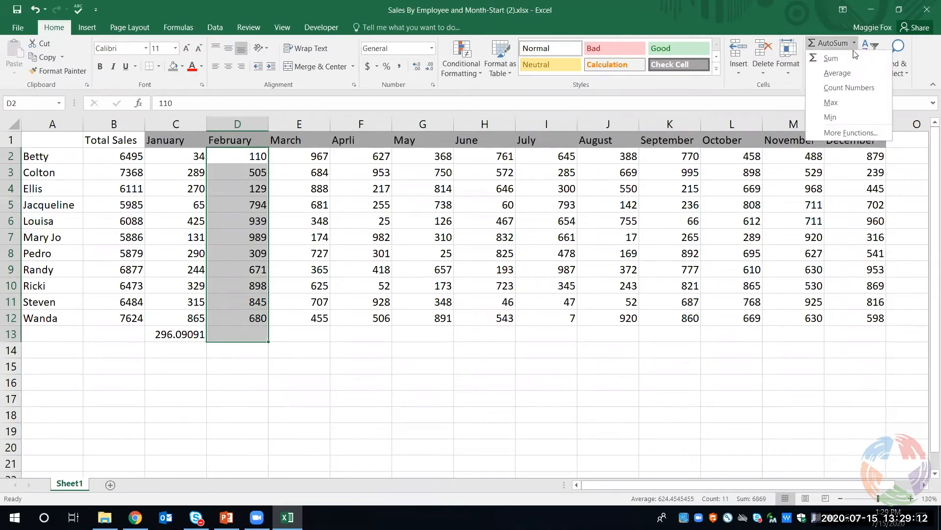
click(848, 73)
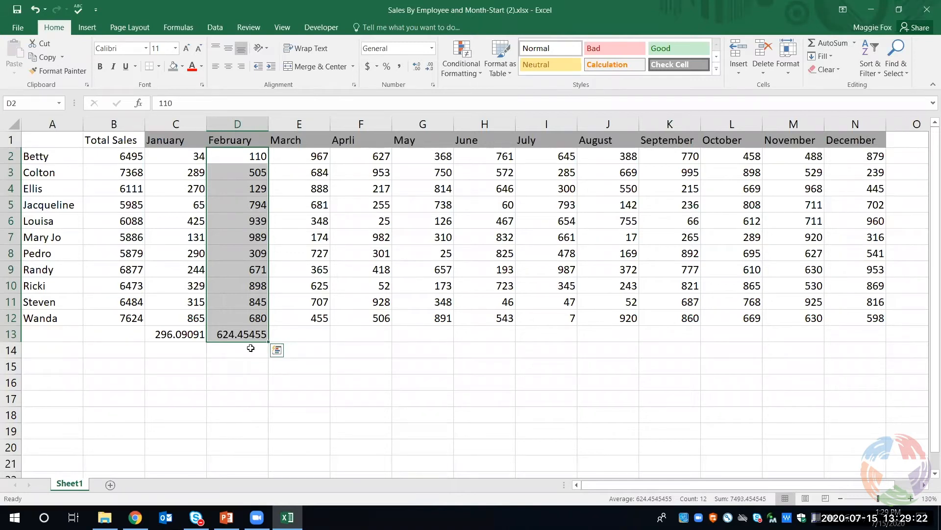
click(235, 350)
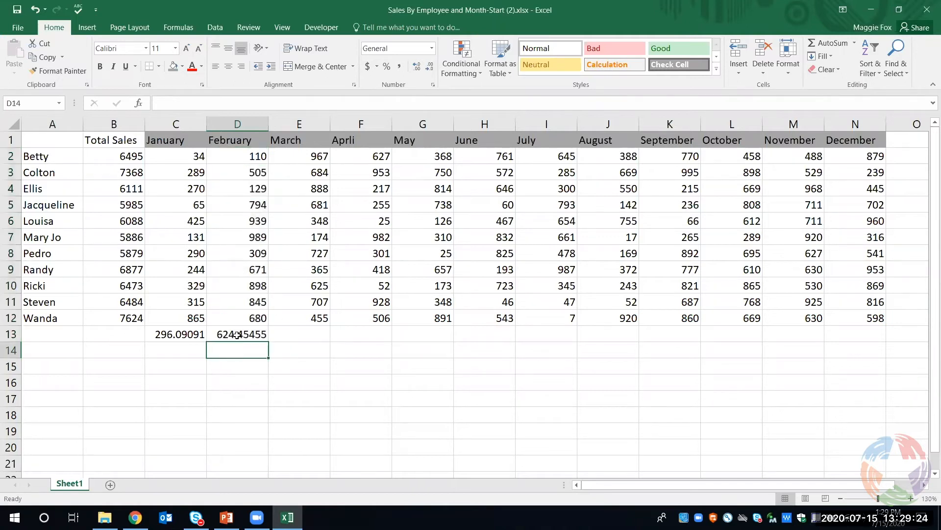
Fill the February average formula from D13 across to N13 under December, then deselect the range
click(238, 335)
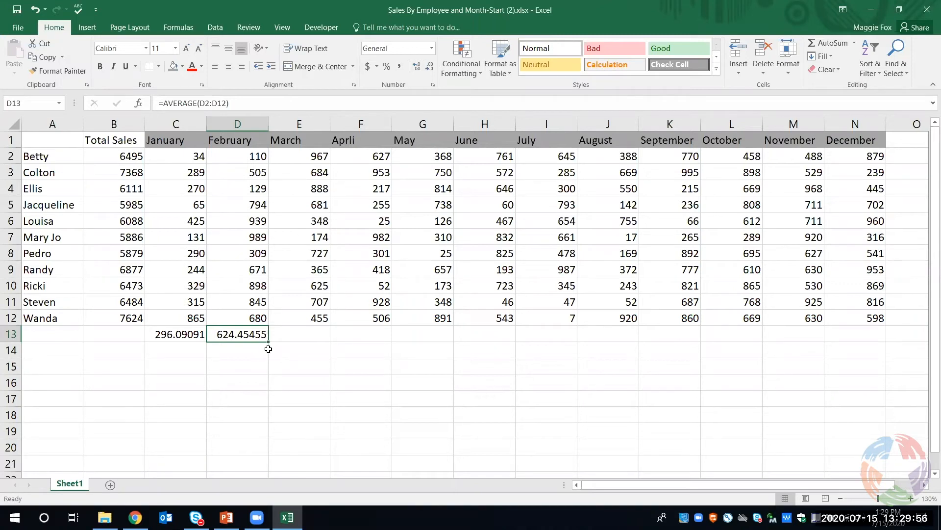
drag(268, 342, 855, 334)
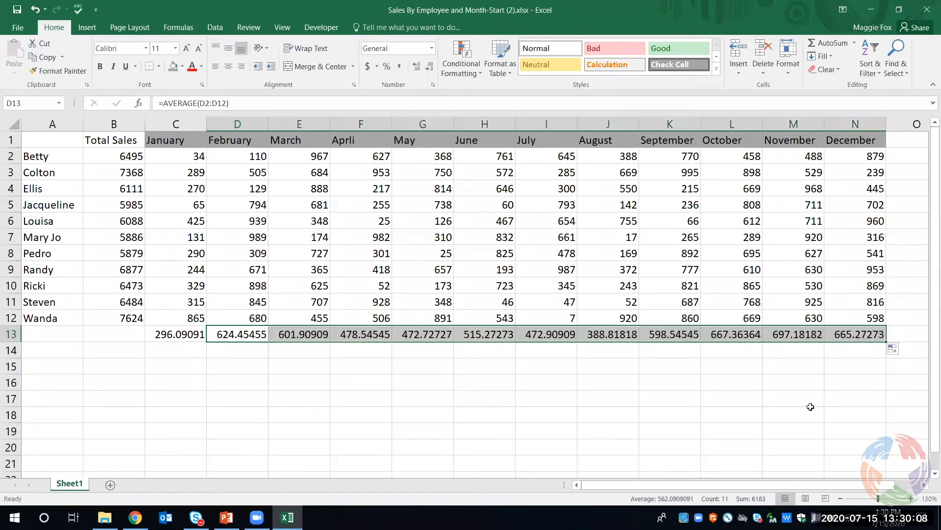
click(559, 417)
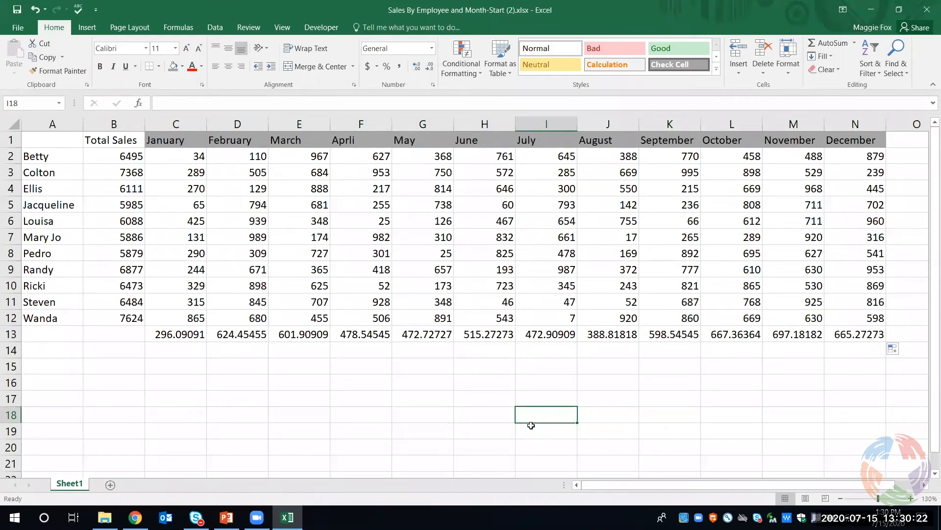
Enter the text "Thank you for attending the class." in cell A16
click(74, 387)
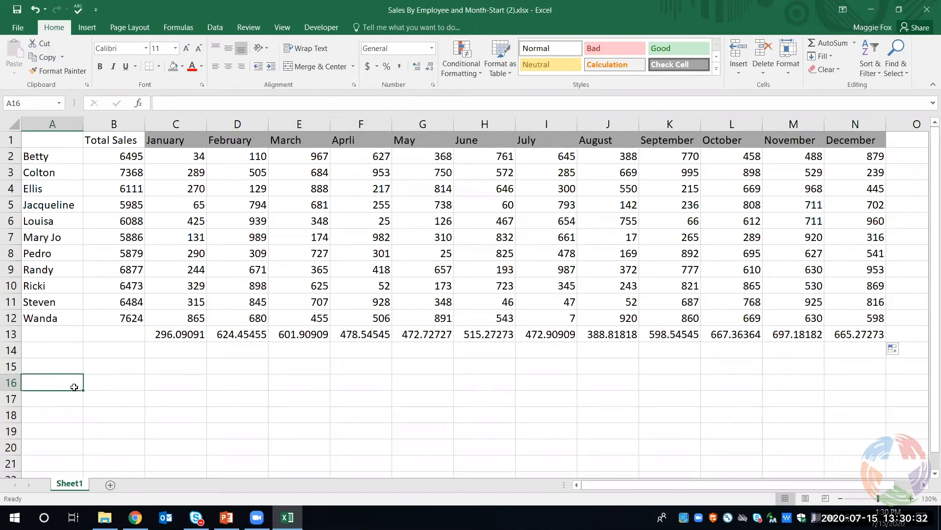
text(Thank you for a)
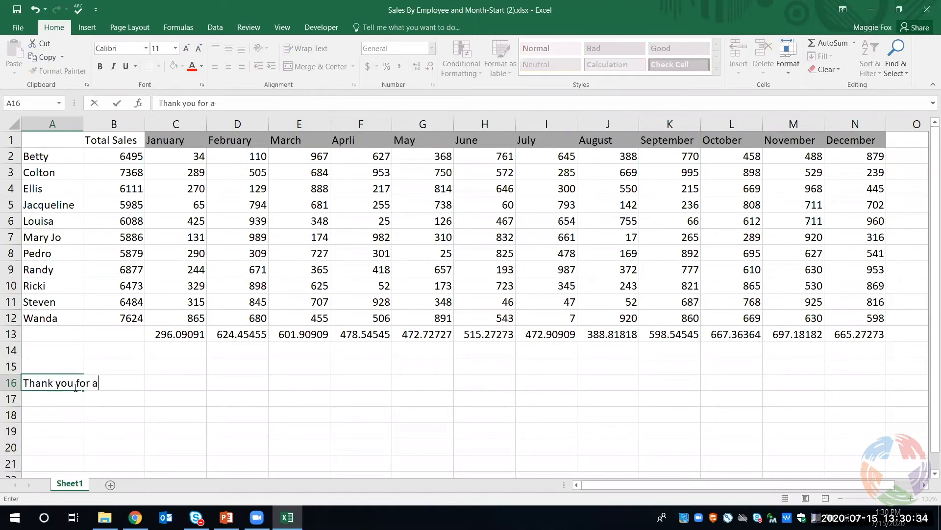
text(ttending the class.)
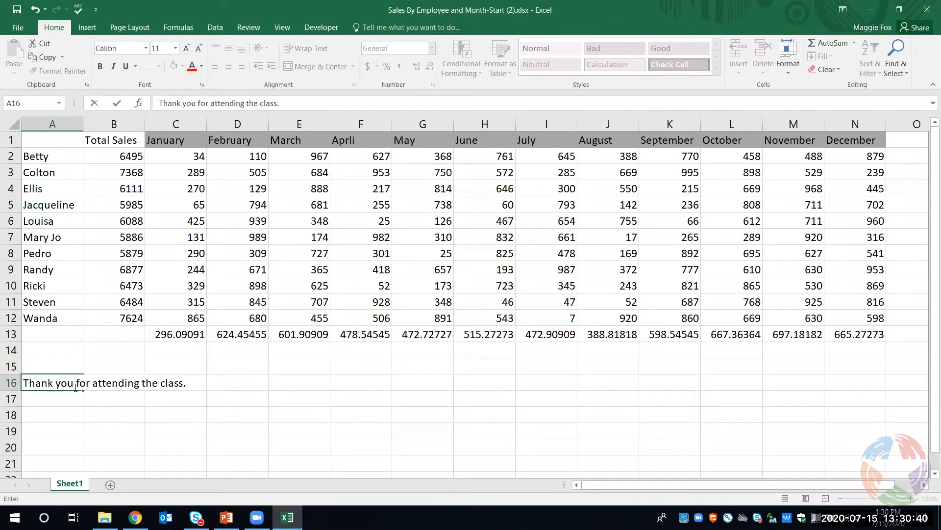
click(79, 417)
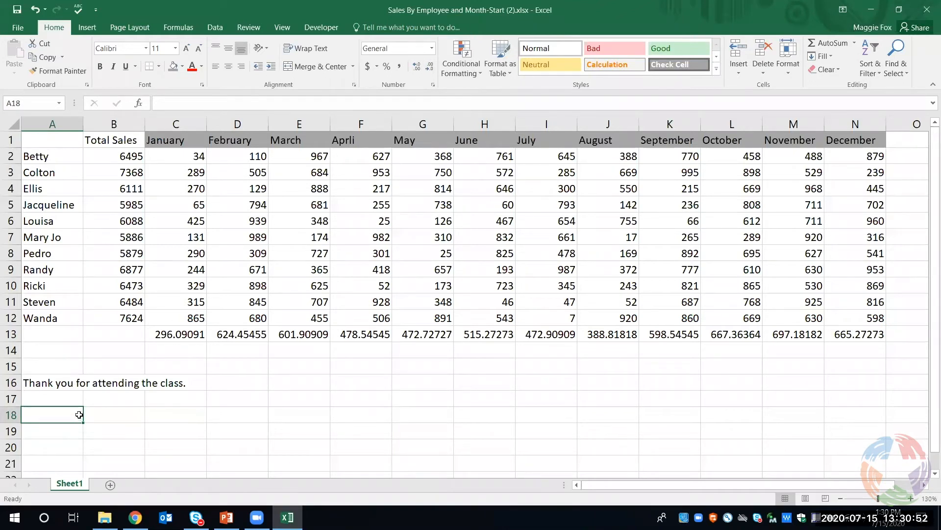
Wrap the thank-you text in cell A16 and autofit the height of row 16 to show it all
click(66, 381)
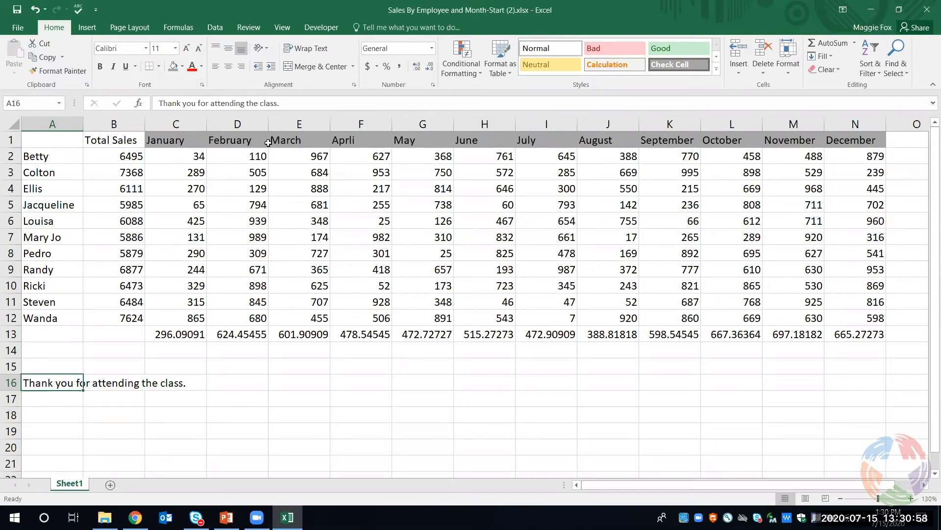
click(313, 50)
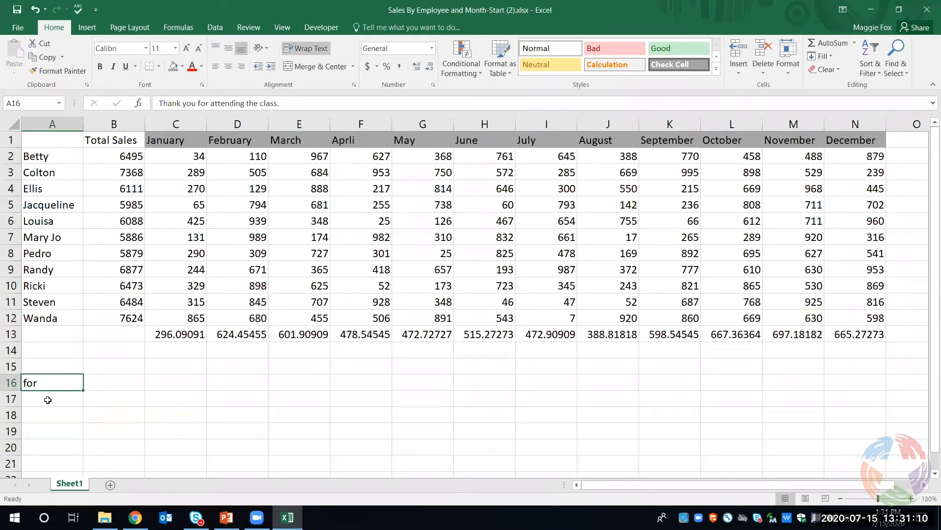
double_click(15, 390)
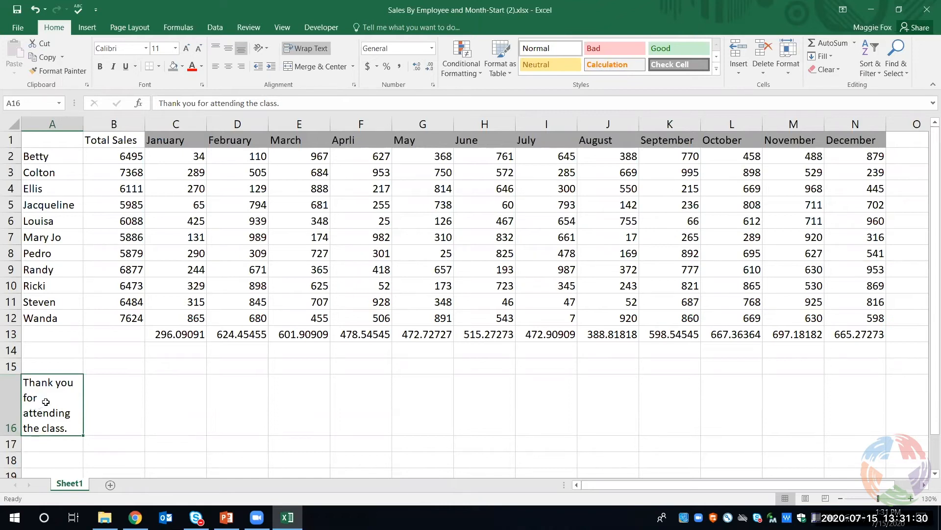
Merge and center the thank-you message across A16:D16
drag(72, 396, 223, 395)
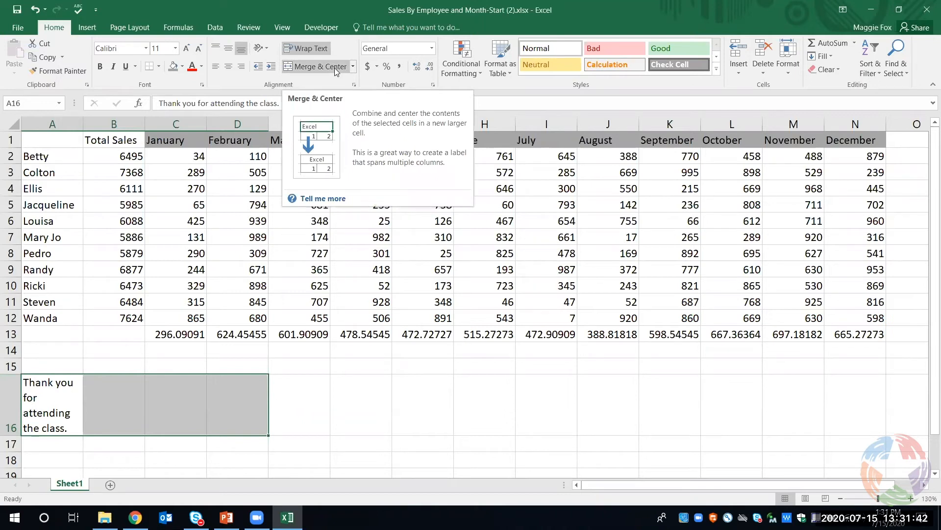
click(305, 68)
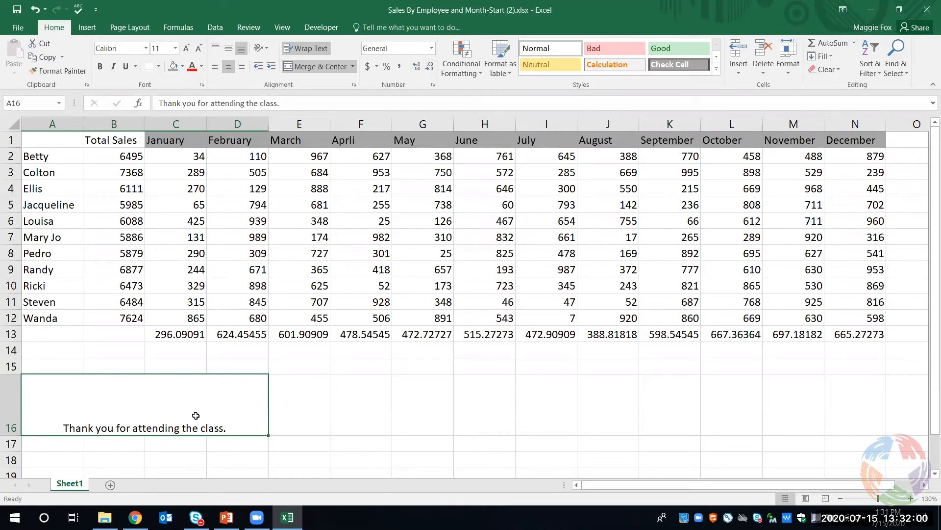
Insert a new sheet row above the month header row
click(40, 139)
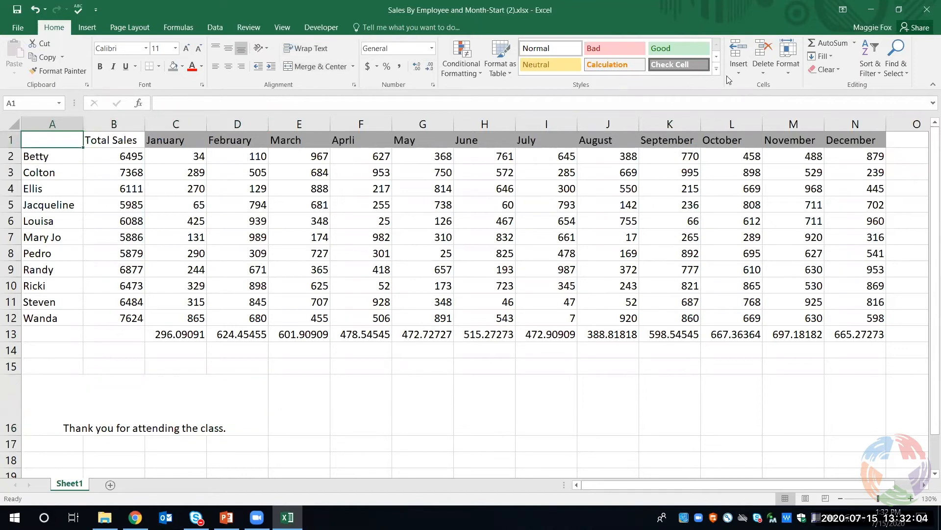
click(743, 74)
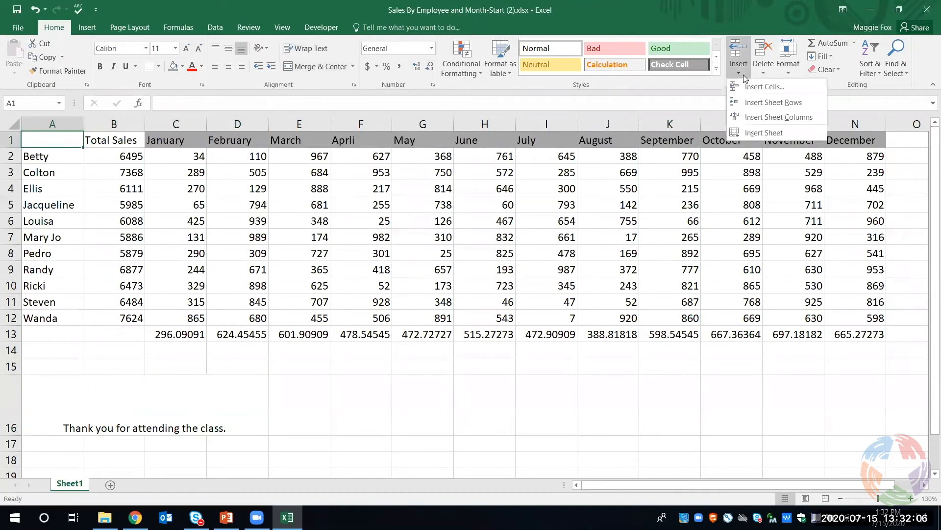
click(749, 103)
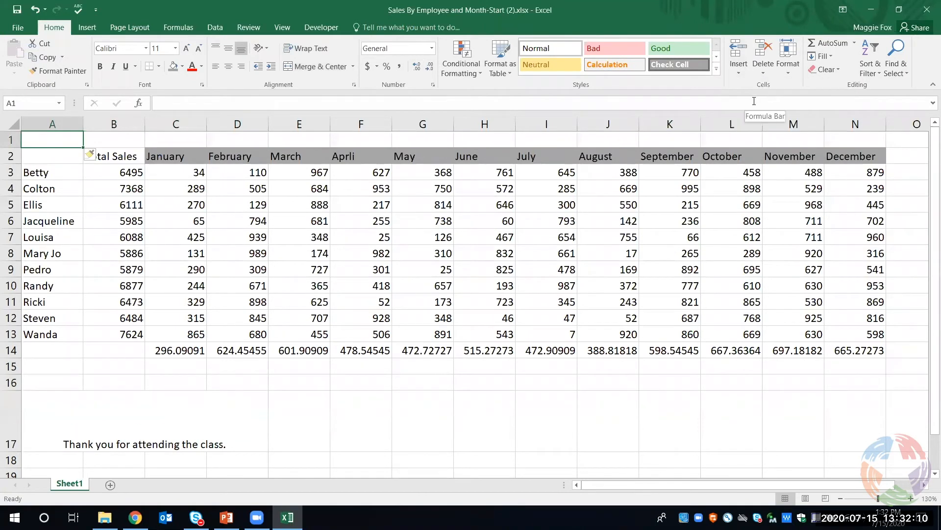
Enter the title "Employee Sales and Averages" in cell A1 of the new row
text(E)
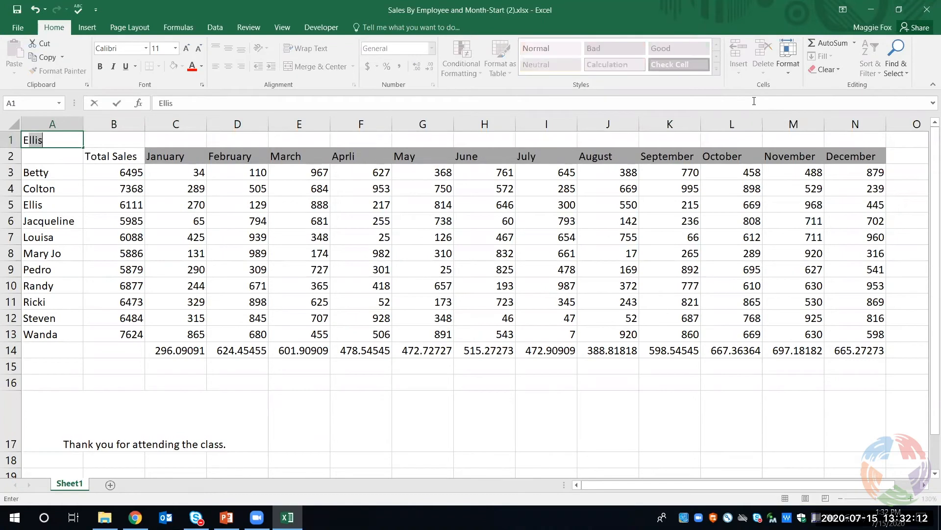
text(mployee's)
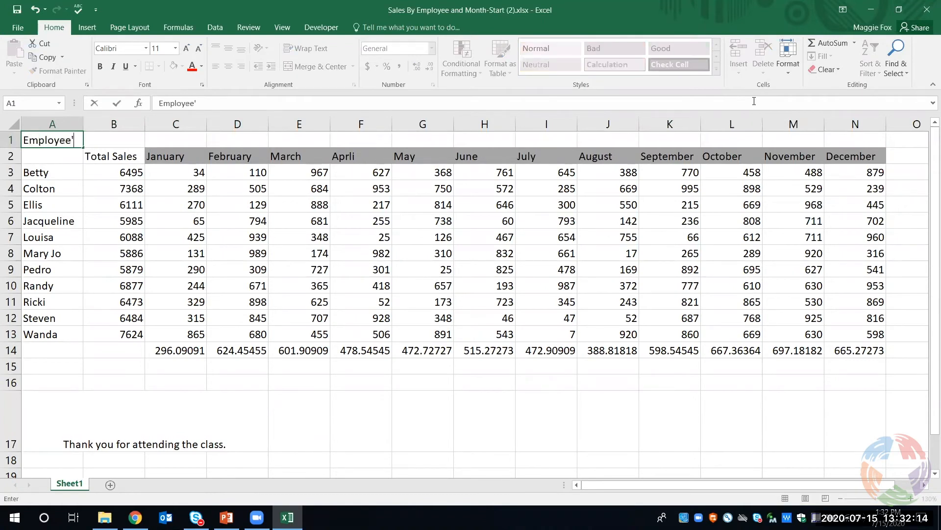
key(BackSpace)
key(BackSpace)
text(Sales and Averages)
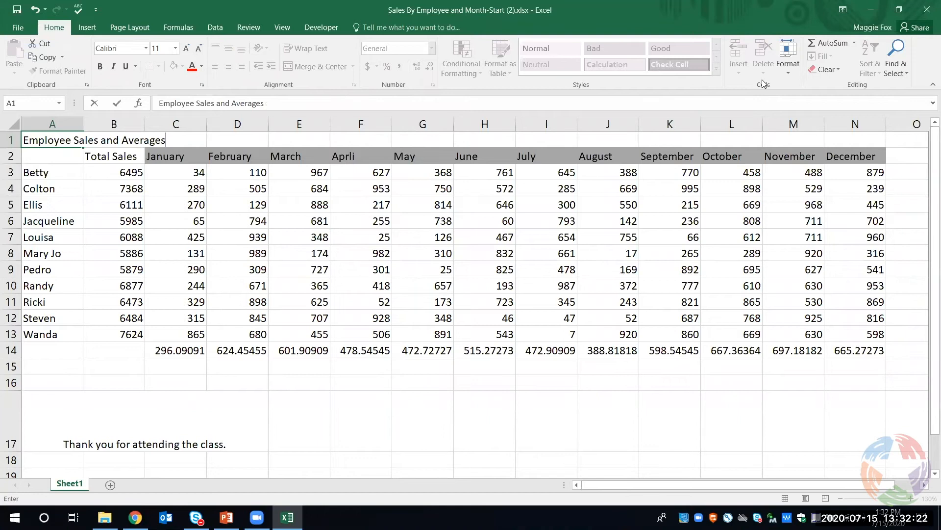
click(57, 169)
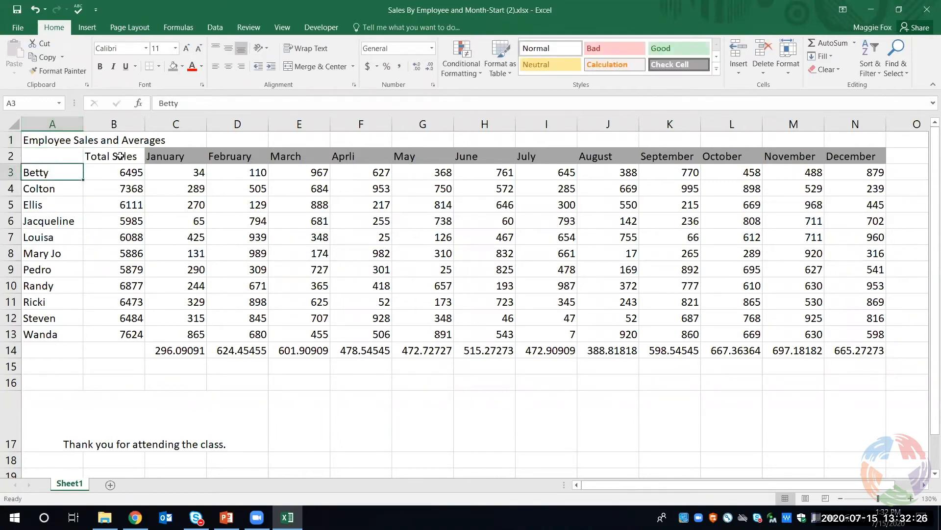
Merge and center the title across A1:N1, spanning the table through the December column, then deselect it
drag(54, 143, 839, 132)
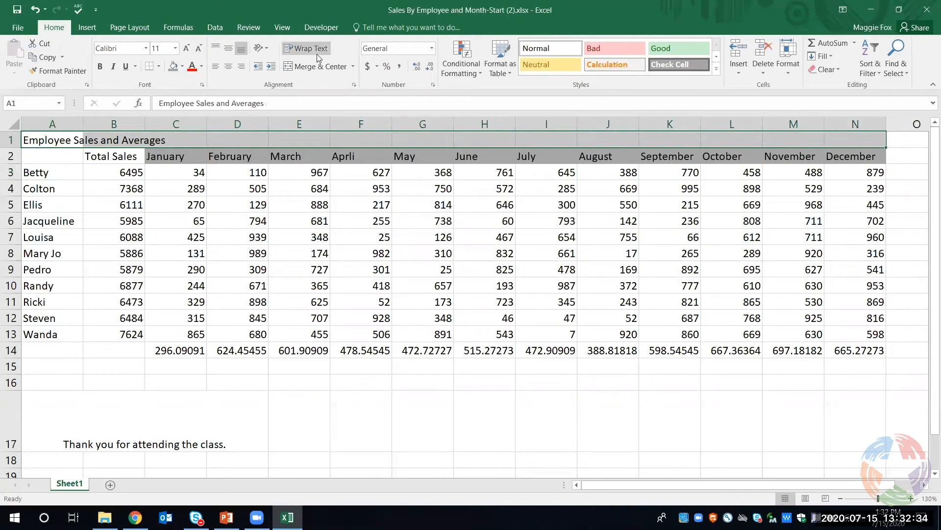
click(305, 66)
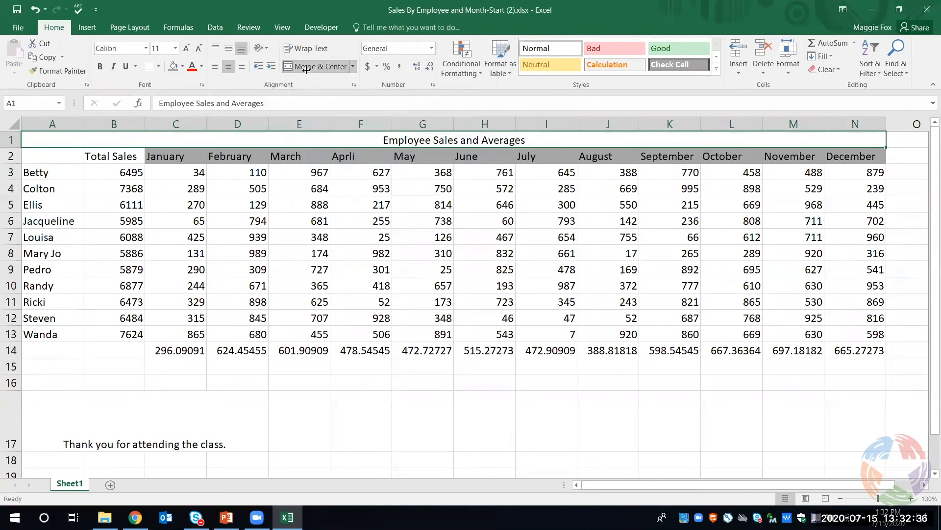
click(466, 404)
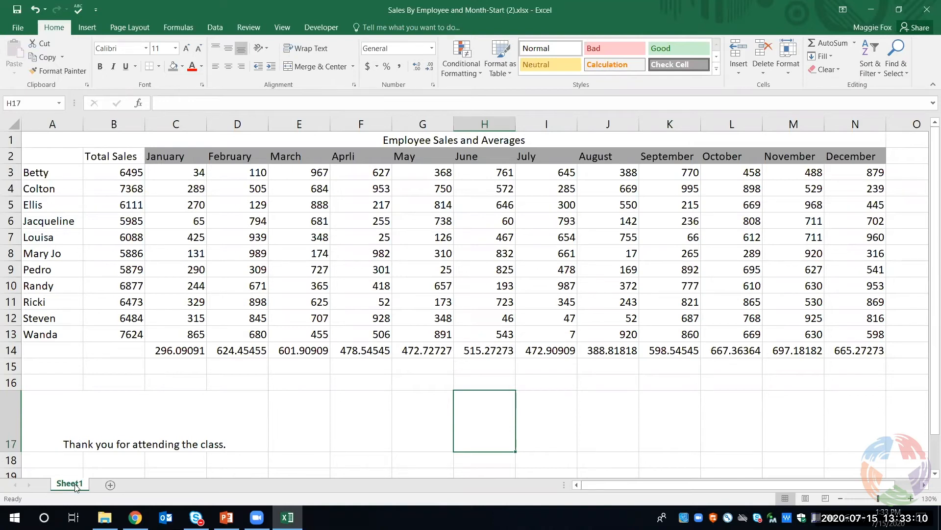
Create a copy of Sheet1 at the end of the workbook and compare it with the original sheet
right_click(76, 483)
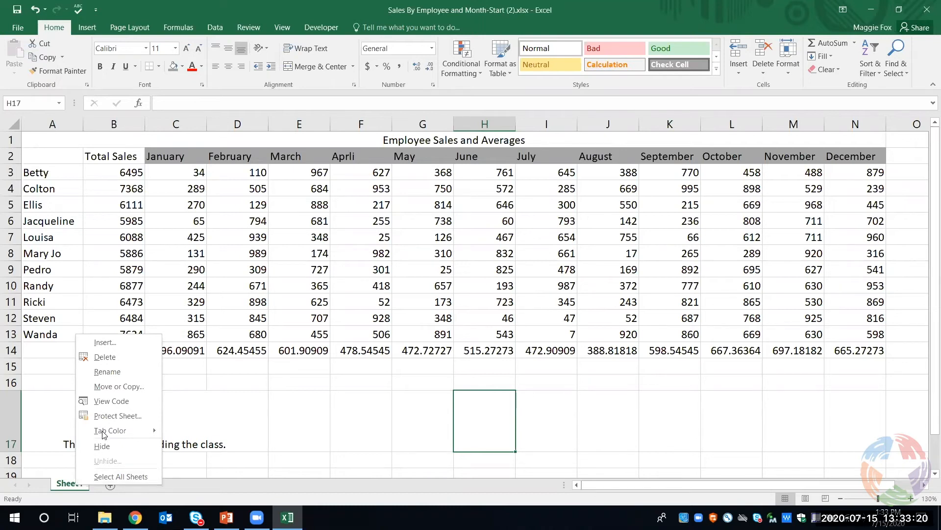
click(110, 386)
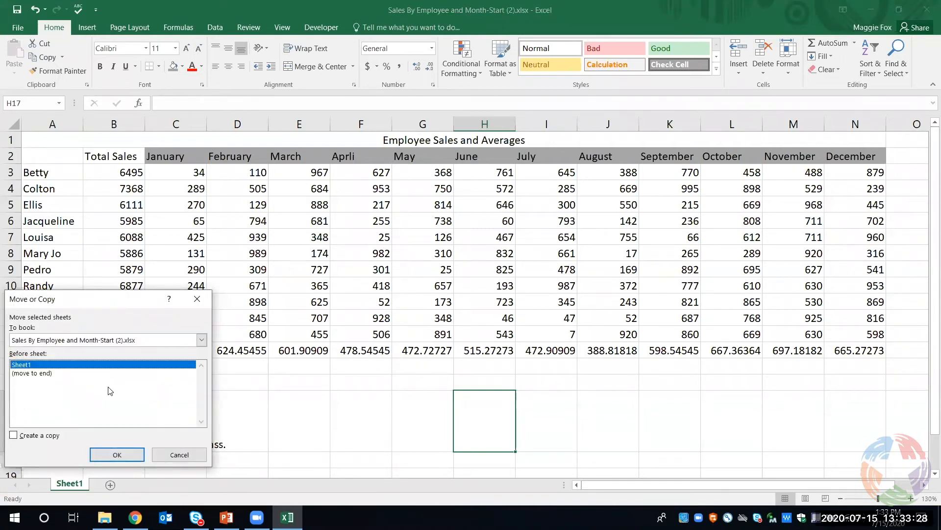
click(13, 435)
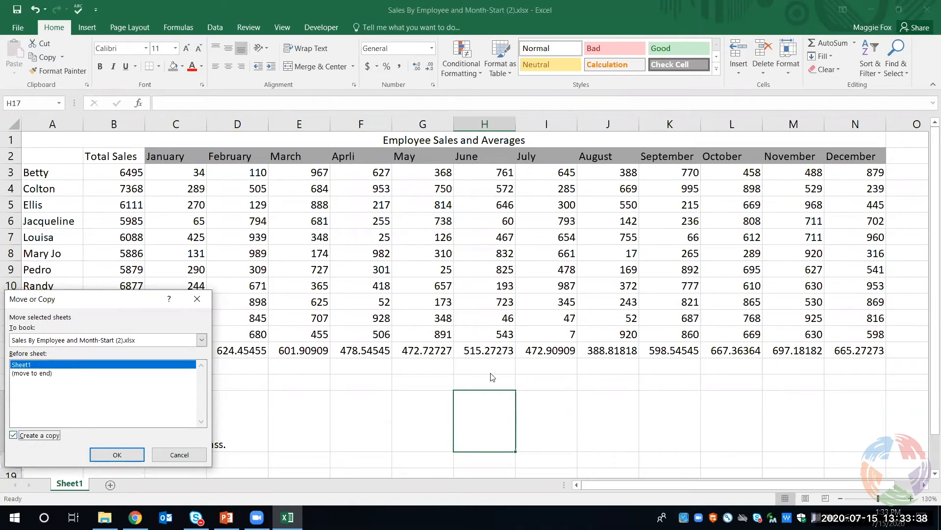
click(33, 376)
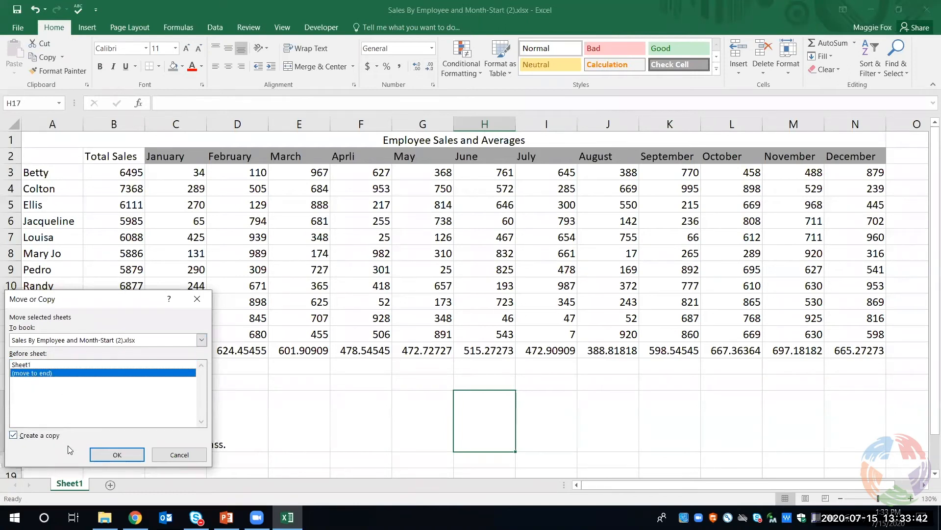
click(107, 454)
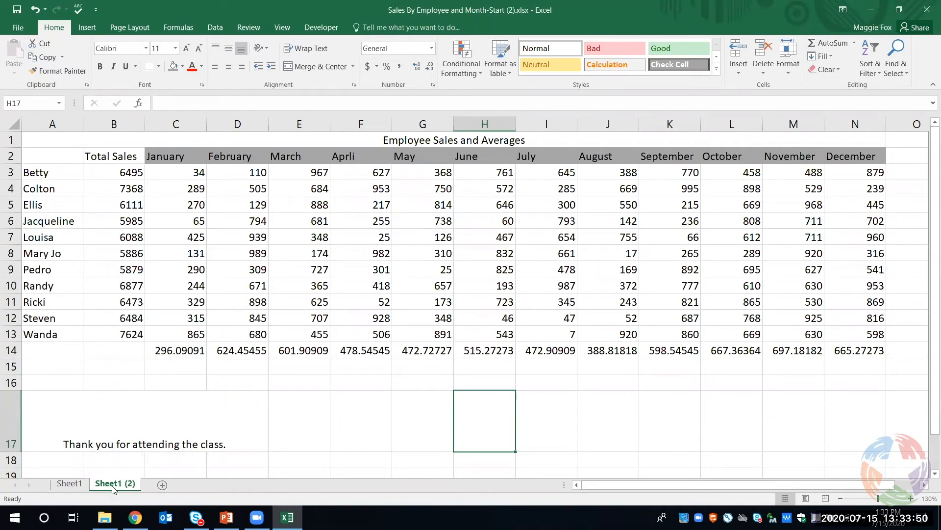
click(66, 488)
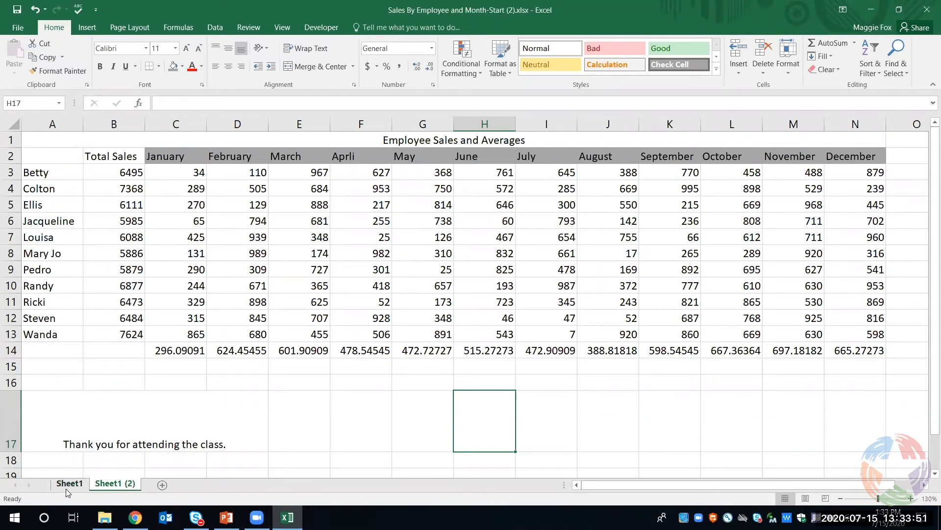
click(108, 486)
Rename the original Sheet1 as 2019
click(70, 485)
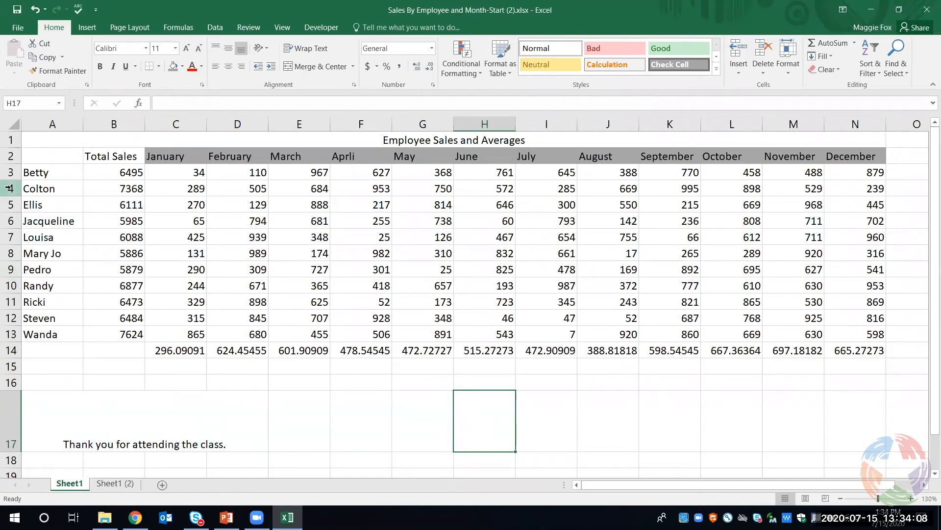
right_click(73, 485)
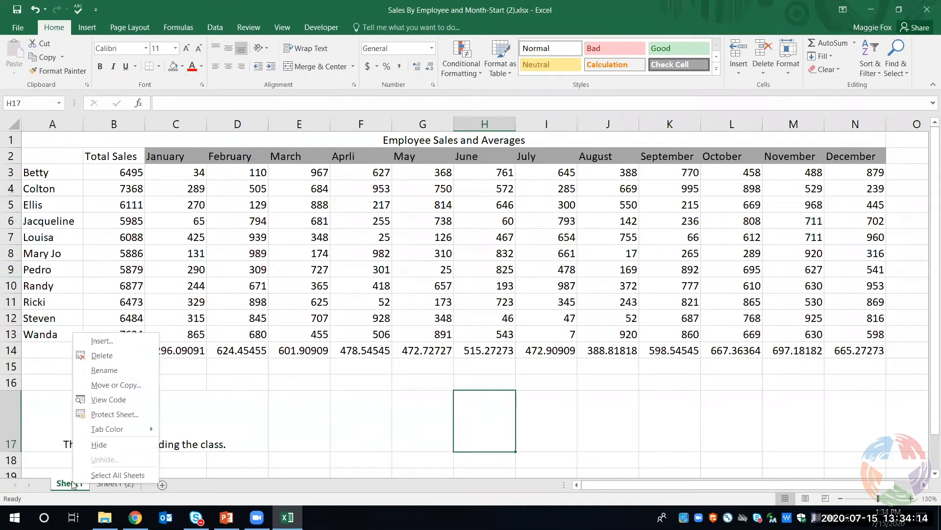
click(100, 375)
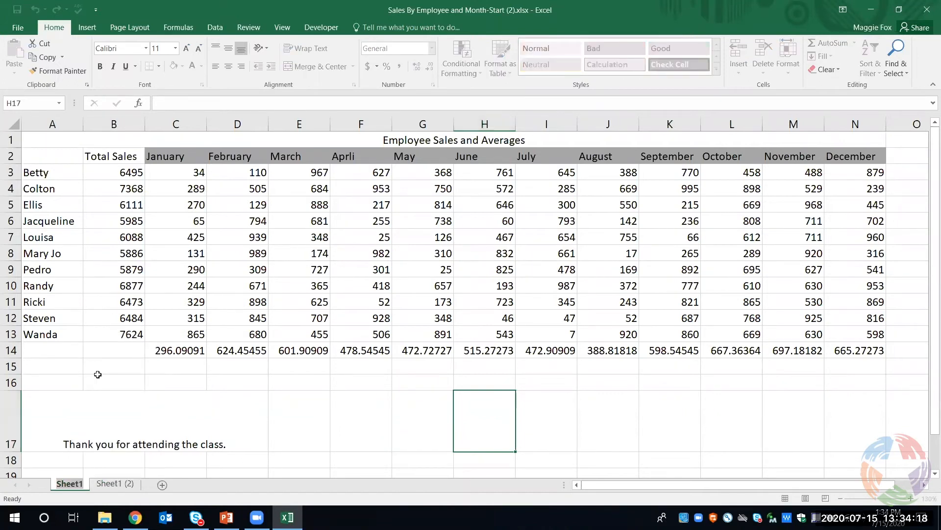
text(2019)
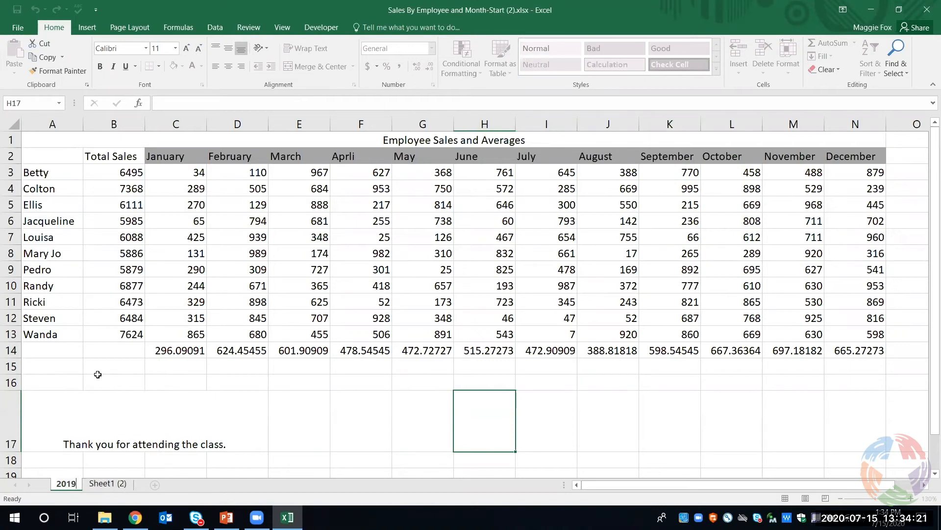
key(Return)
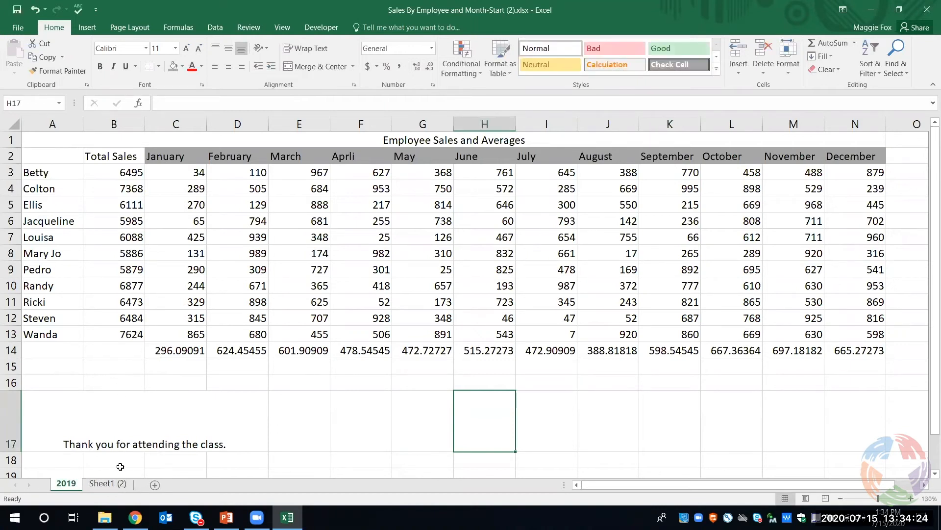
Rename the copied sheet, Sheet1 (2), as 2020
click(113, 484)
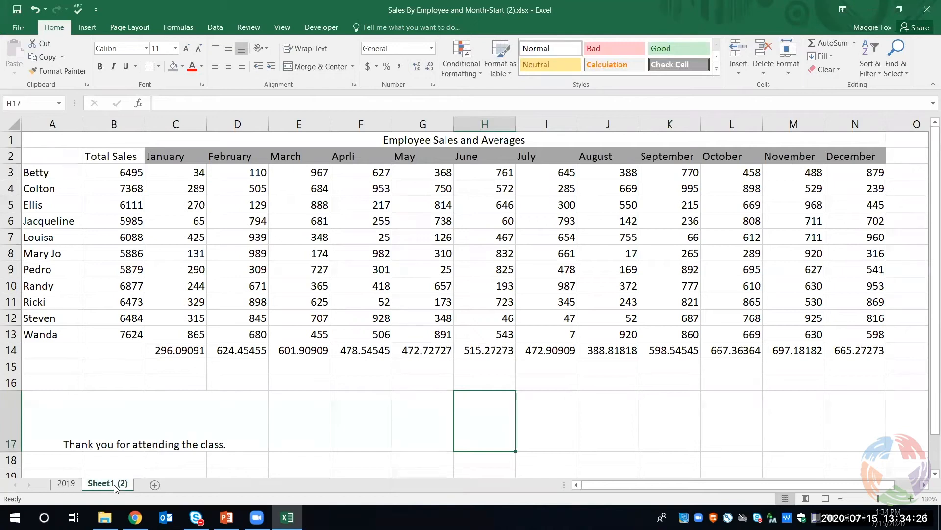
right_click(115, 486)
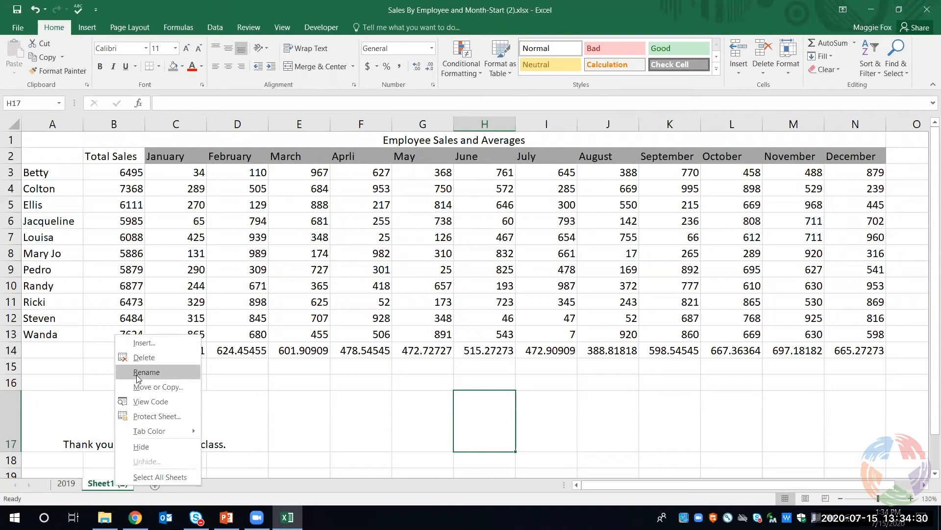
click(105, 487)
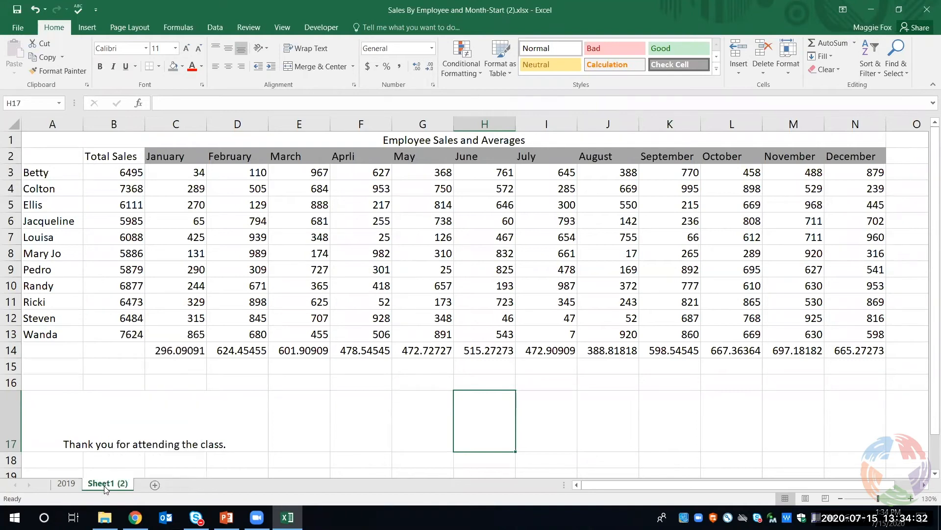
double_click(108, 483)
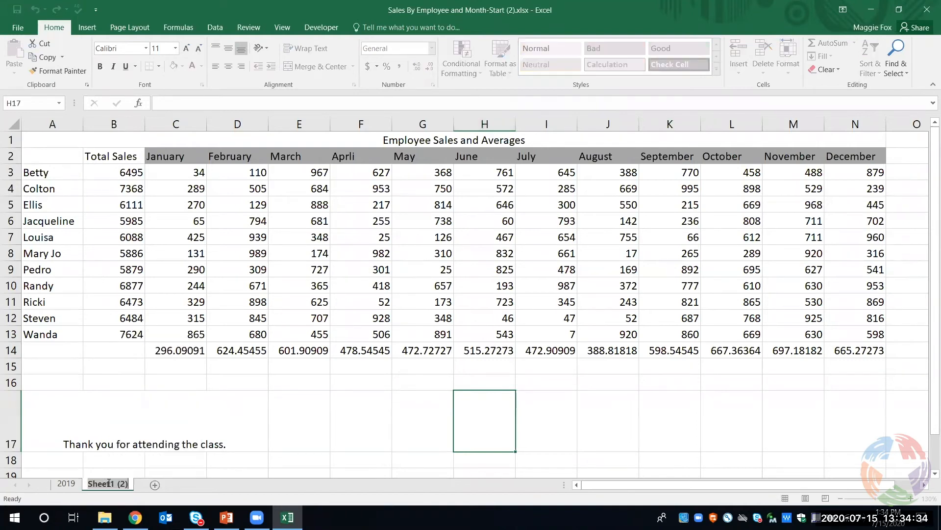
text(2020)
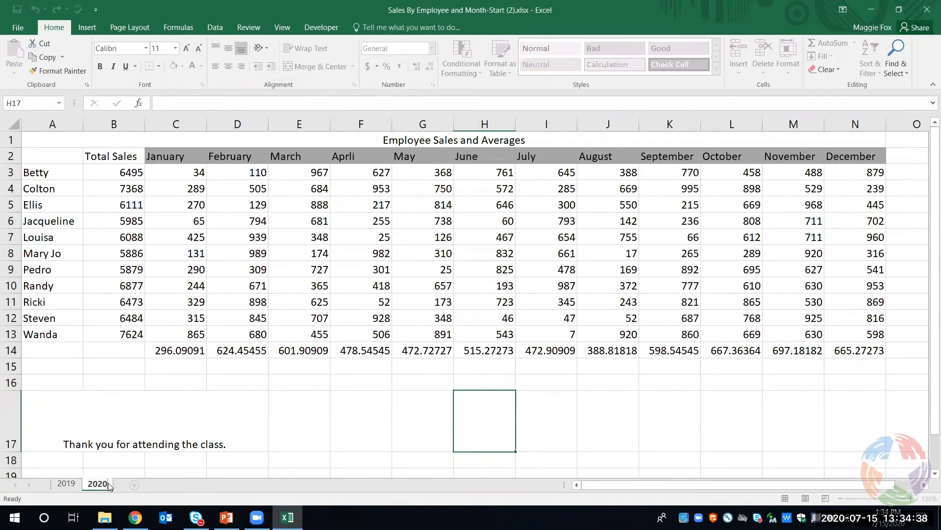
click(176, 465)
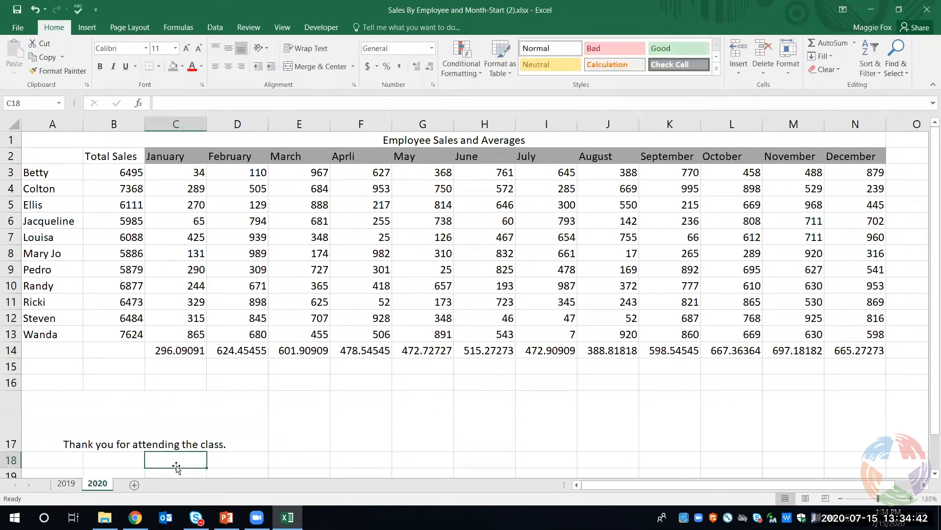
Clear the monthly sales figures in C3:N13 on the 2020 sheet, keeping the headings and formulas
click(72, 485)
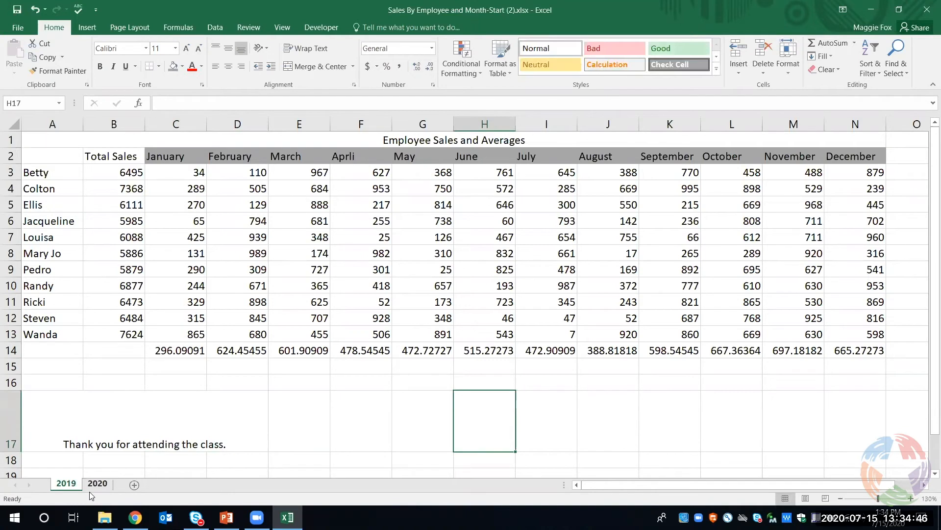
click(108, 485)
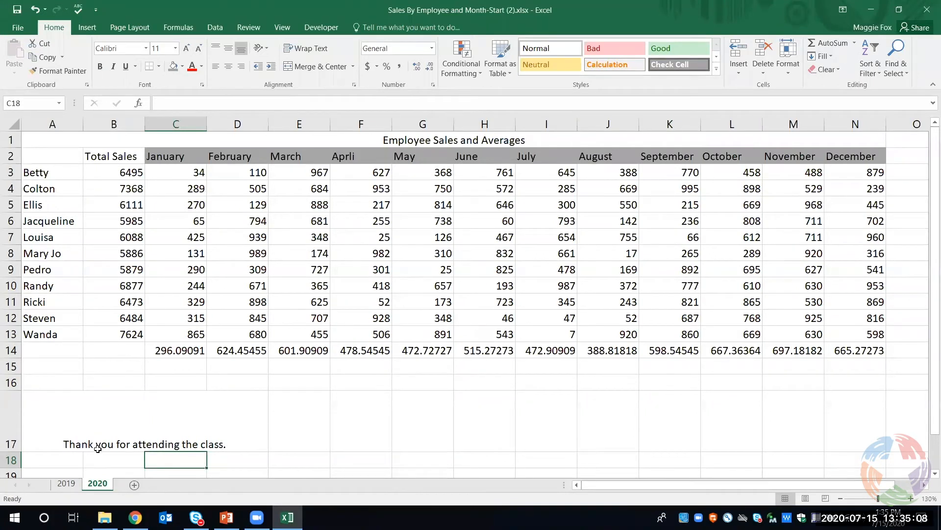
drag(161, 172, 231, 187)
drag(276, 213, 840, 338)
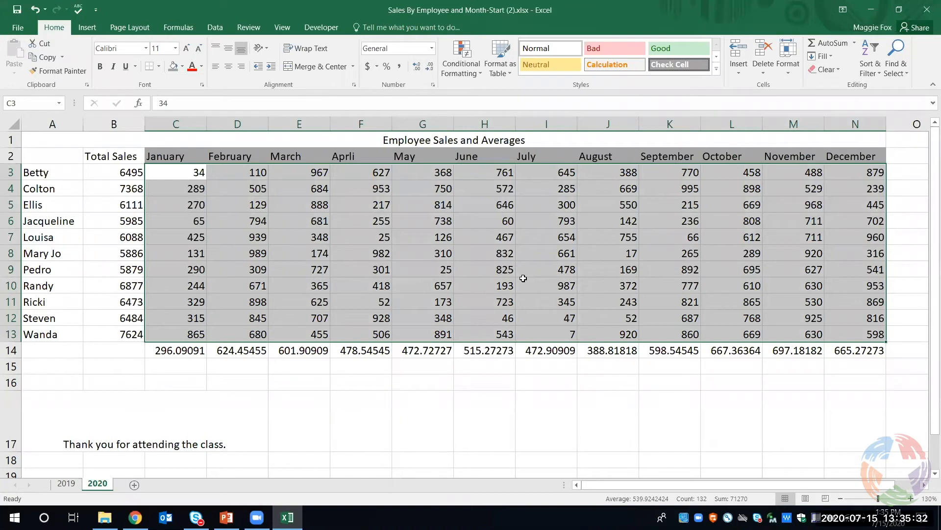
key(Delete)
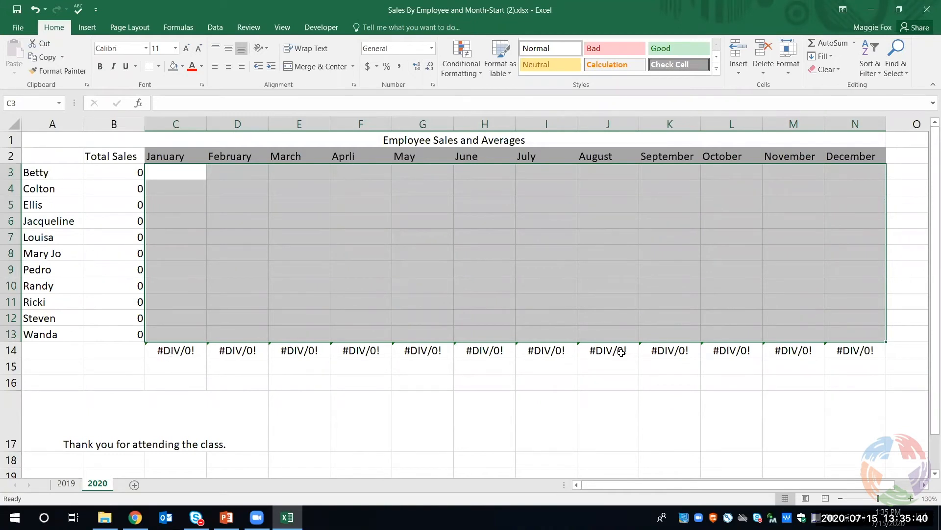
click(456, 278)
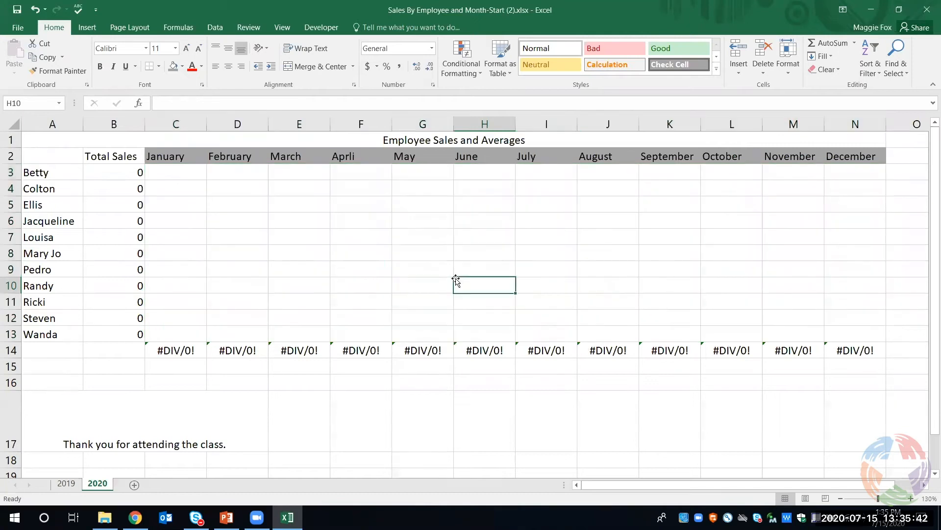
Enter new 2020 sales figures: 52 in C3 and 45 in C4 for January, and 123 in D4 for February
click(196, 177)
double_click(196, 177)
text(52)
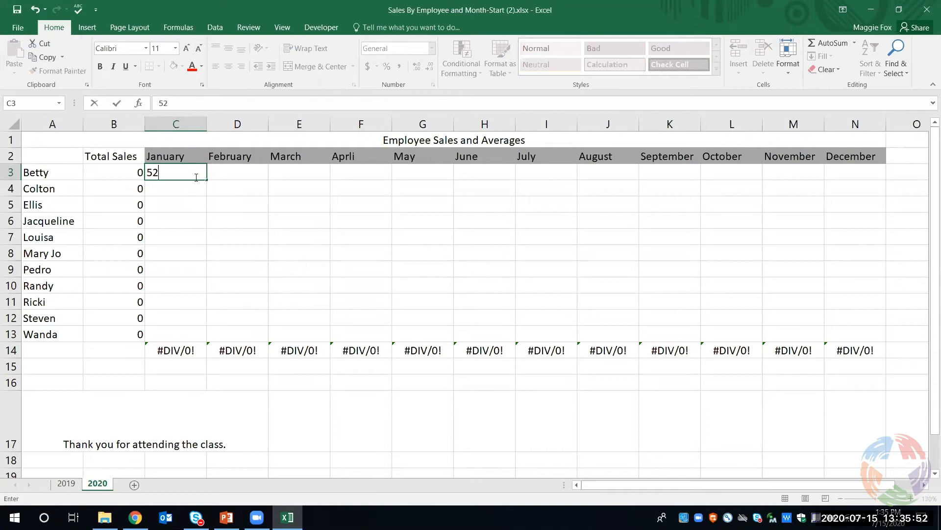
key(Return)
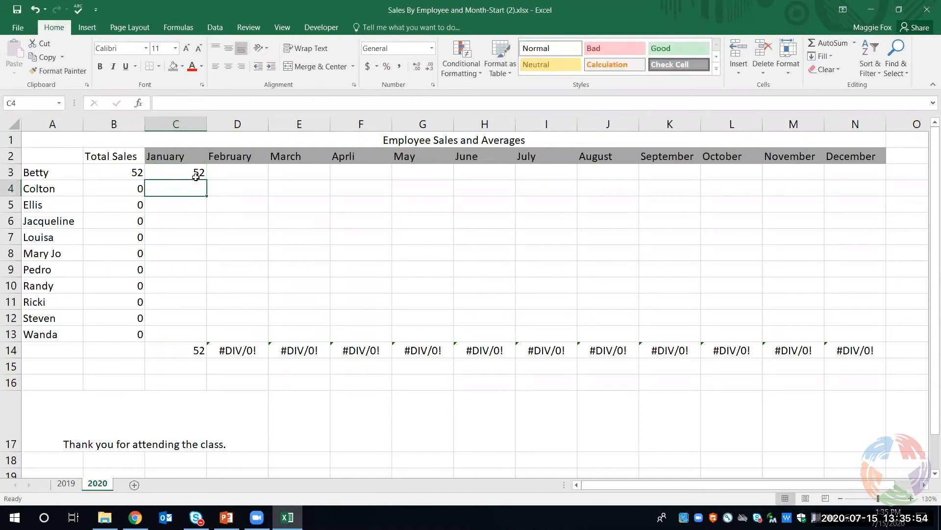
text(45)
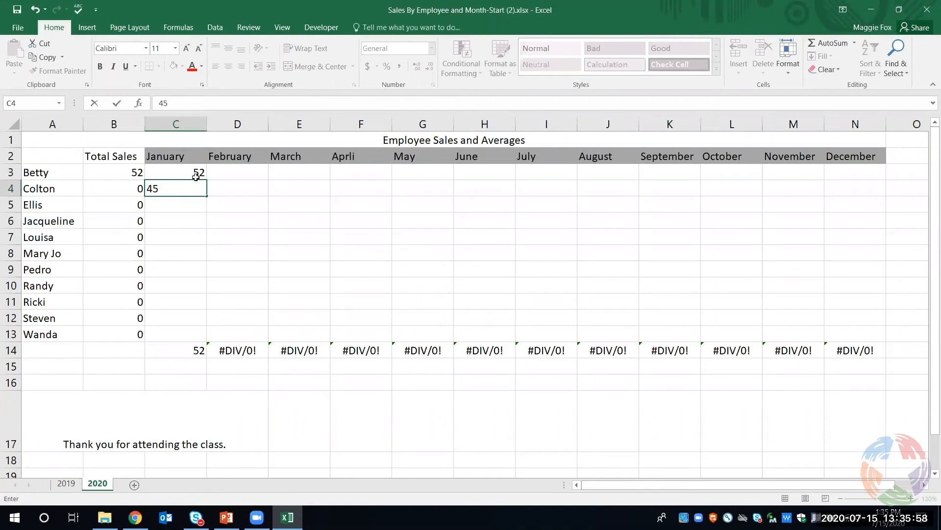
key(Tab)
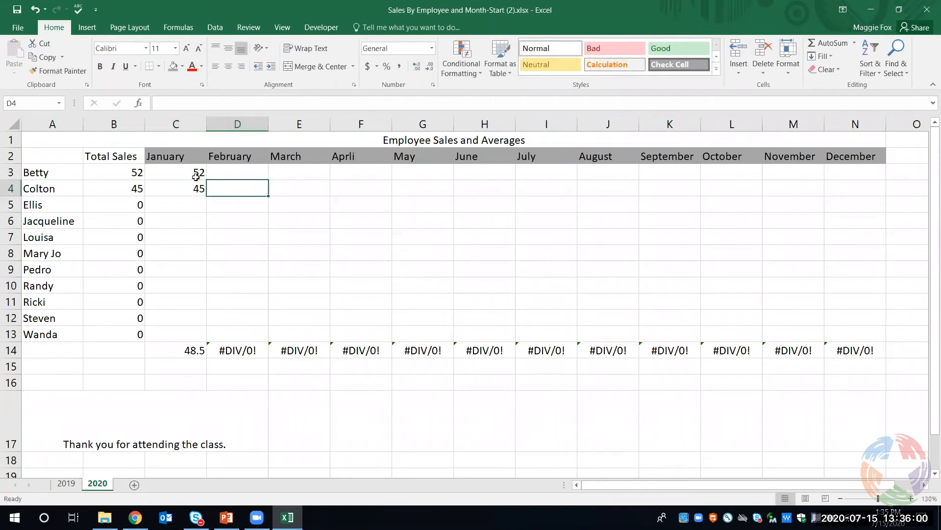
text(1)
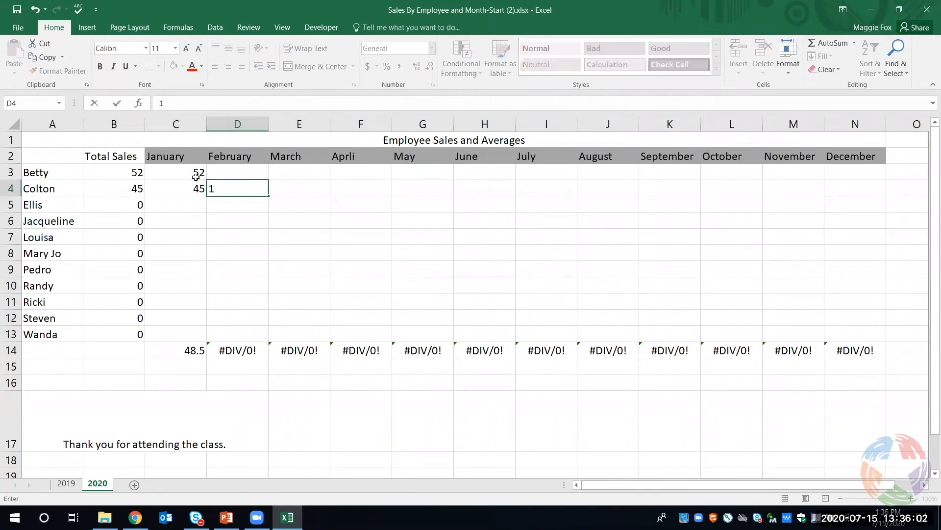
text(23)
key(Tab)
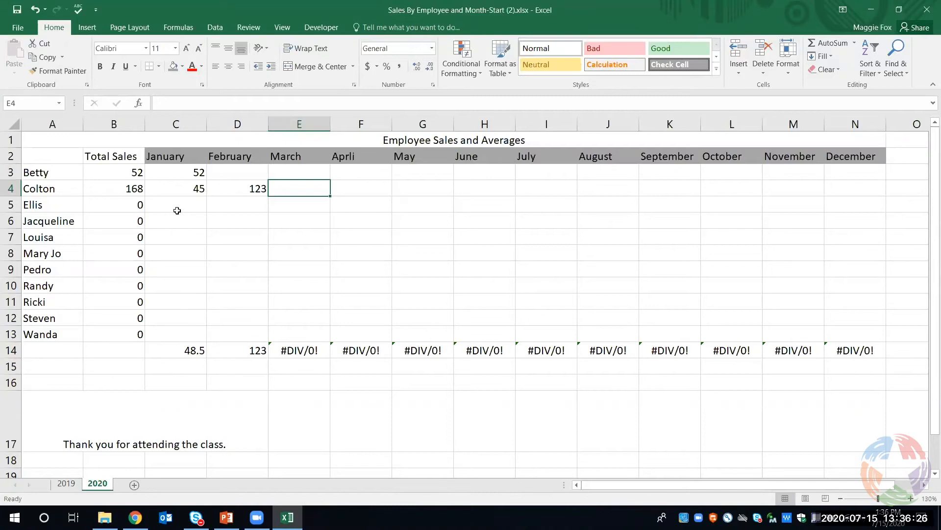
Examine the 2019 sheet's print preview and its print range, orientation and scaling choices, and return to the worksheet
click(69, 483)
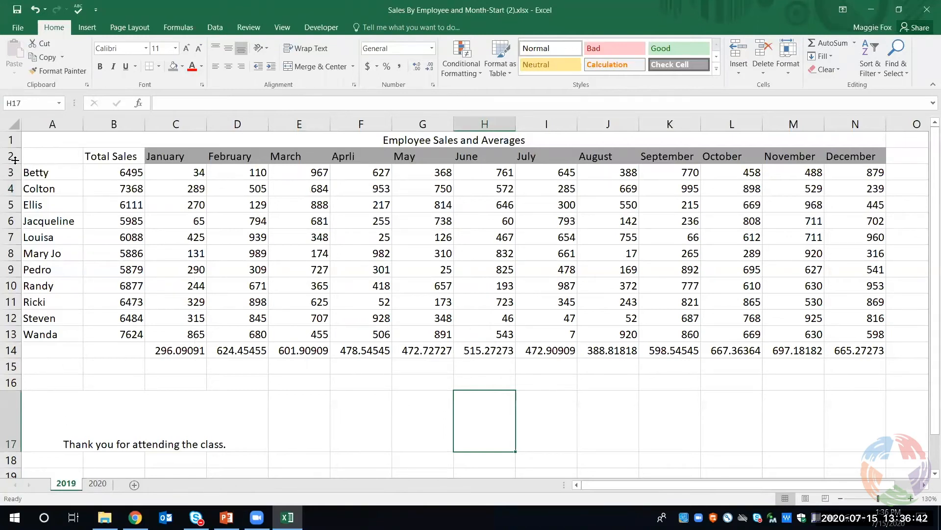
click(19, 28)
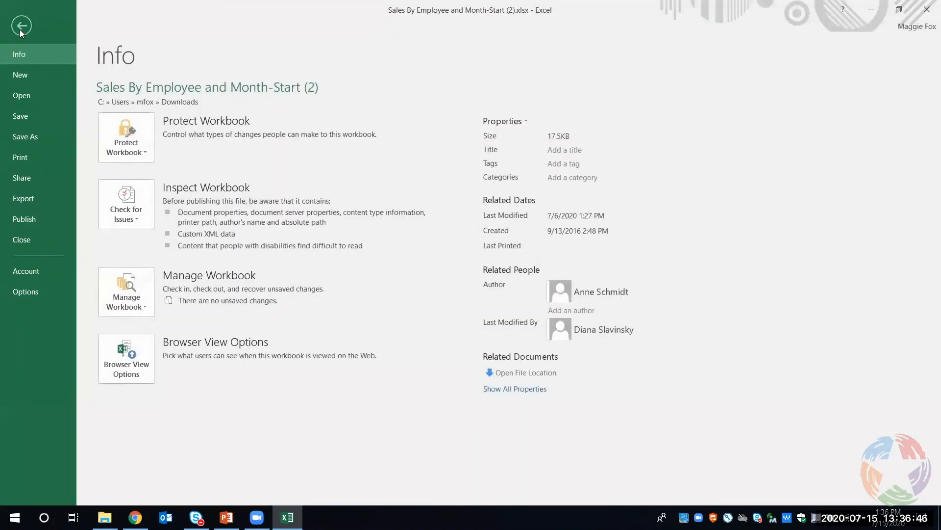
click(25, 158)
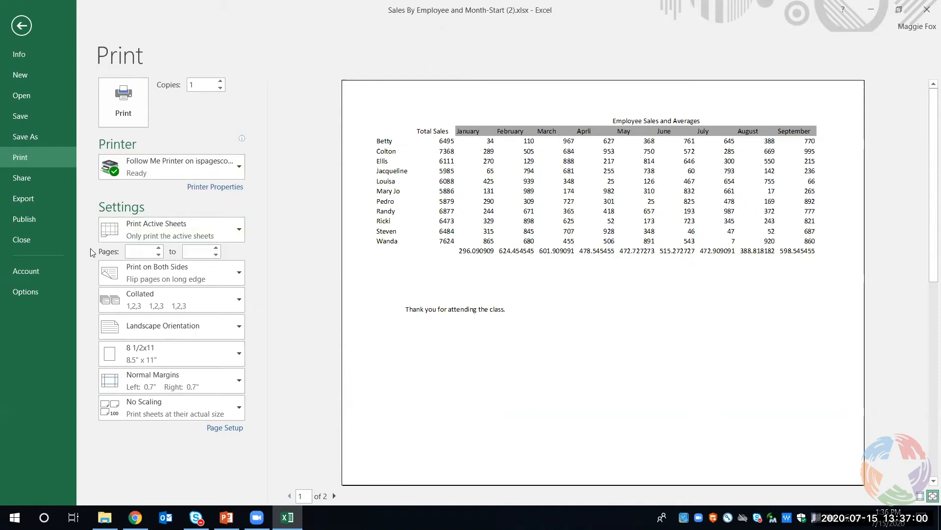
click(155, 227)
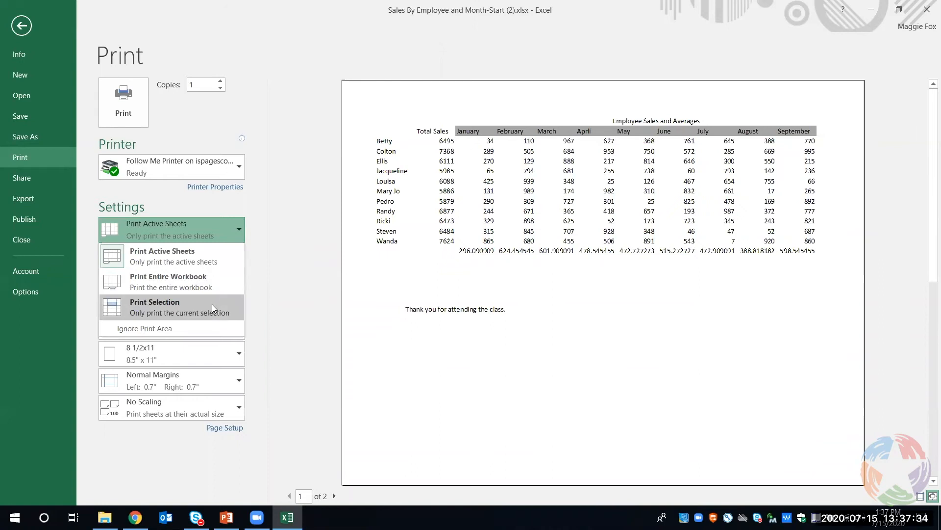
click(92, 298)
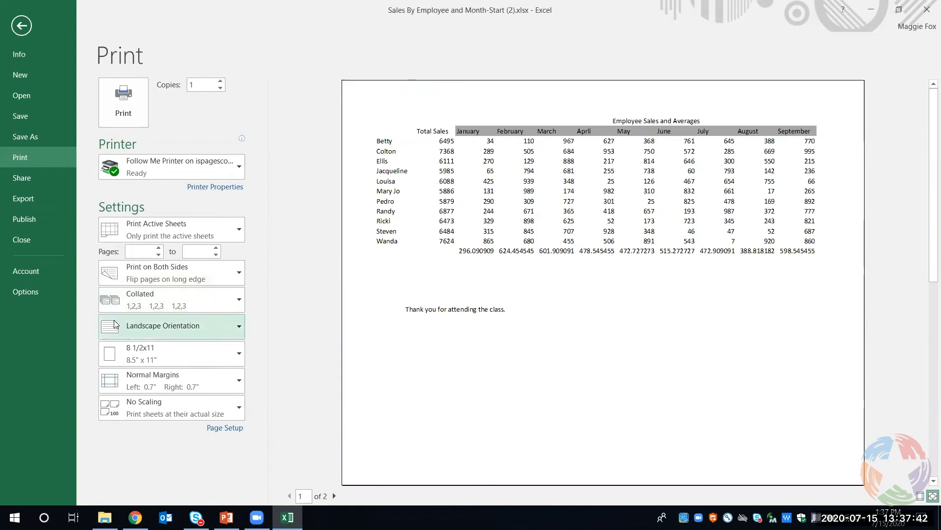
click(159, 326)
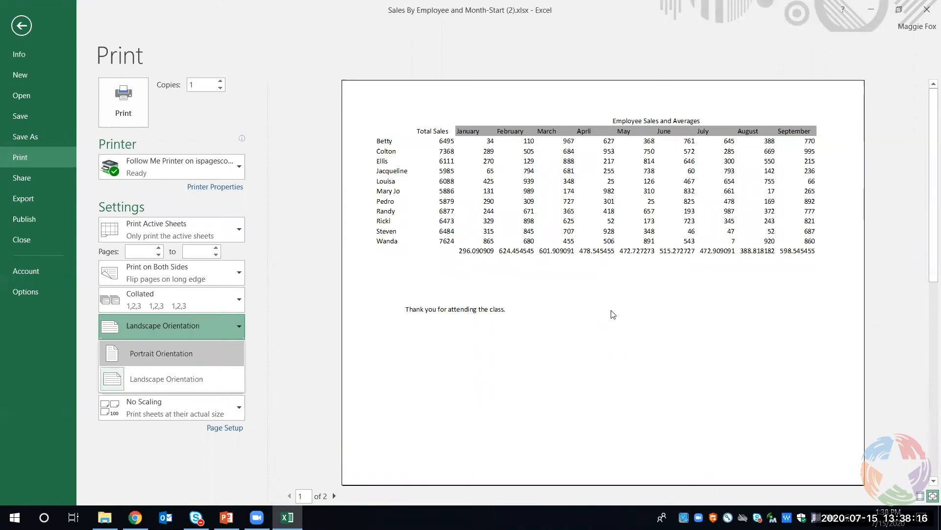
click(265, 368)
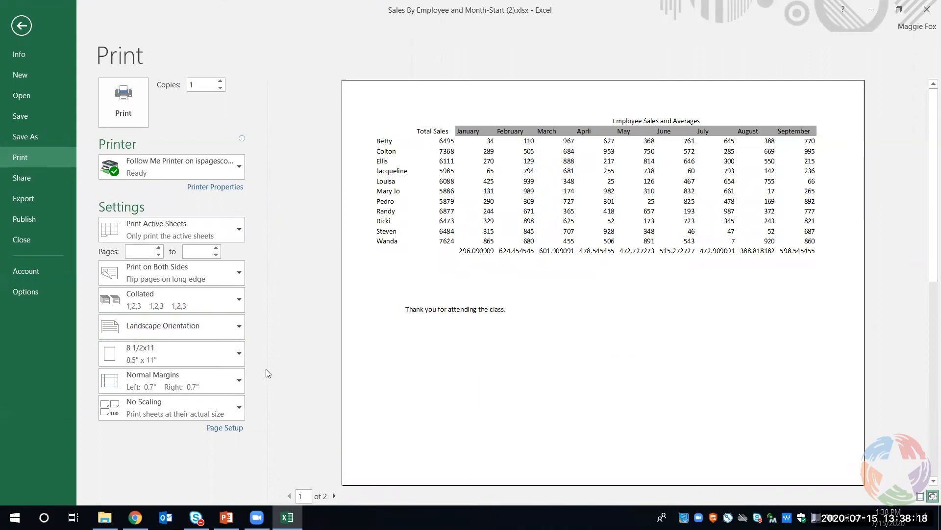
click(199, 405)
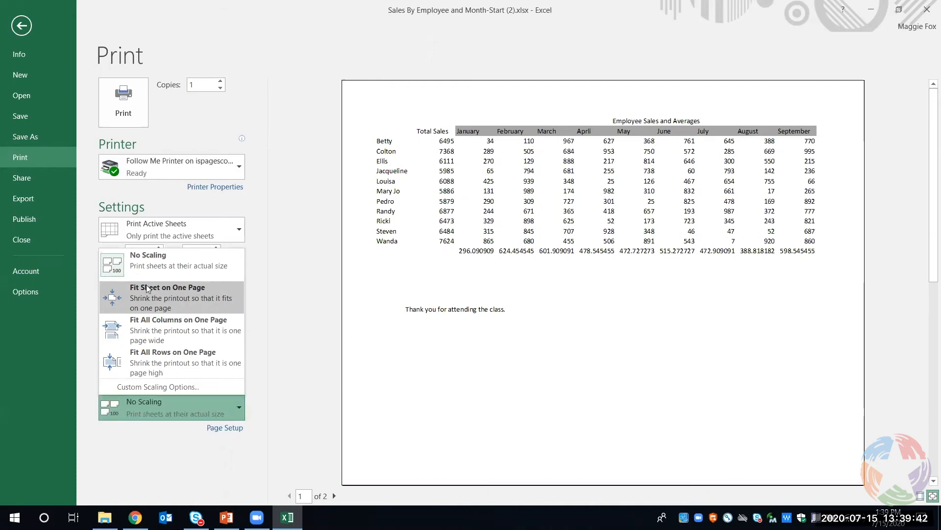
click(25, 27)
click(25, 27)
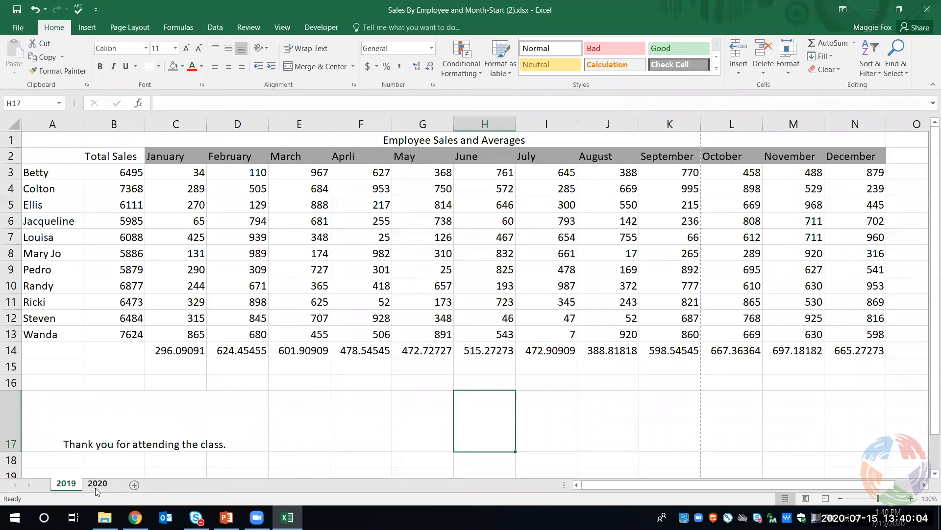
Create a copy of the 2019 sheet at the end of the workbook
right_click(70, 486)
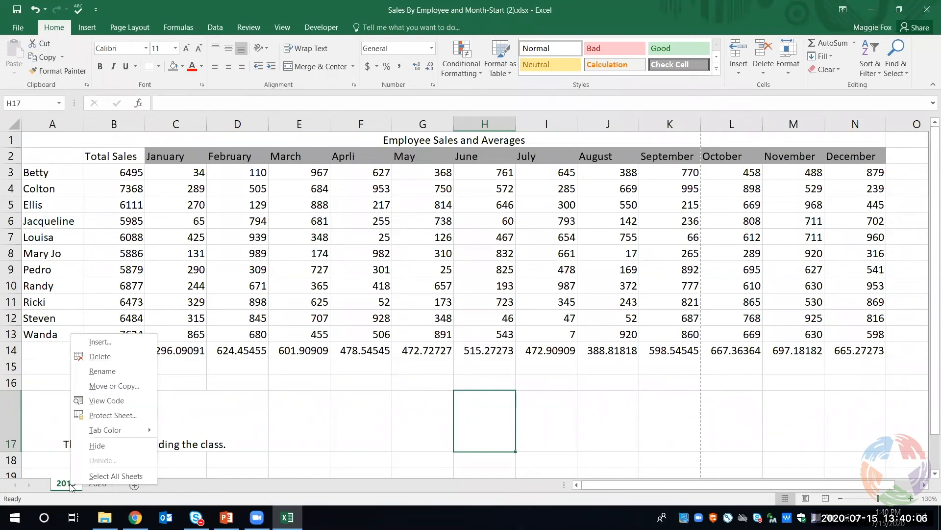
click(112, 386)
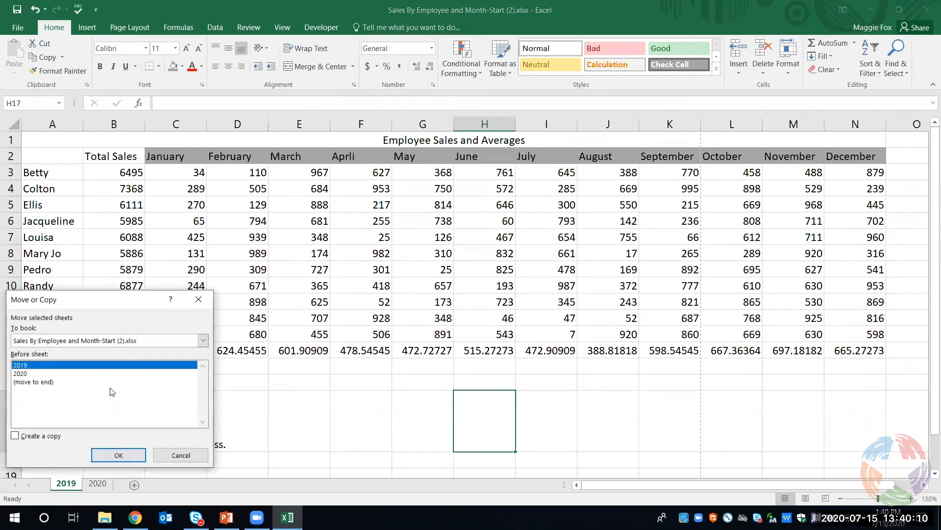
click(18, 436)
click(69, 382)
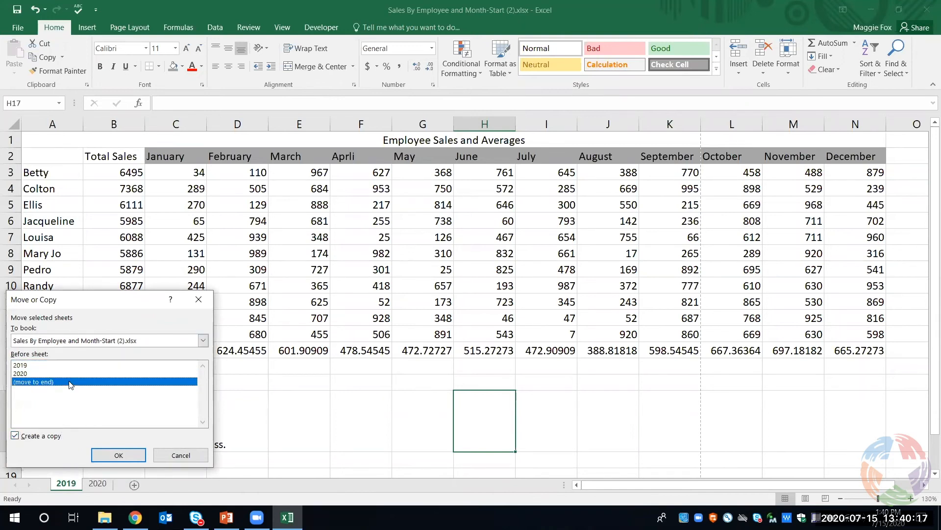
click(102, 455)
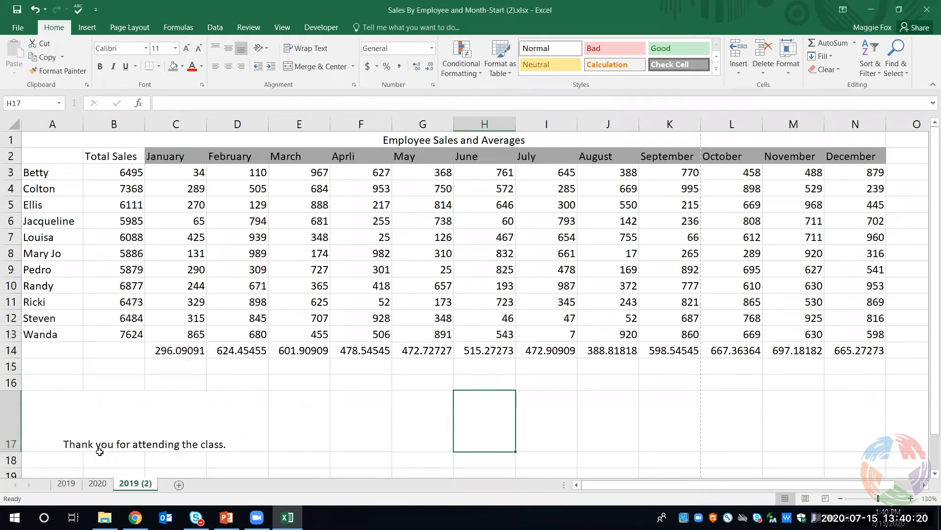
Rename the copied sheet, 2019 (2), as 2021
right_click(133, 485)
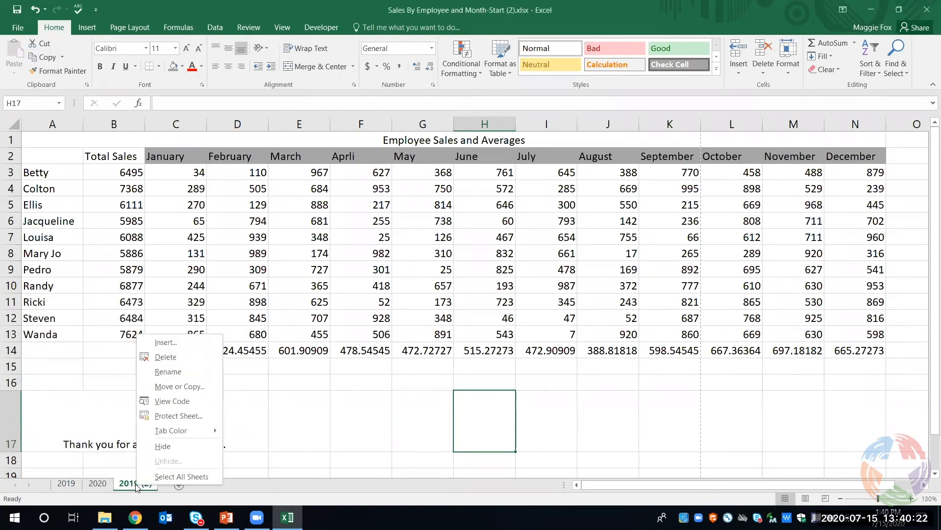
click(168, 375)
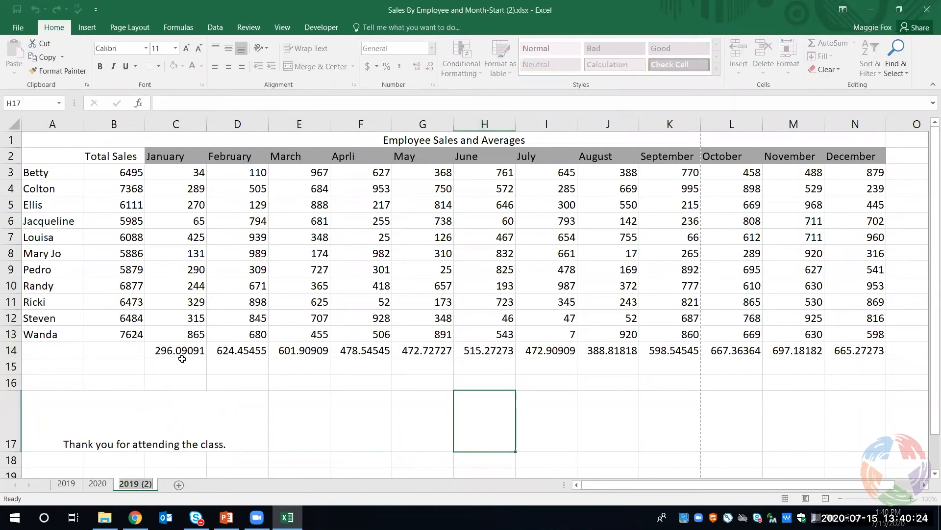
text(202)
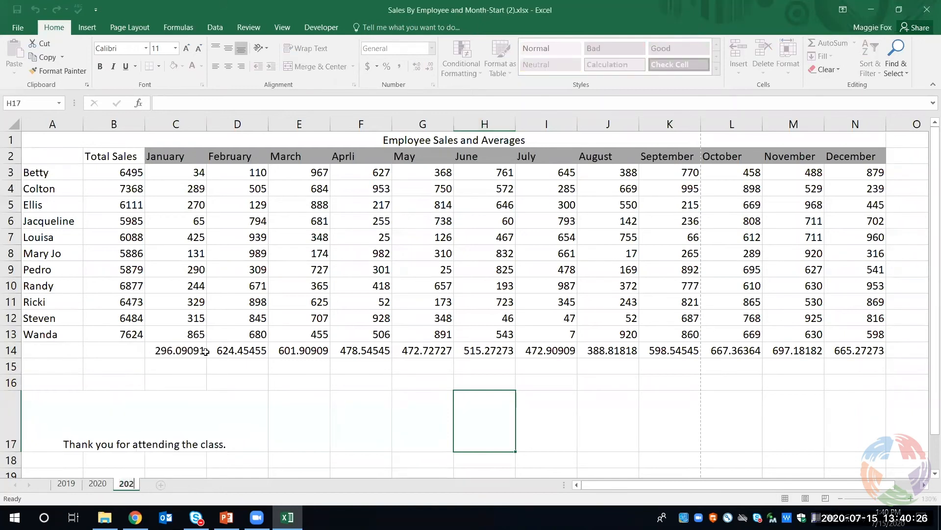
text(1)
key(Return)
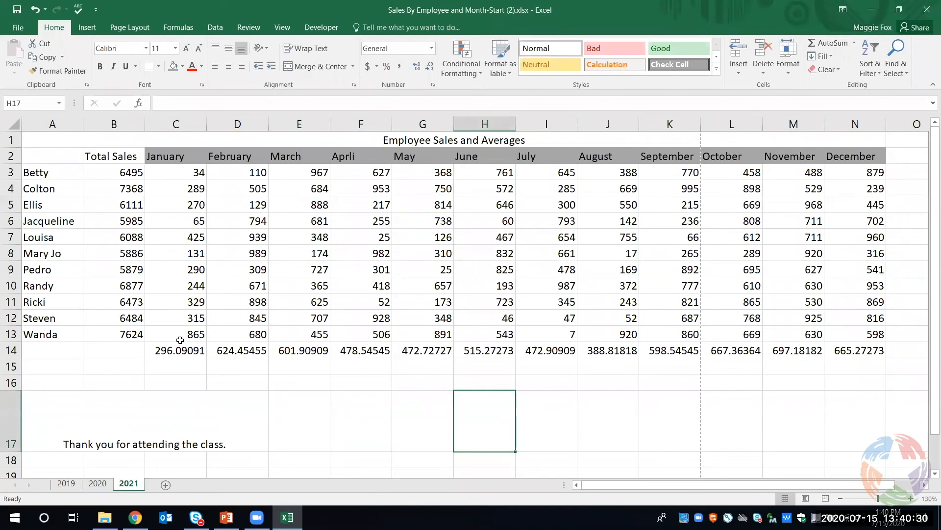
Clear the monthly sales figures in C3:N13 on the 2021 sheet, keeping the headings and formulas
click(176, 175)
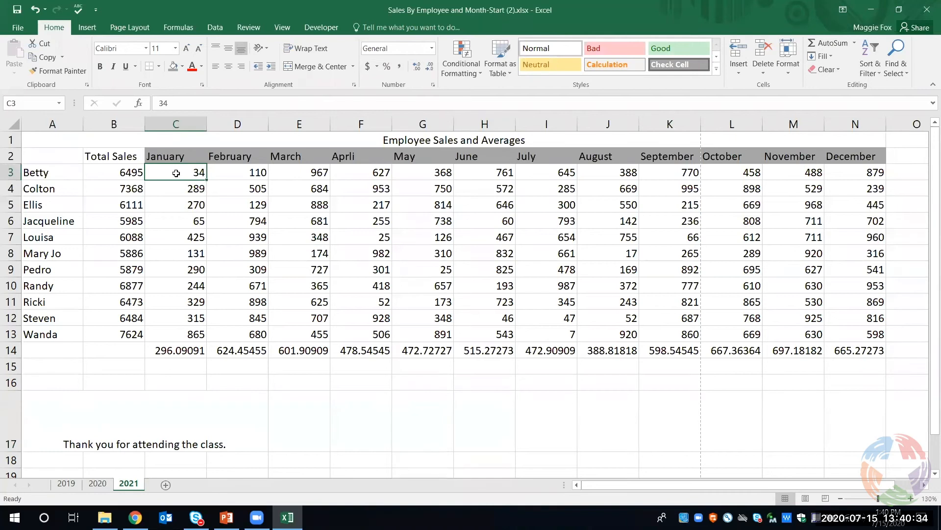
click(193, 328)
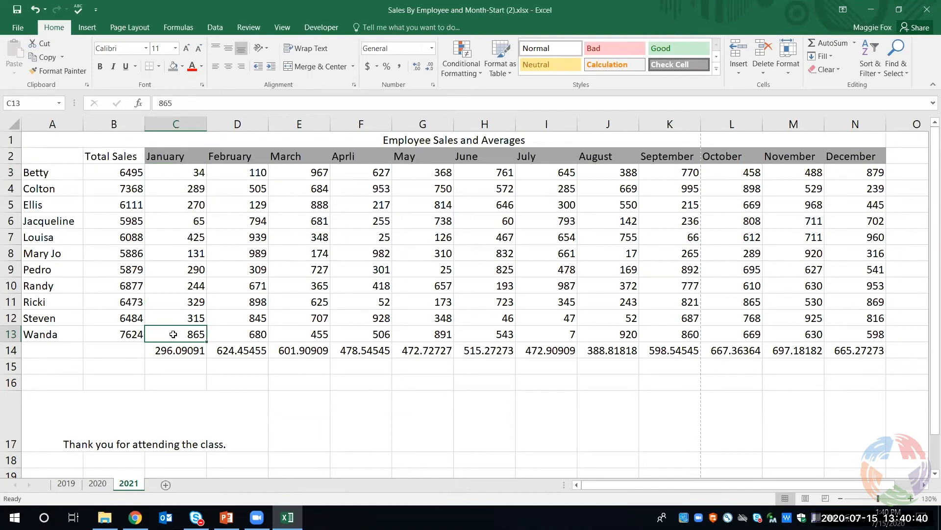
drag(173, 334, 839, 175)
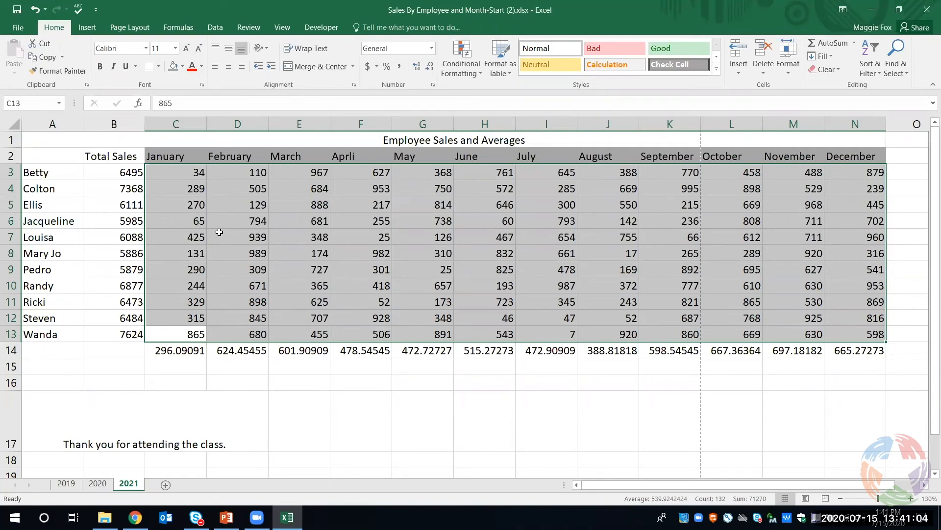
key(Delete)
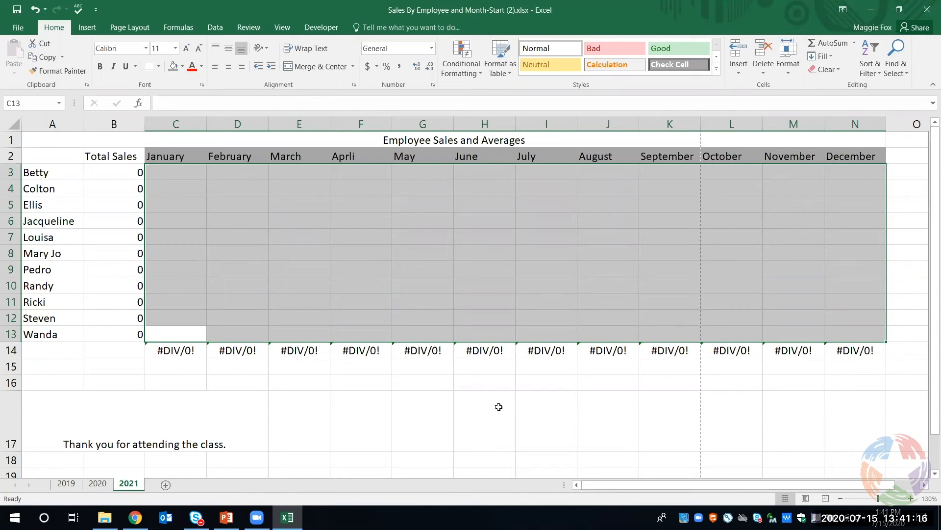
click(465, 380)
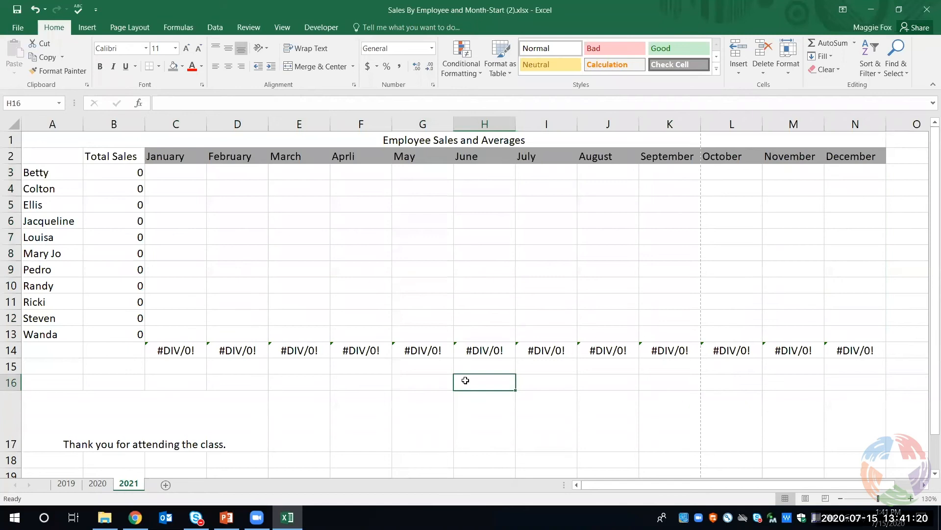
Delete the entire title row, Employee Sales and Averages, from the 2019 sheet
click(62, 485)
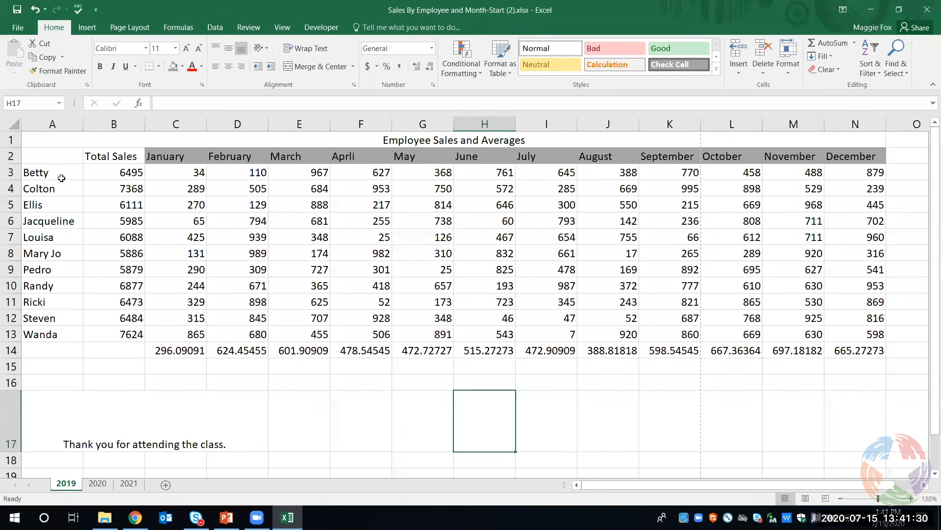
right_click(57, 141)
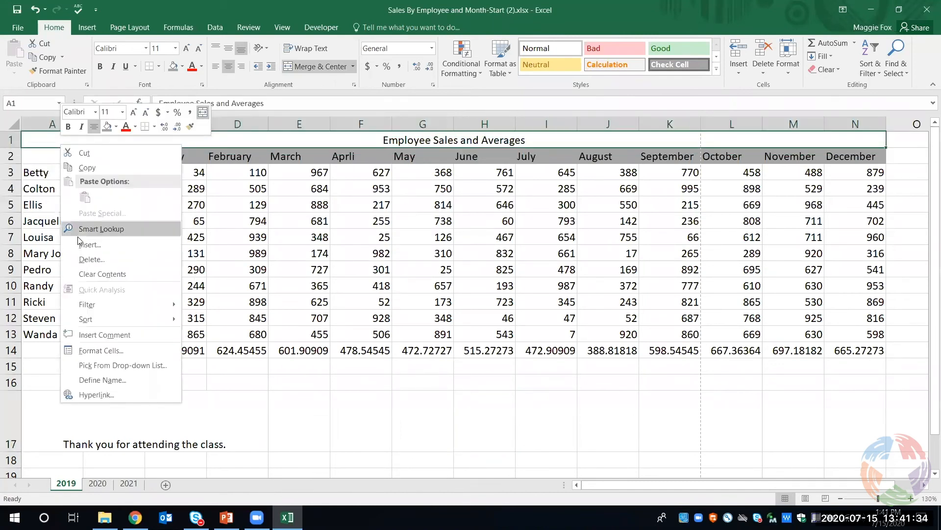
click(86, 261)
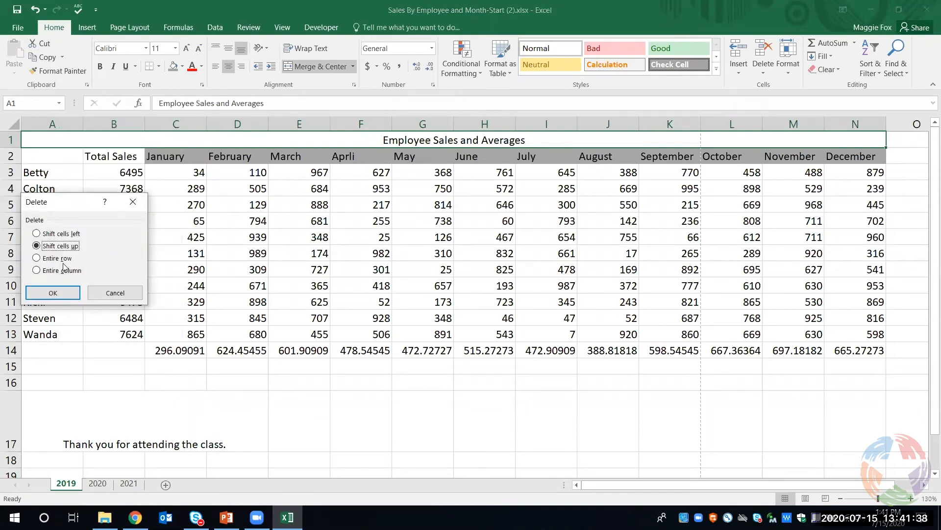
click(62, 260)
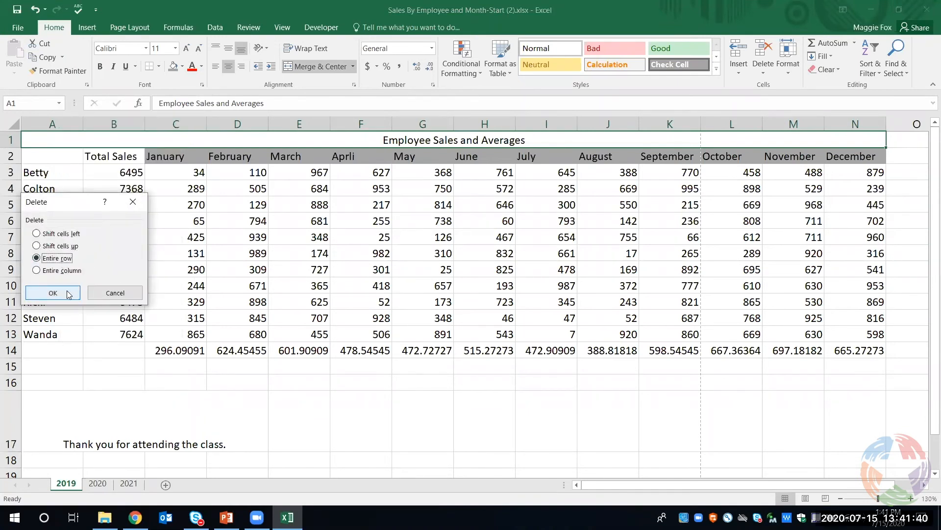
click(66, 292)
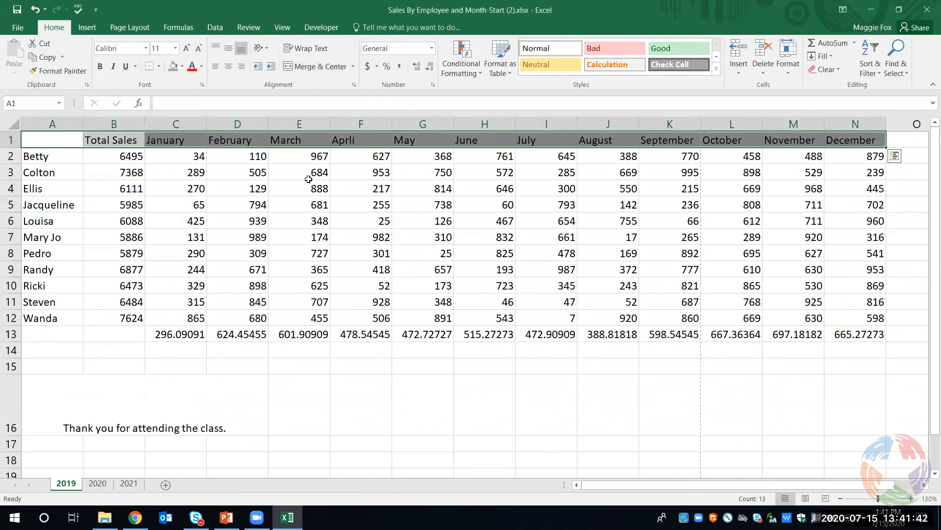
Delete row 11, the second-to-last employee's record, from the 2019 sheet
click(55, 302)
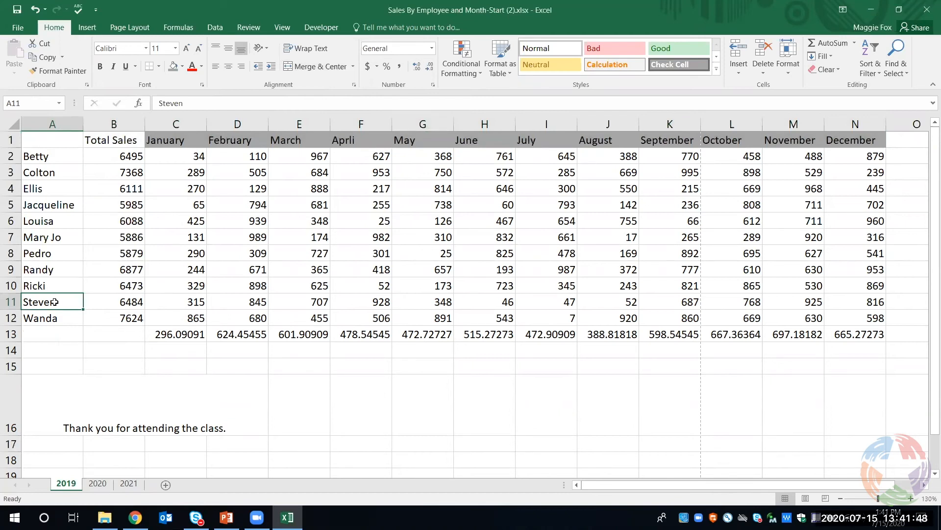
right_click(55, 302)
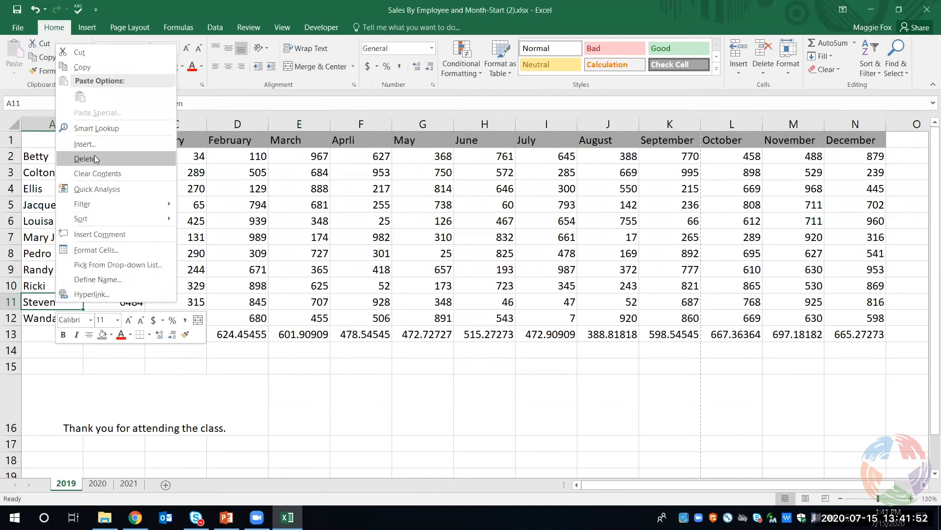
click(31, 305)
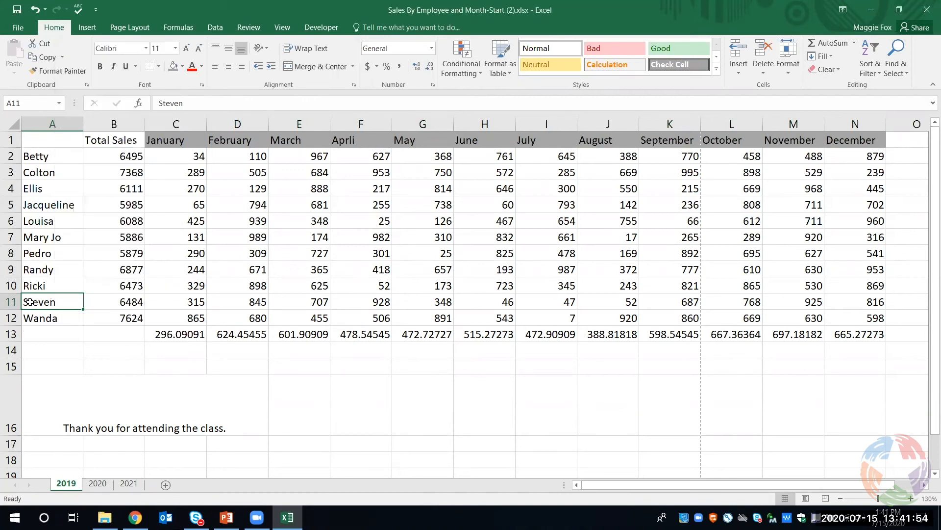
click(763, 74)
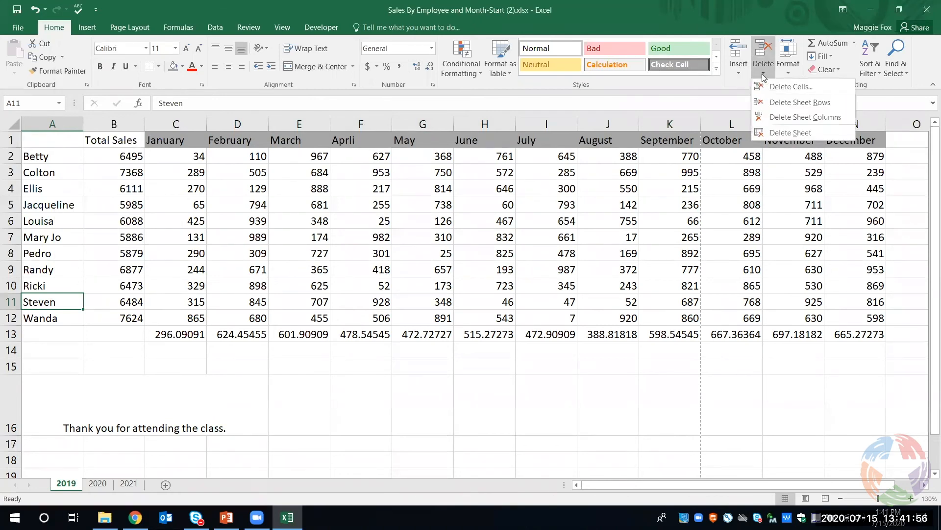
click(775, 102)
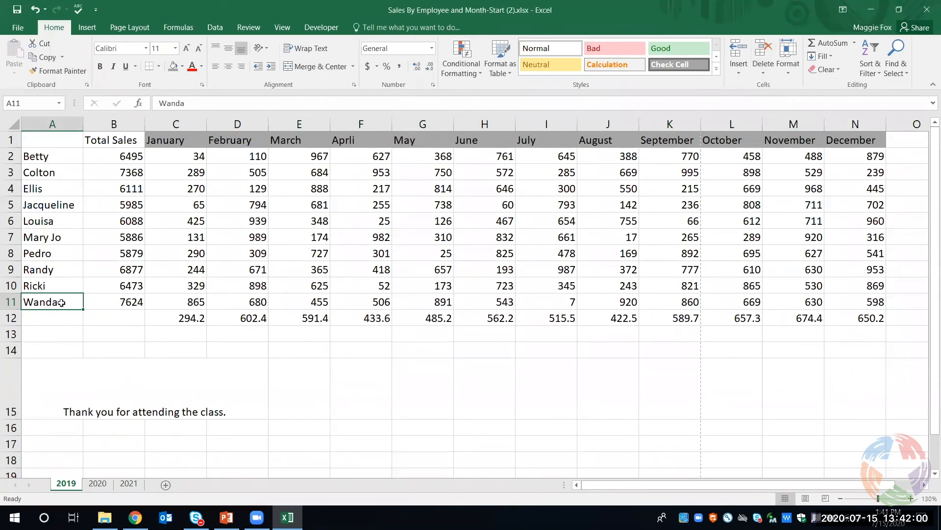
Delete the entire row 10 from the 2019 sheet
right_click(34, 283)
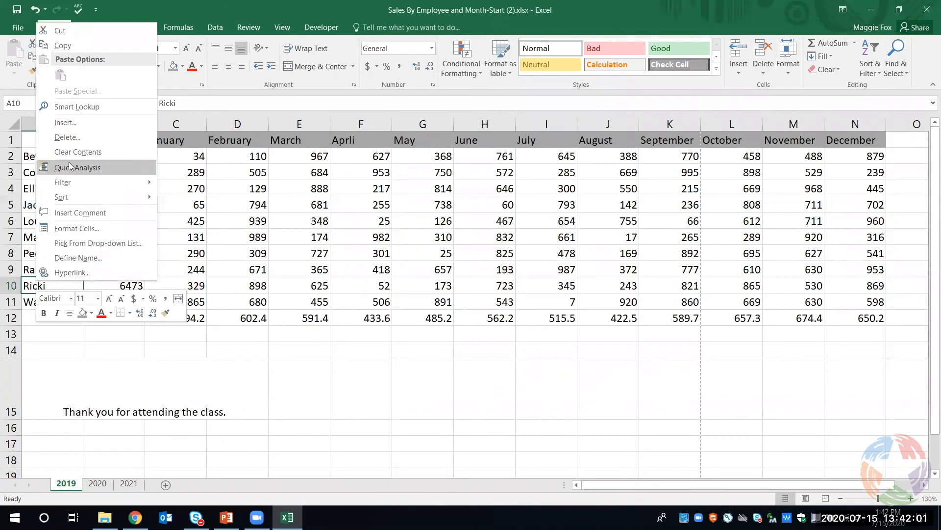
click(73, 137)
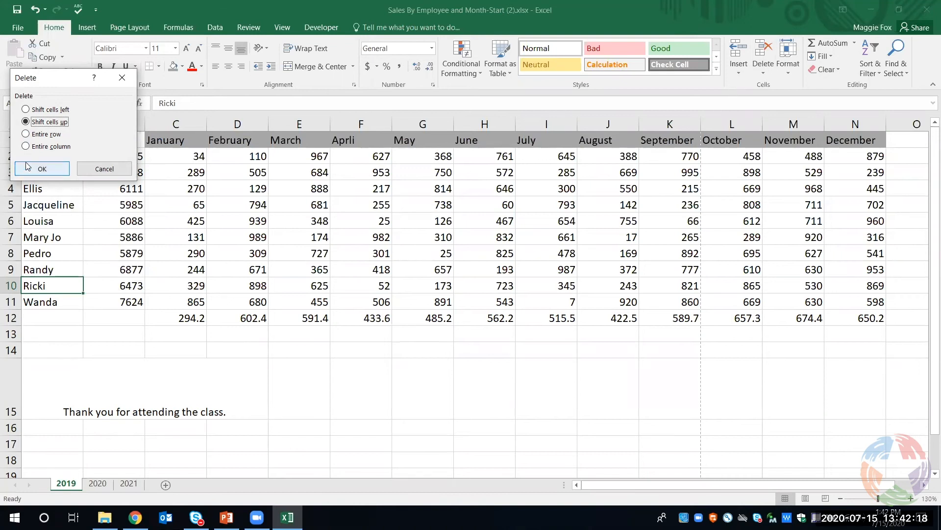
click(43, 136)
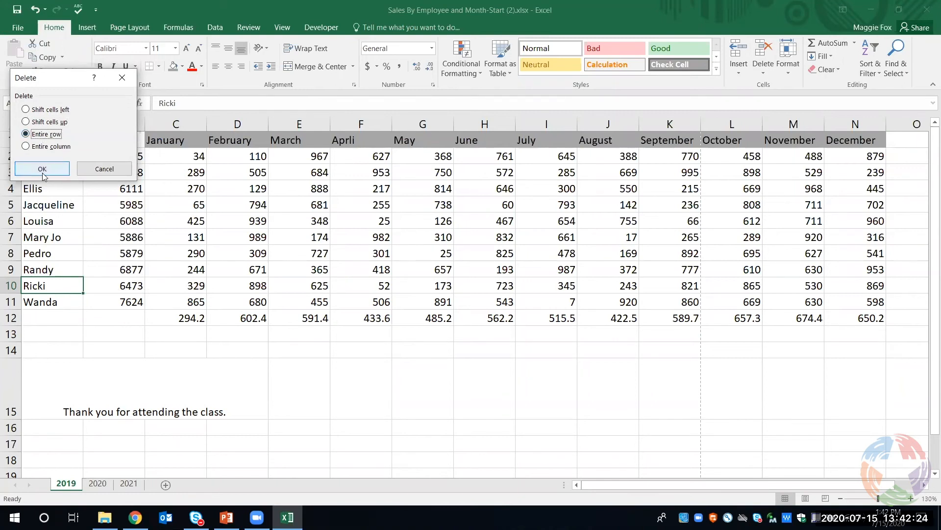
click(42, 169)
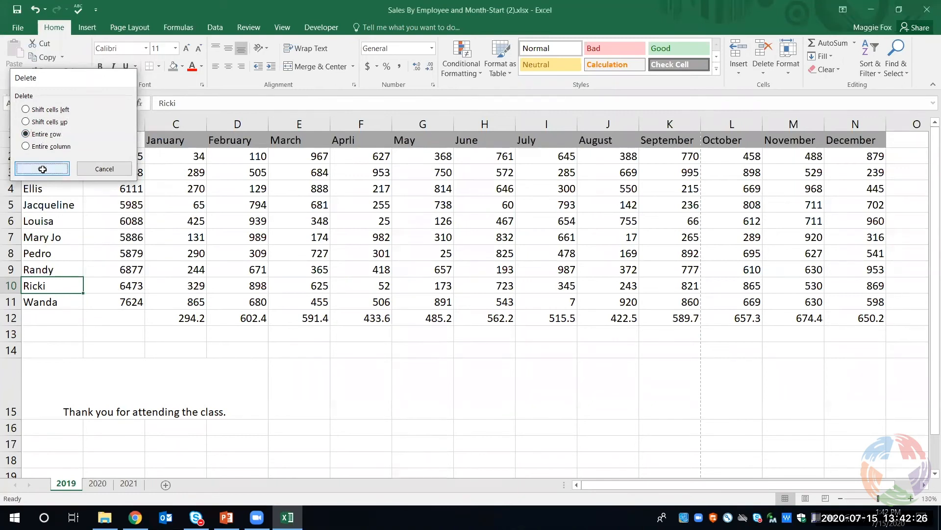
Undo the last two row deletions on the 2019 sheet, restoring both employee records
click(33, 12)
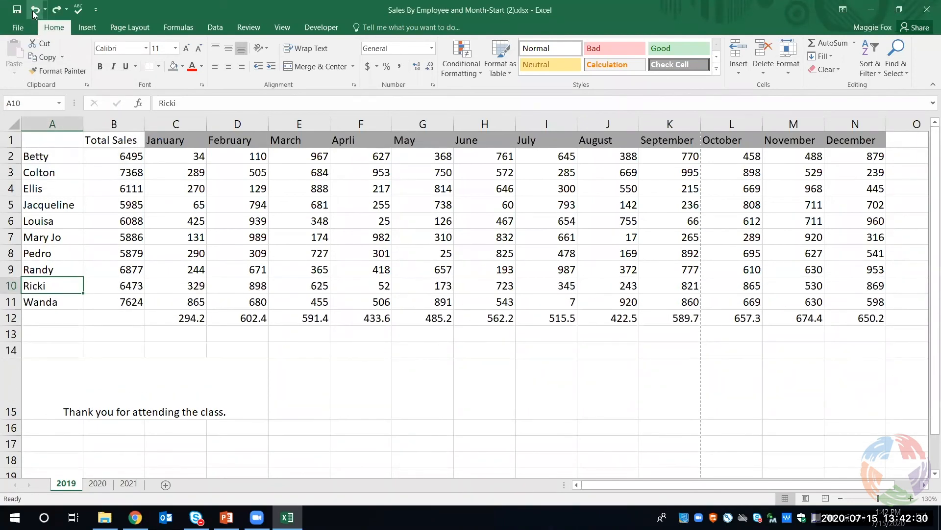
click(33, 12)
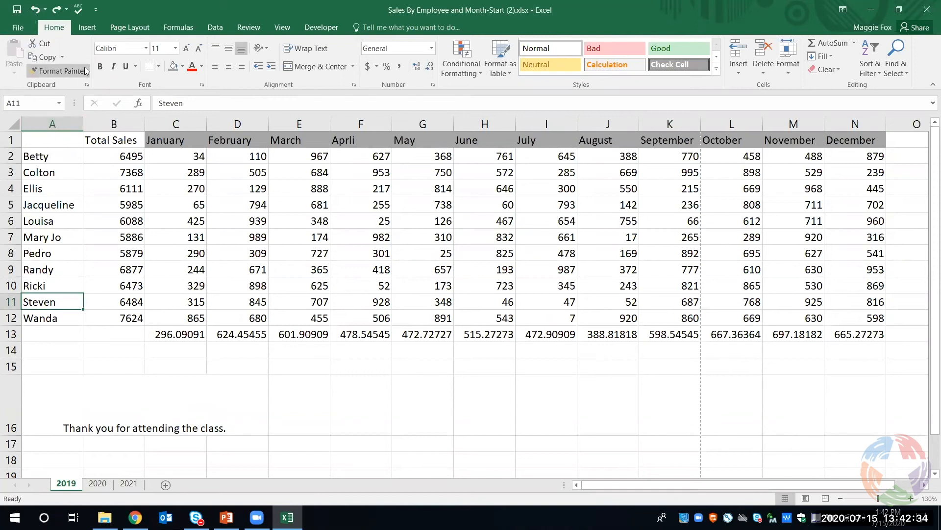
Examine the options for protecting the sheet and the workbook structure, cancelling both dialogs
click(94, 29)
click(133, 25)
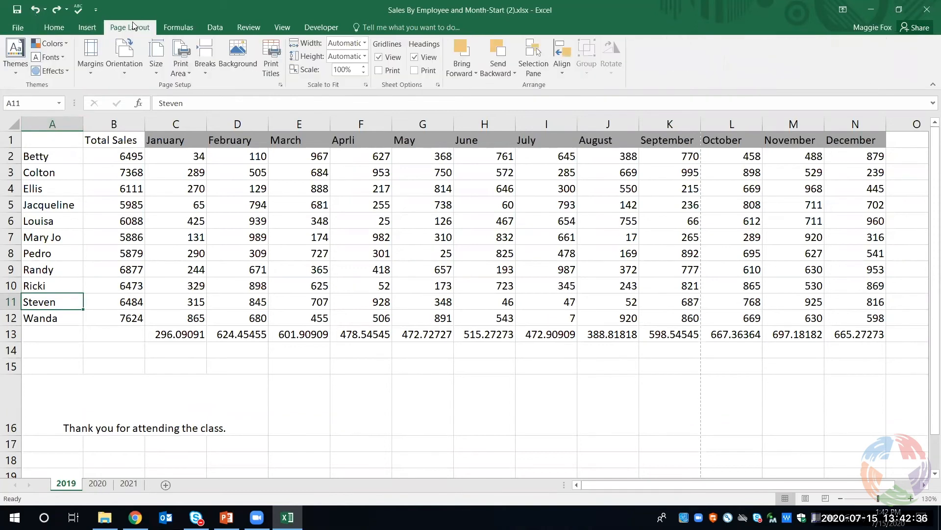
click(168, 25)
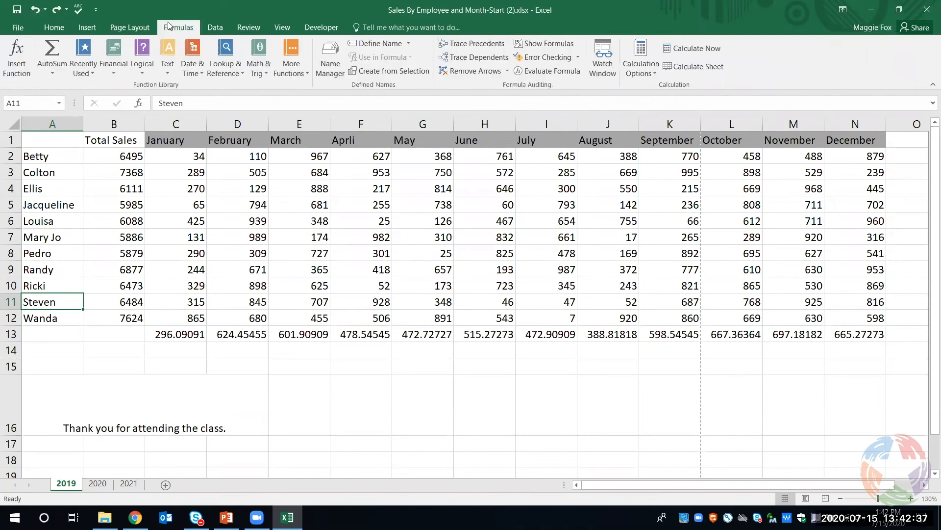
click(216, 27)
click(240, 29)
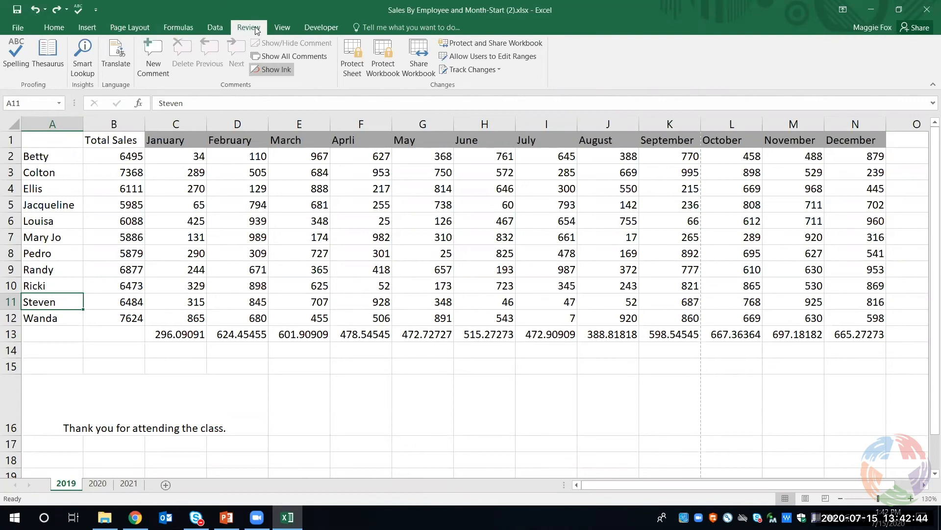
click(352, 58)
click(510, 332)
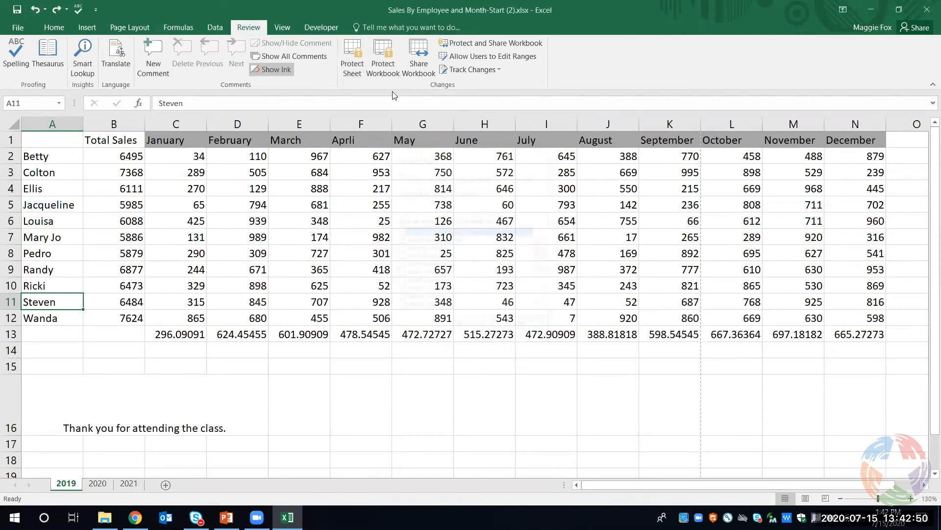
click(392, 68)
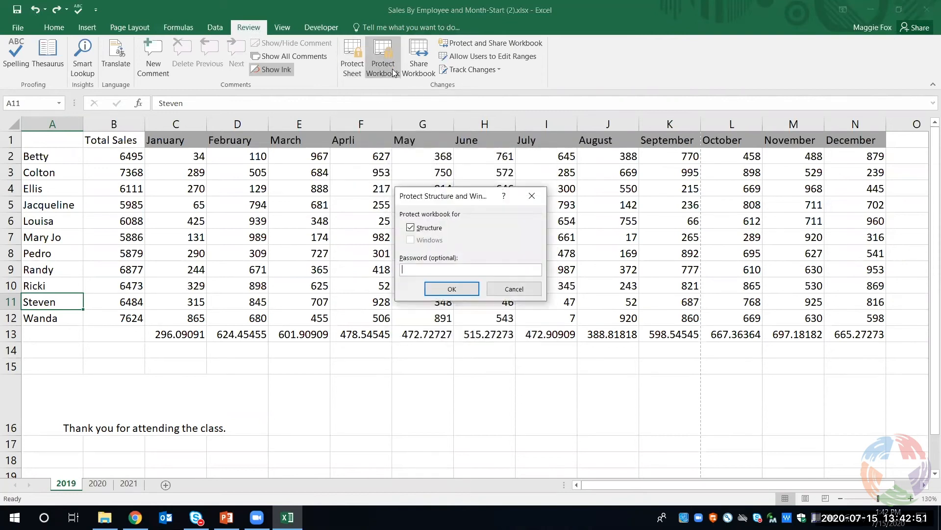
click(514, 289)
Examine the Freeze Panes options and check how the month headings behave while moving through the 2019 sheet
click(283, 28)
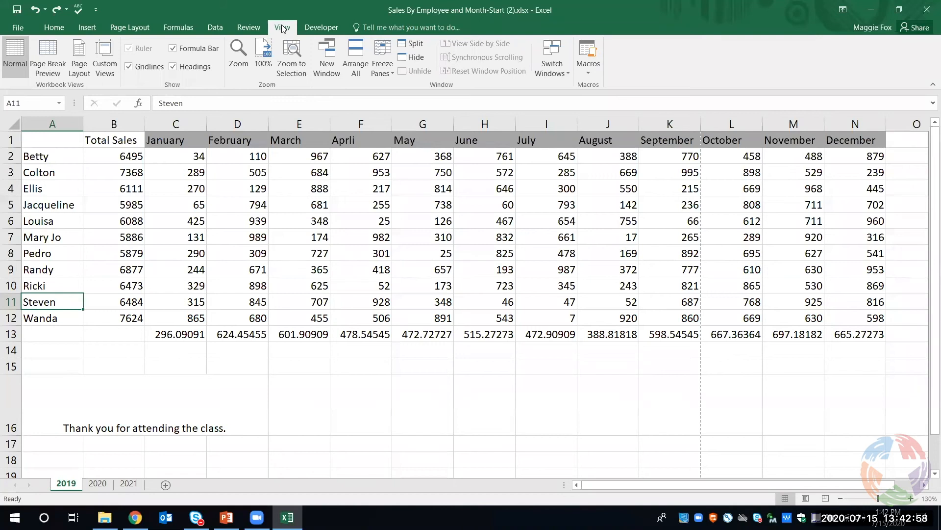
click(387, 74)
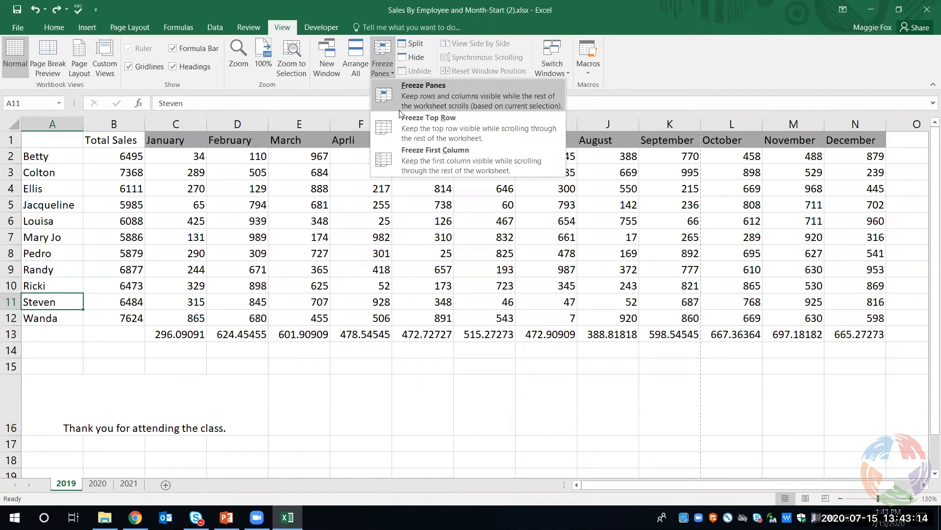
click(157, 267)
scroll(131, 267, down, 6)
scroll(130, 267, up, 1)
scroll(130, 266, down, 3)
scroll(131, 267, up, 6)
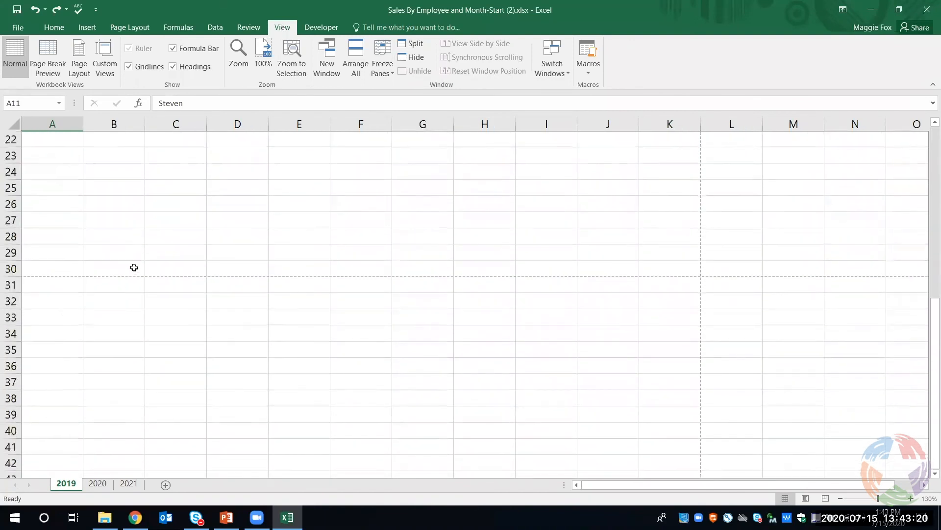
scroll(136, 265, up, 2)
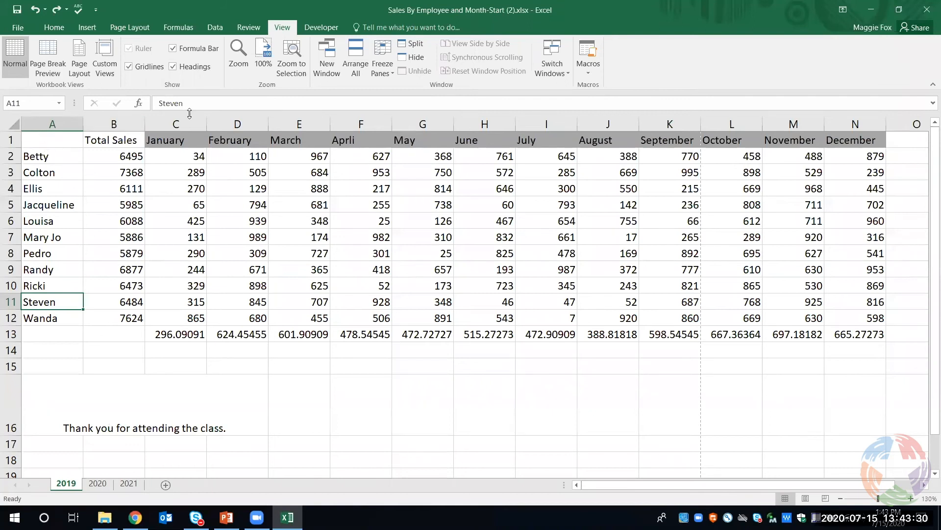
Freeze the top row of the 2019 sheet and check the month headings while moving through the rows
click(379, 74)
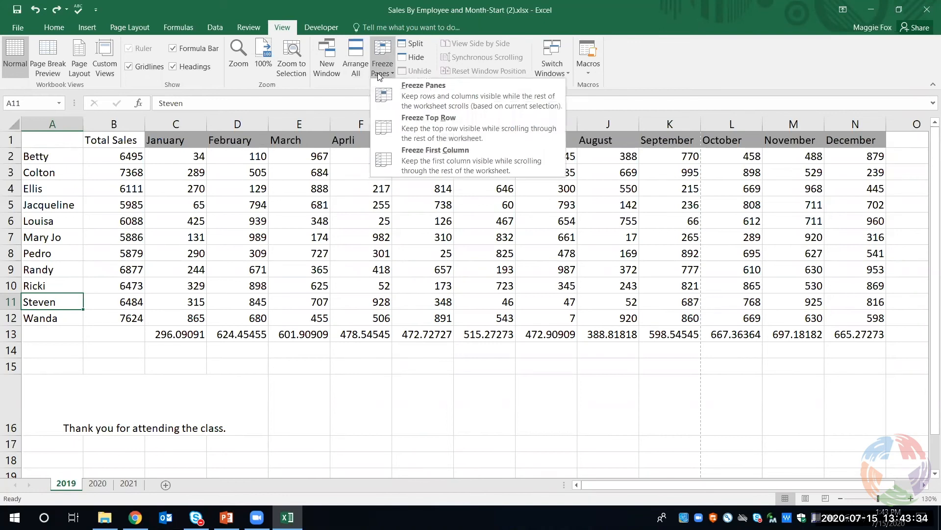
click(399, 129)
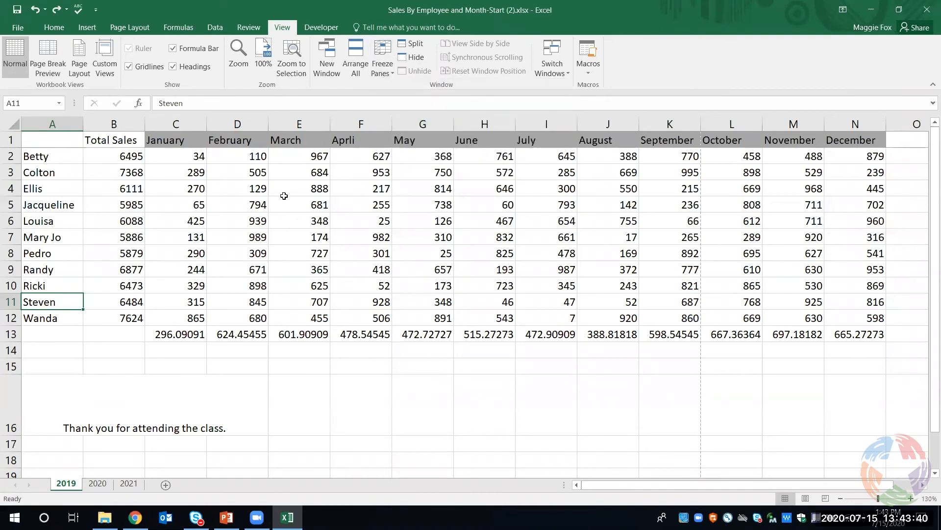
scroll(279, 198, down, 3)
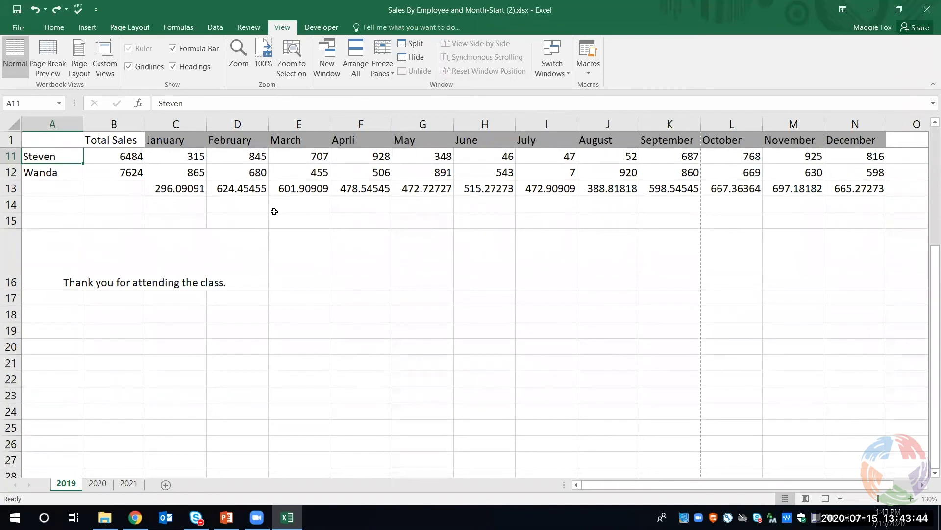
scroll(274, 212, down, 5)
scroll(77, 221, down, 2)
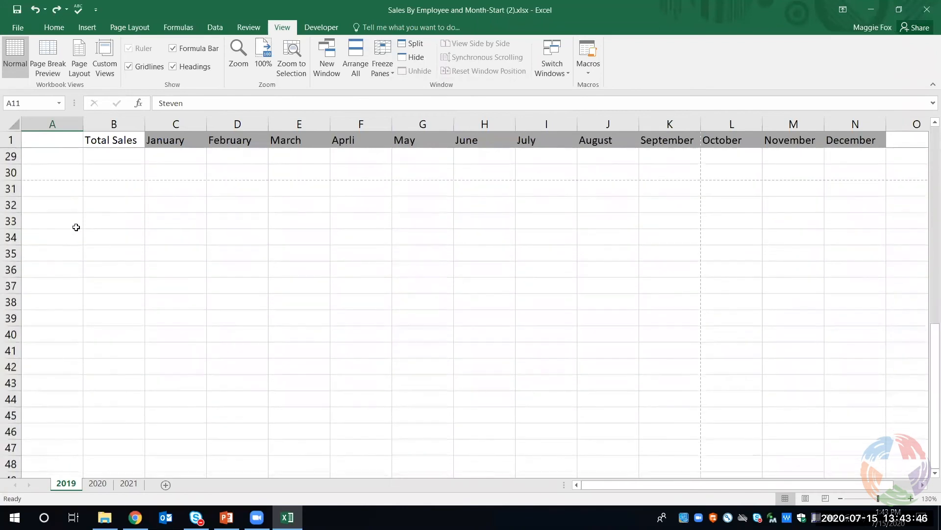
scroll(85, 235, up, 1)
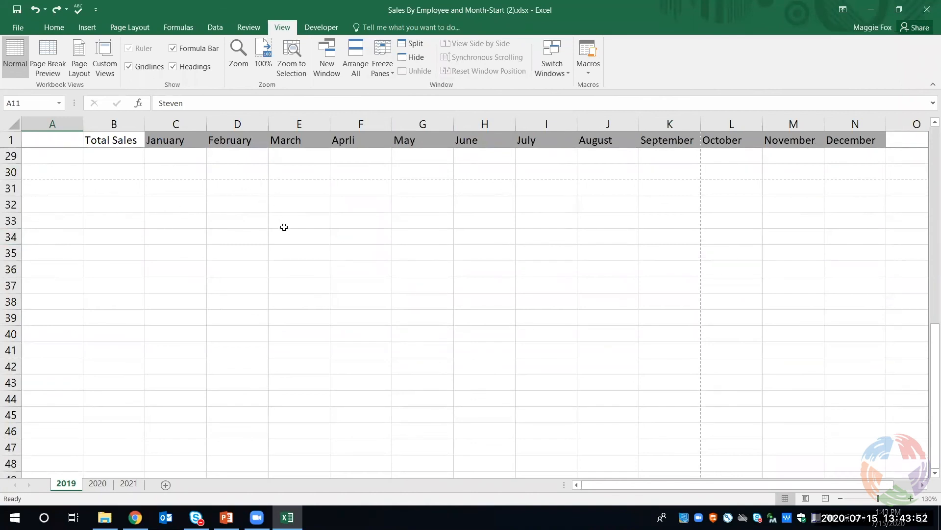
scroll(273, 231, up, 6)
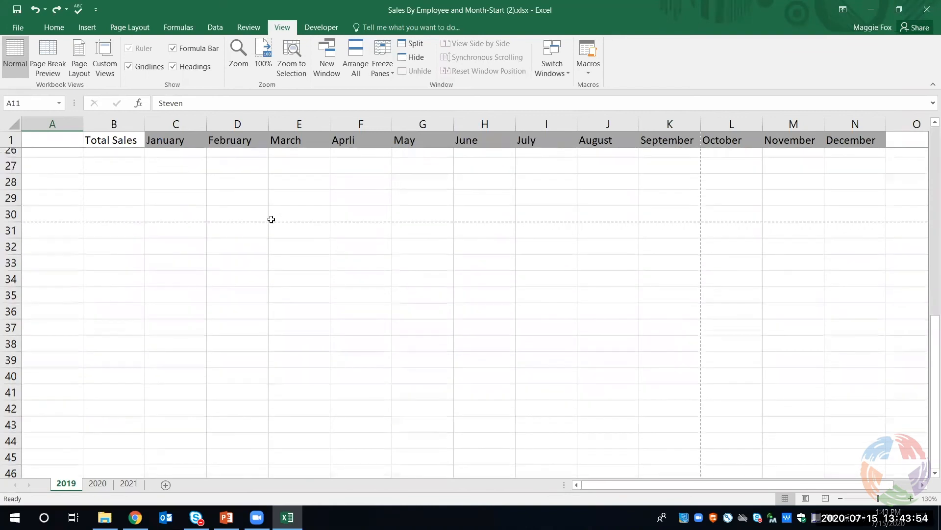
scroll(271, 216, up, 3)
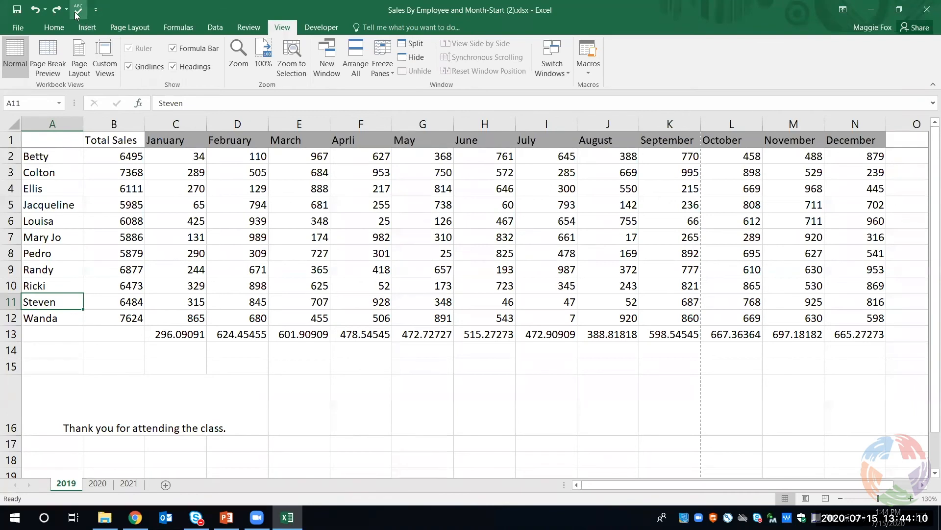
Spell-check the 2019 sheet, continuing from its beginning, and correct the heading Aprli to April
click(95, 10)
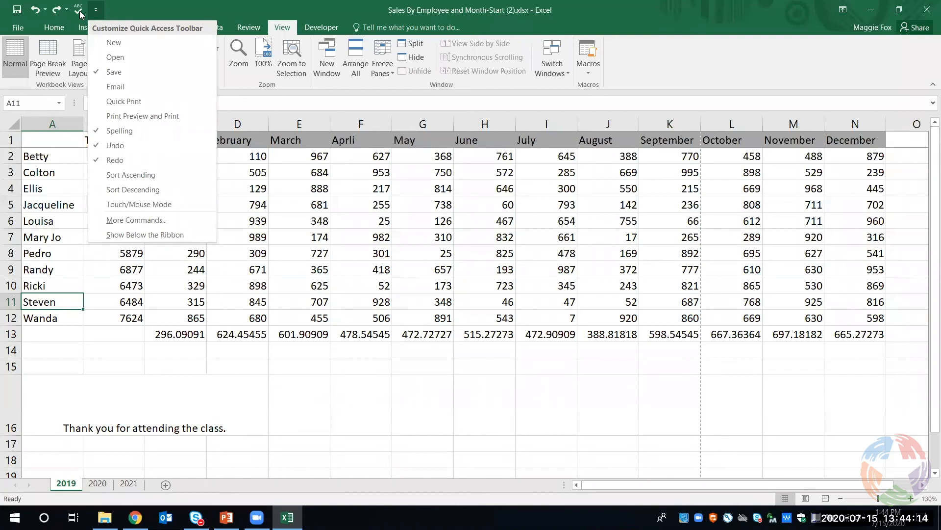
click(79, 11)
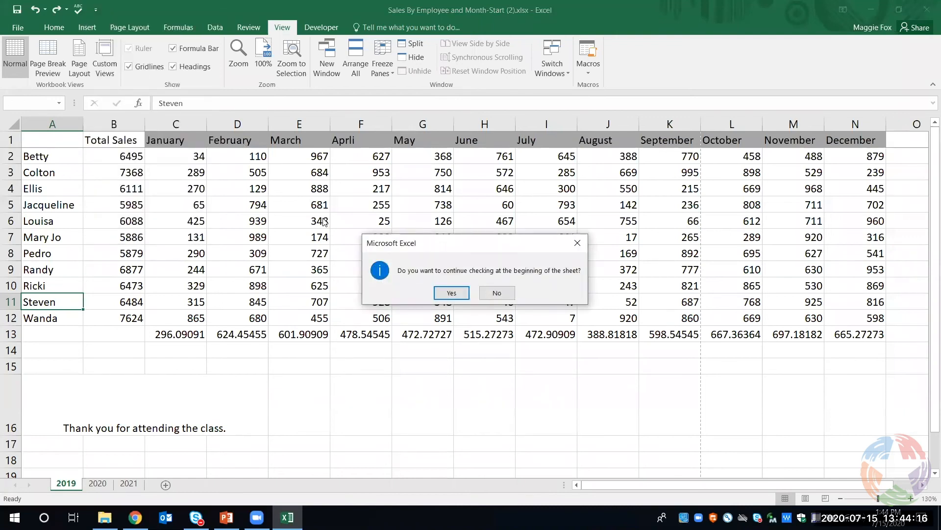
click(451, 294)
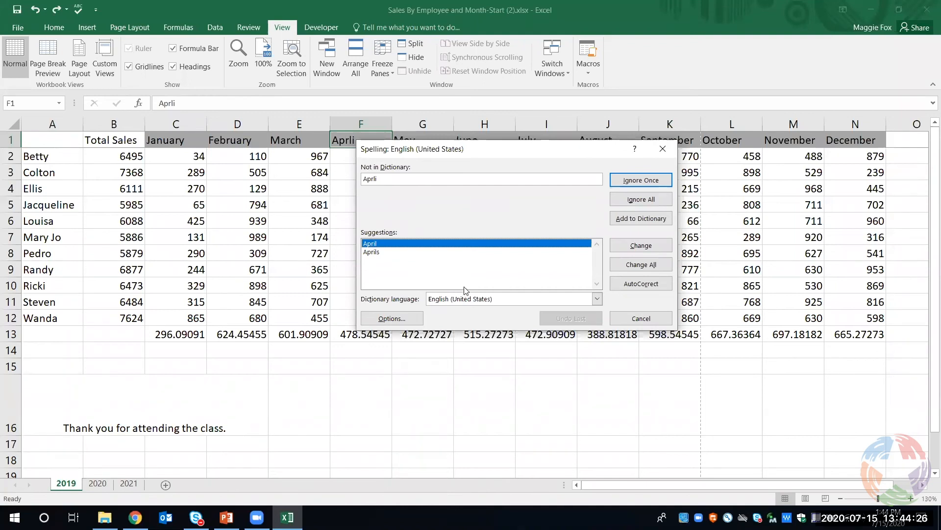
click(645, 246)
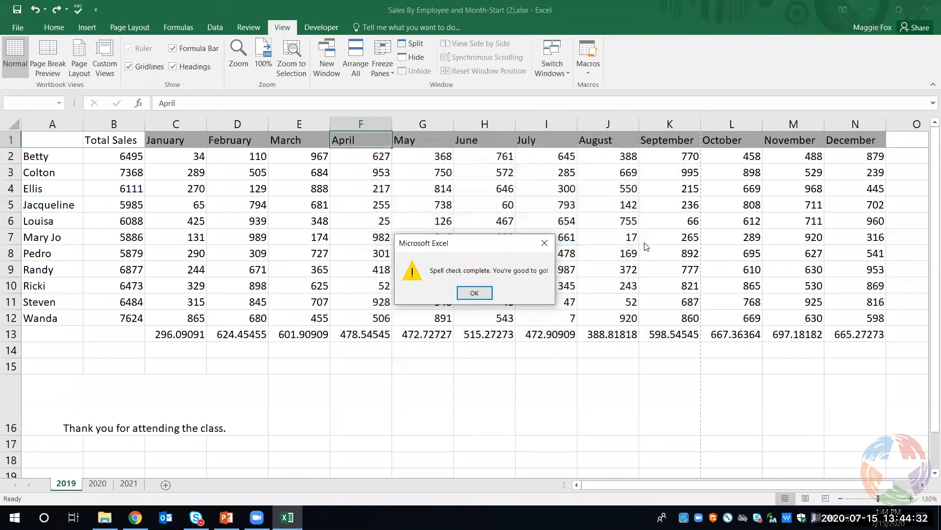
click(483, 296)
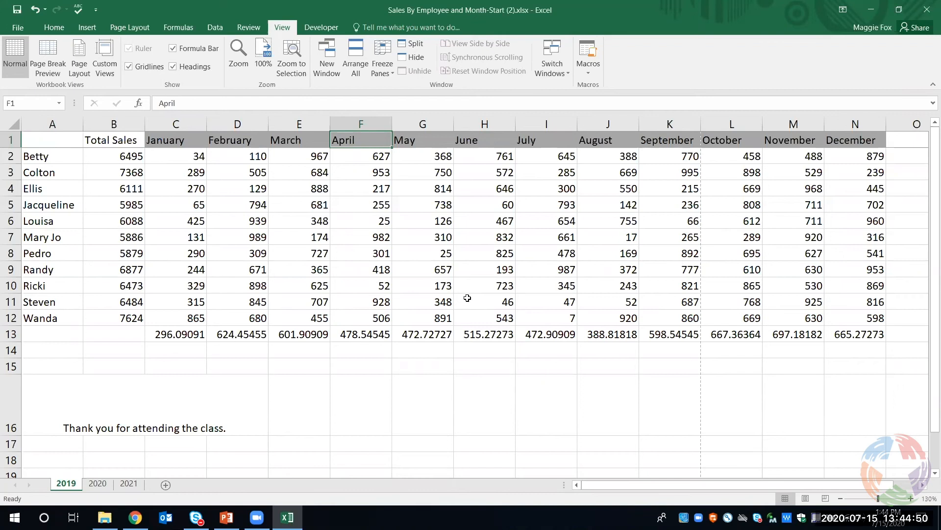
Unfreeze the top row of the 2019 sheet
scroll(318, 380, down, 1)
scroll(319, 381, up, 1)
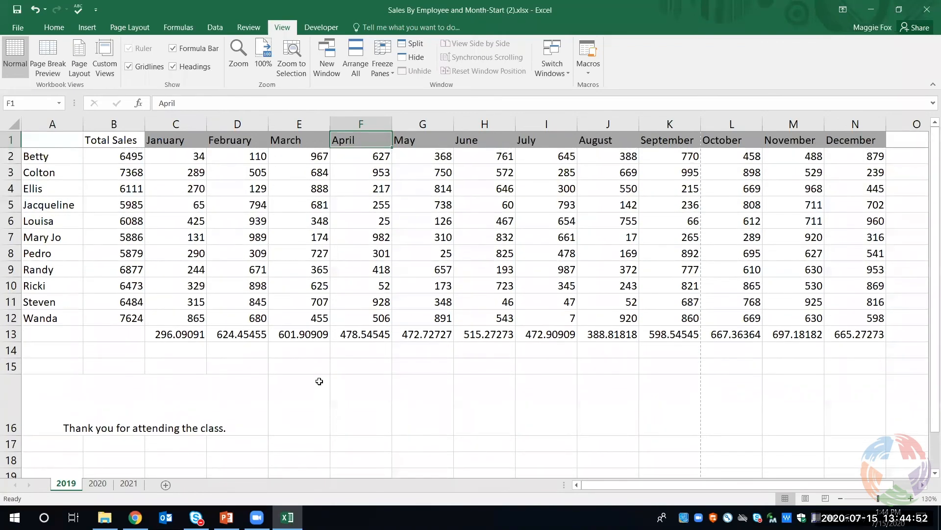
click(381, 73)
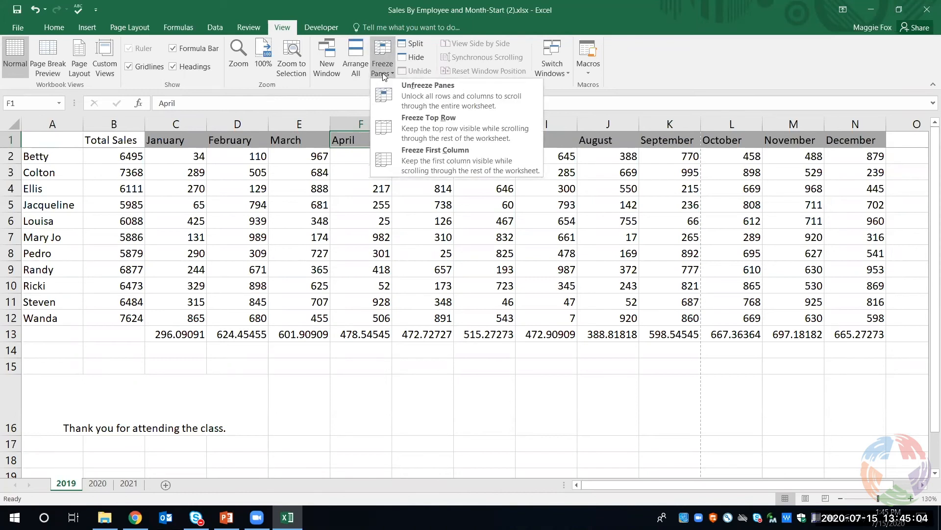
click(405, 96)
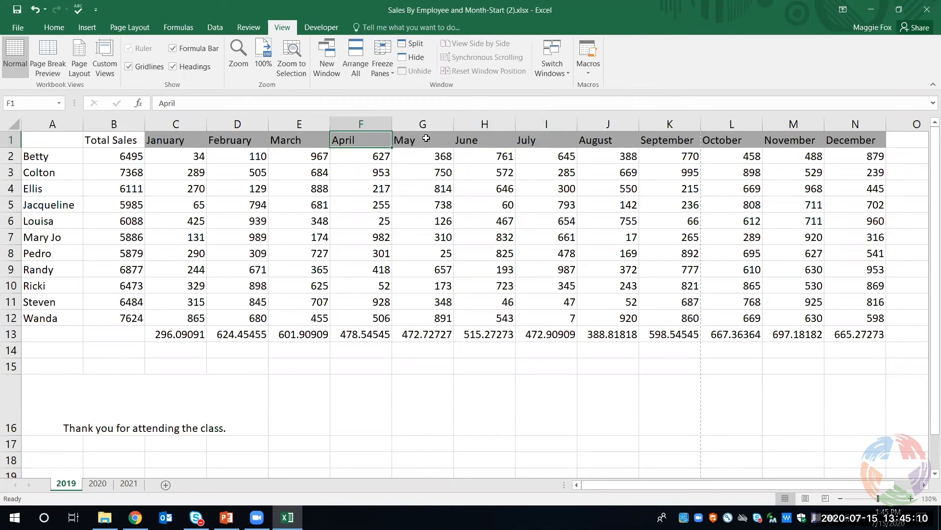
Freeze the columns before April using cell F1 as the split point, and unfreeze the panes again
click(376, 74)
click(407, 92)
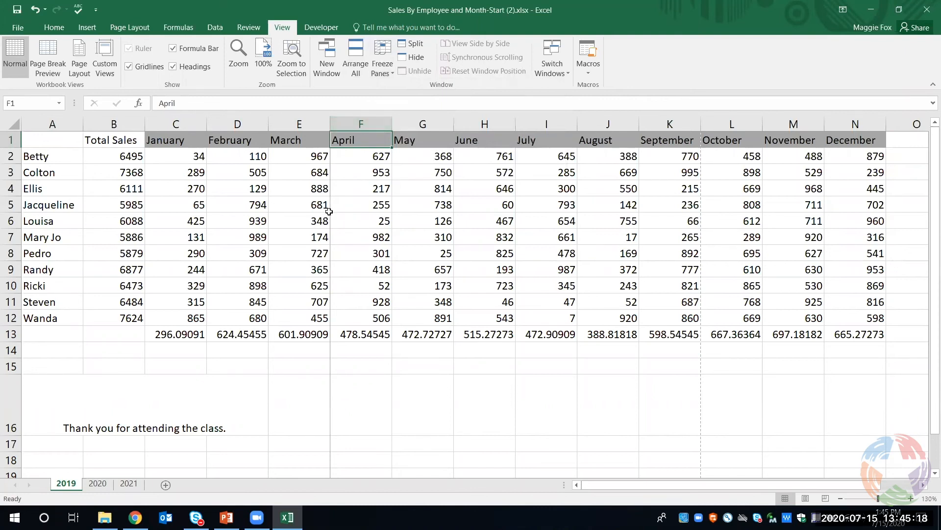
drag(628, 485, 577, 485)
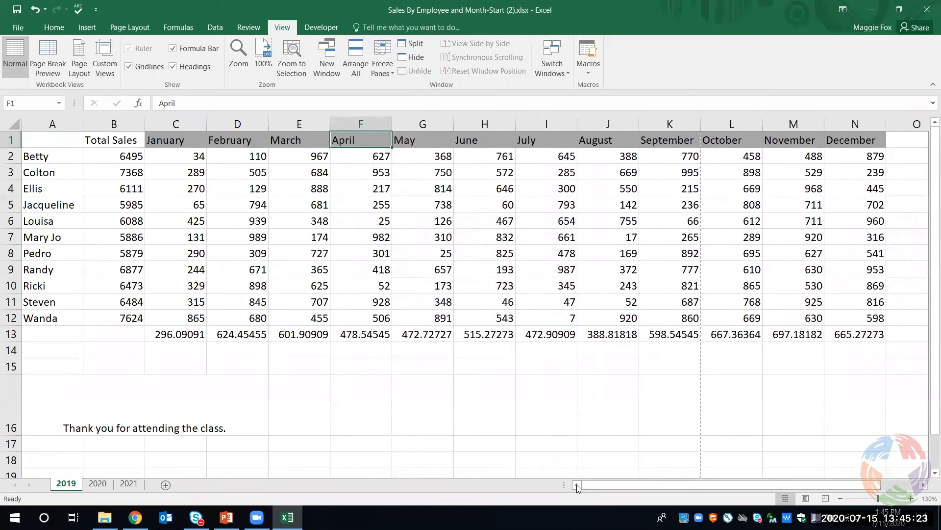
click(386, 77)
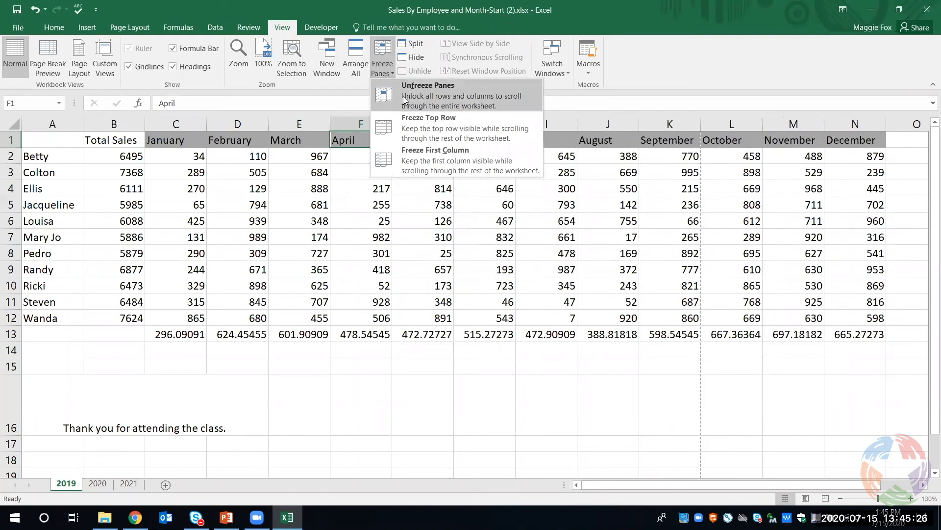
click(403, 96)
Freeze the rows above and the columns before cell F4 on the 2019 sheet, and check them while moving through the rows
click(384, 71)
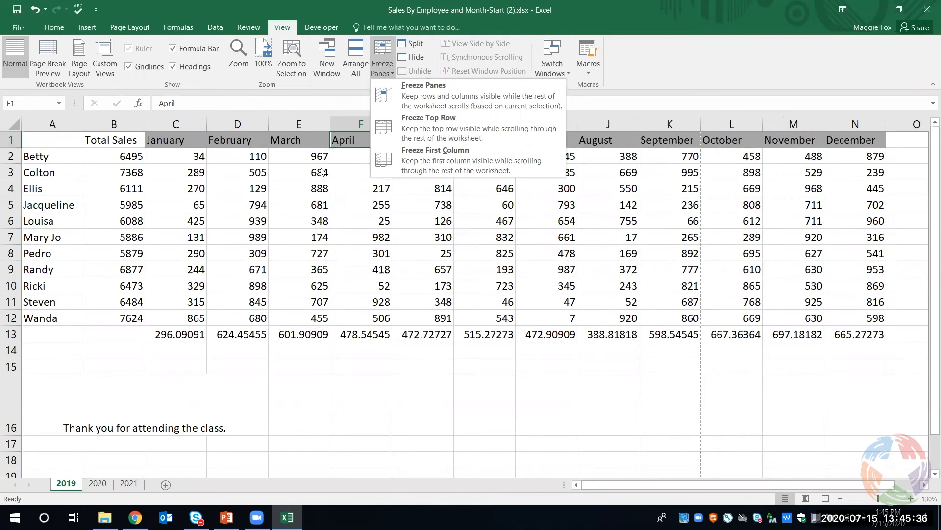
click(351, 172)
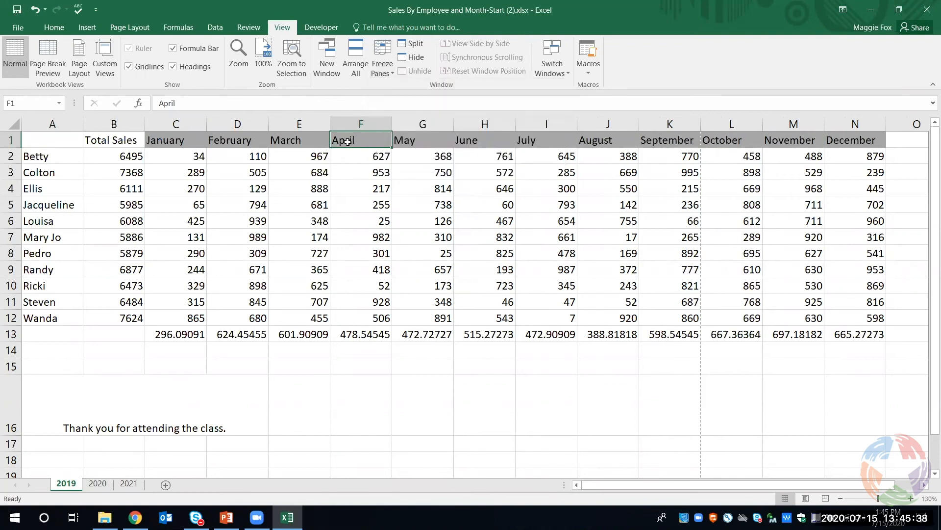
click(359, 191)
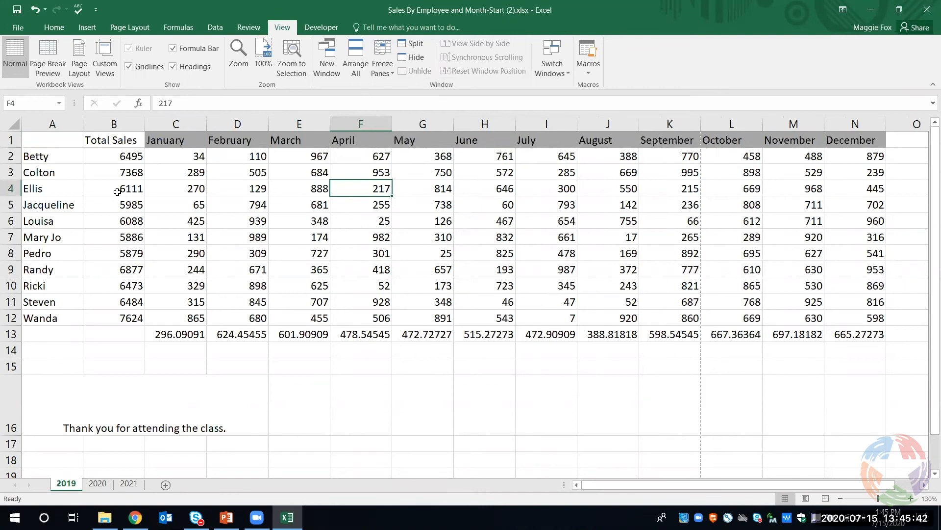
click(383, 72)
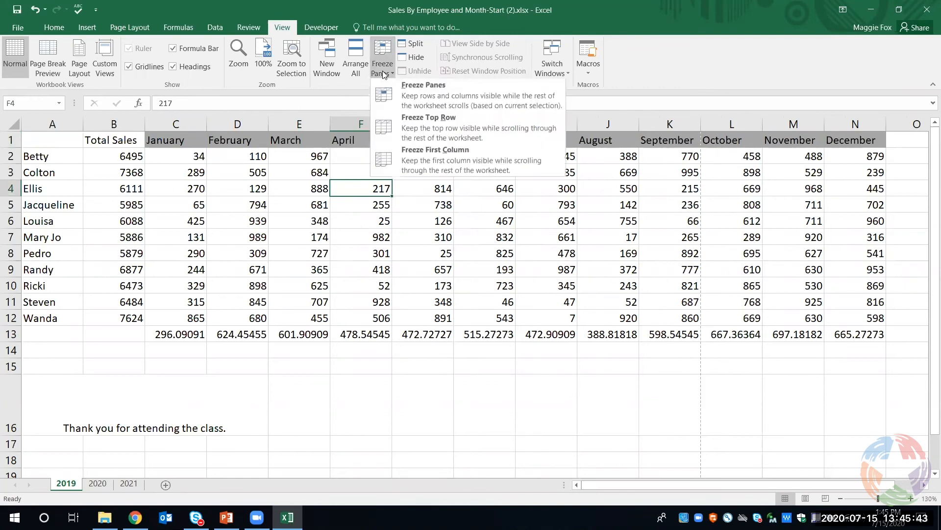
click(403, 93)
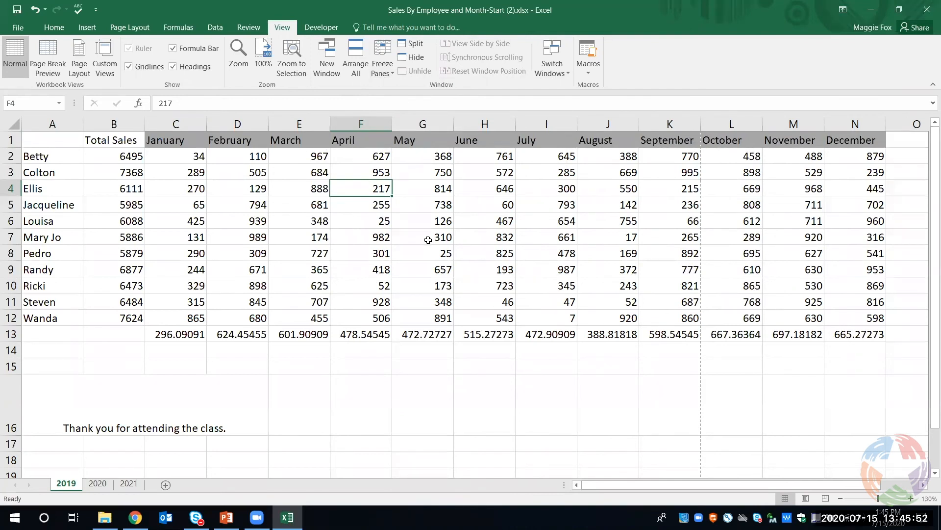
scroll(428, 239, down, 1)
scroll(428, 241, up, 1)
scroll(428, 241, down, 1)
scroll(363, 175, up, 1)
scroll(640, 270, down, 1)
scroll(638, 271, down, 2)
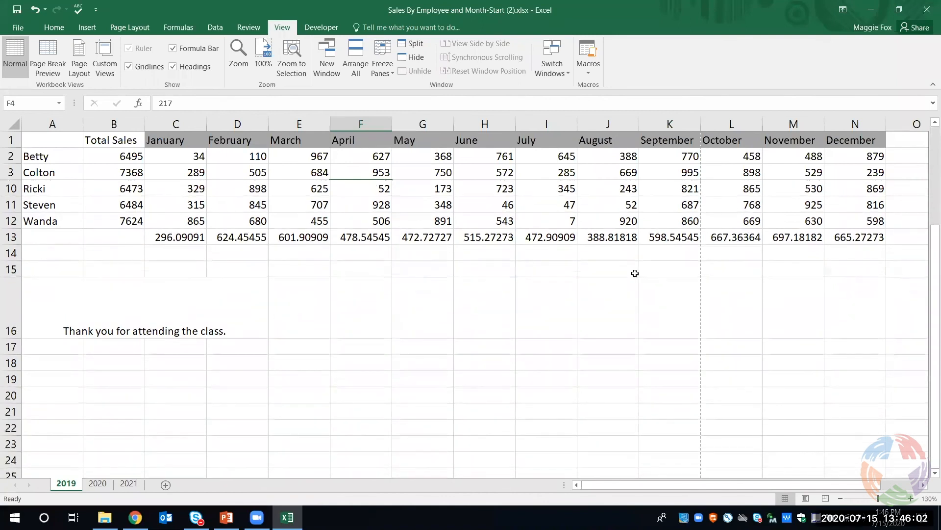
scroll(633, 274, up, 3)
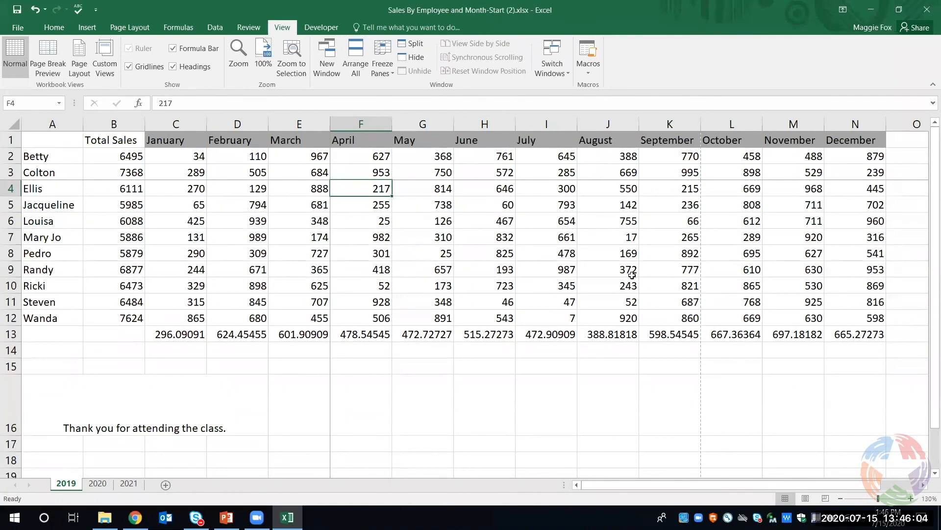
Unfreeze the panes split at F4, and freeze only the top row of the 2019 sheet, checking it against the rows below
click(381, 73)
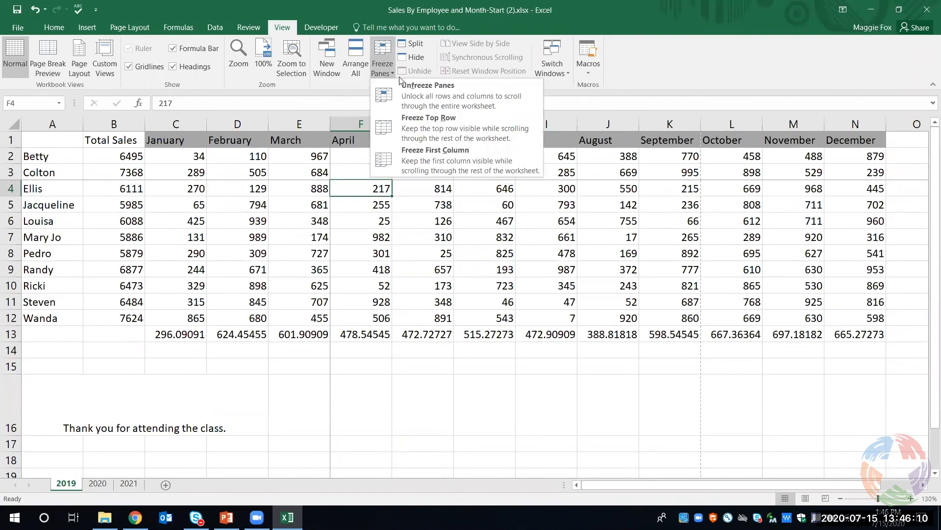
click(406, 97)
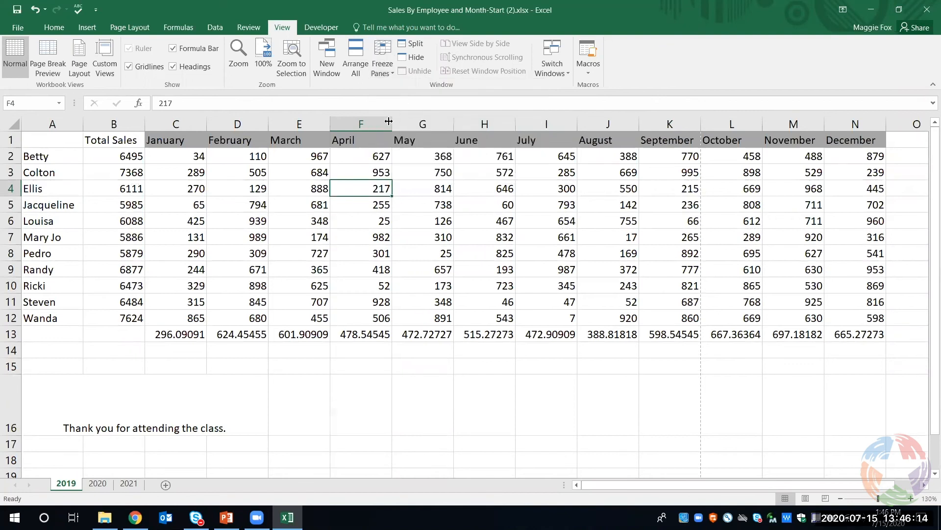
click(387, 72)
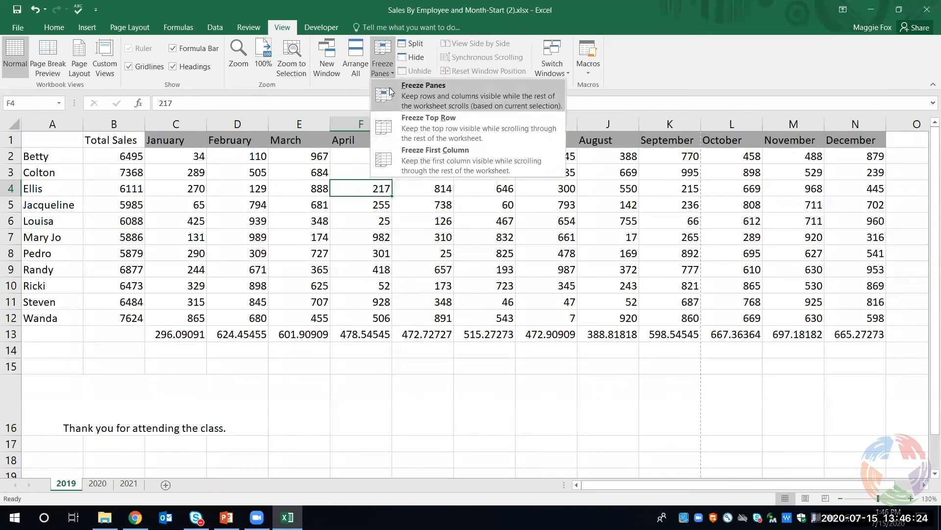
click(407, 124)
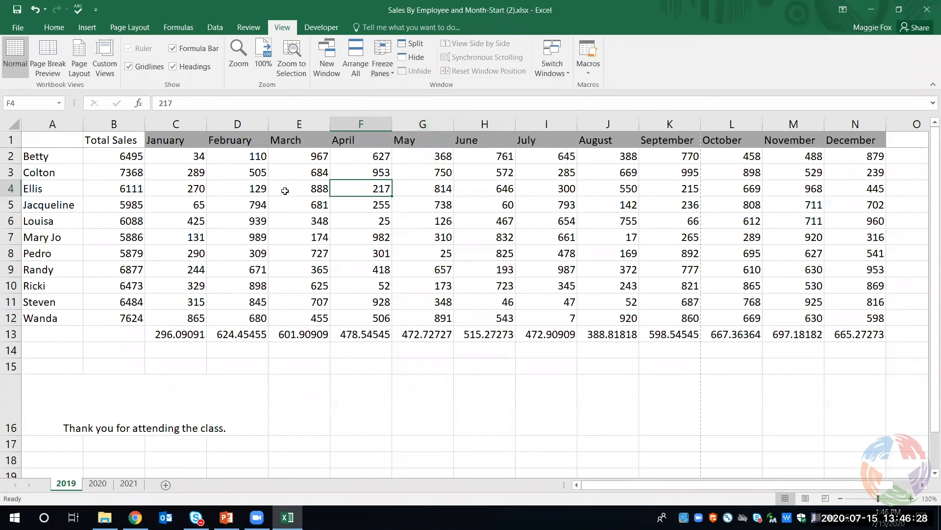
scroll(285, 192, down, 2)
scroll(285, 193, down, 2)
scroll(285, 193, up, 3)
Freeze the first column of the 2019 sheet, check the employee names while moving across the months, and unfreeze the panes
click(378, 72)
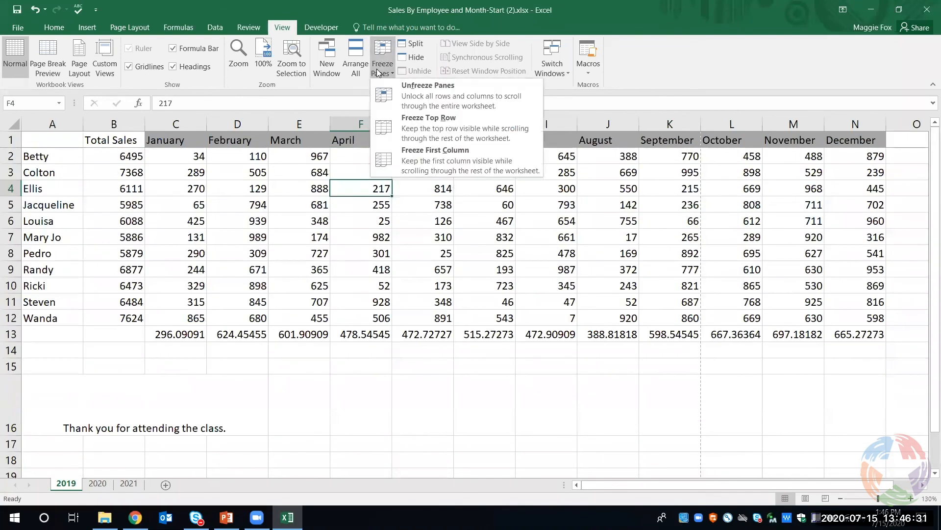
click(424, 154)
scroll(405, 237, down, 1)
scroll(404, 237, up, 1)
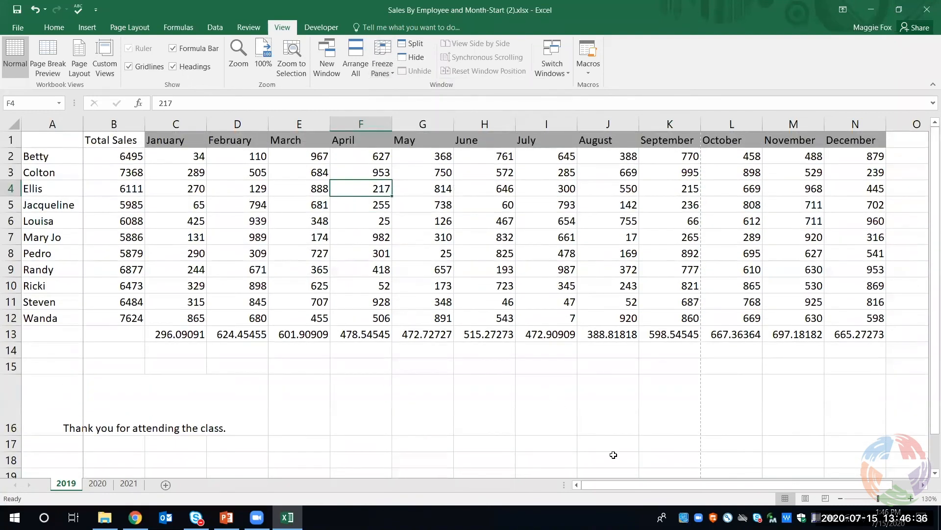
drag(639, 487, 689, 487)
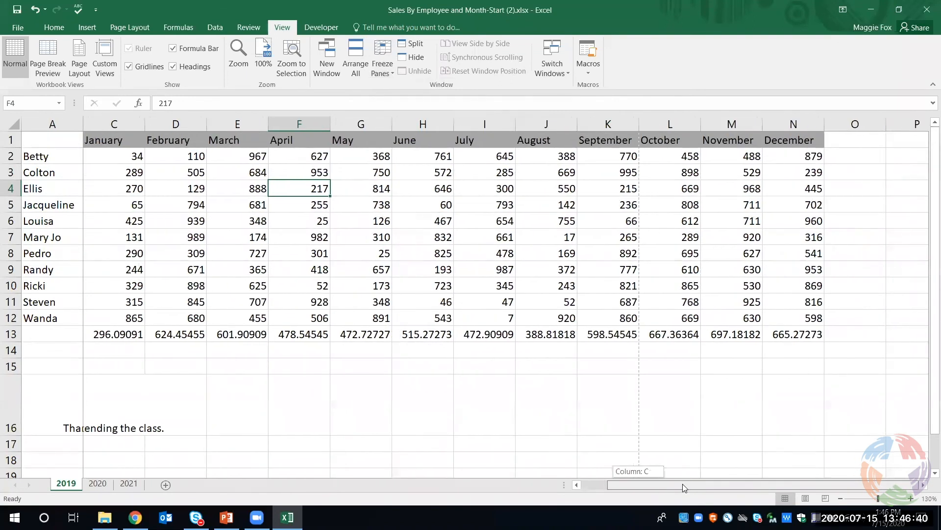
drag(682, 483, 550, 481)
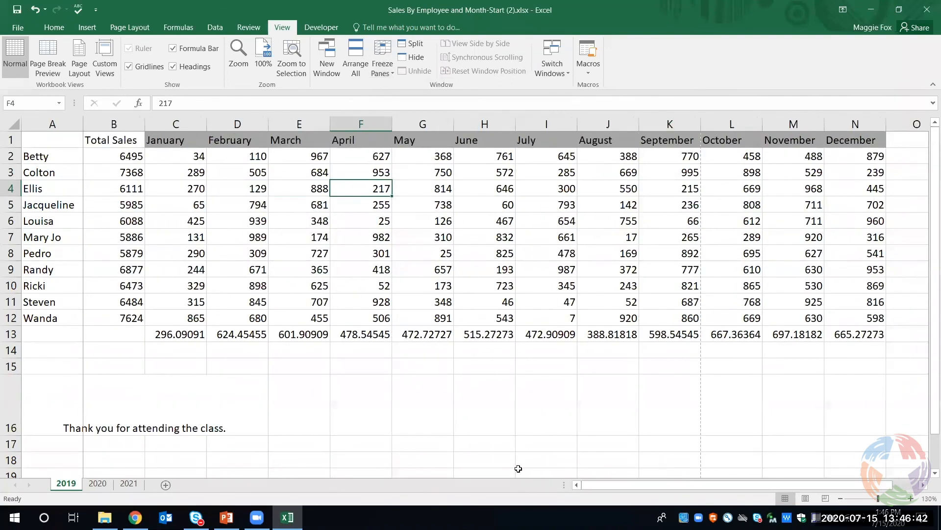
click(383, 62)
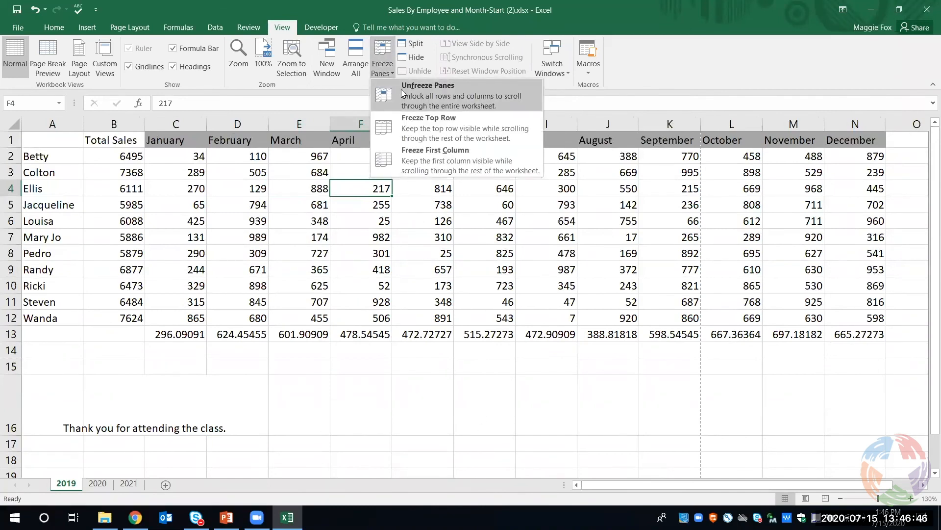
click(401, 90)
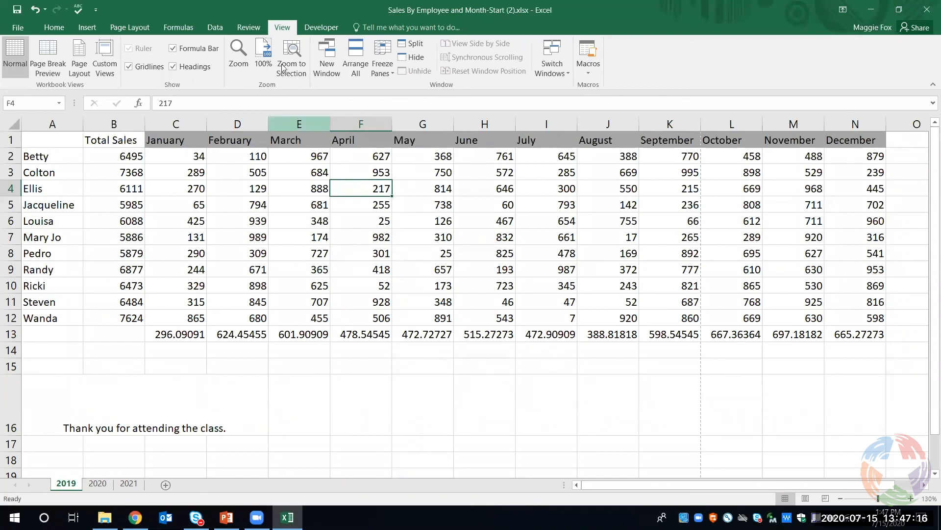
Spell-check the 2019 sheet again from cell F4, continuing from its beginning
click(255, 29)
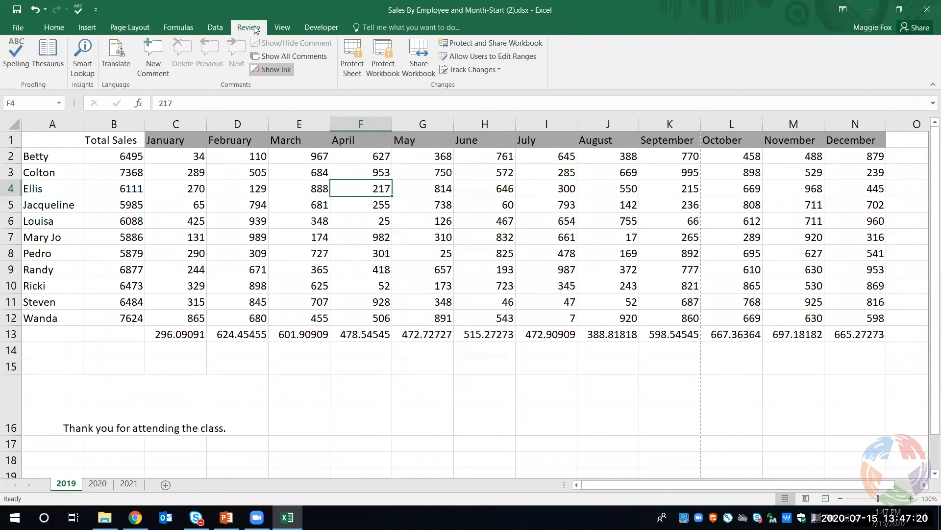
click(14, 64)
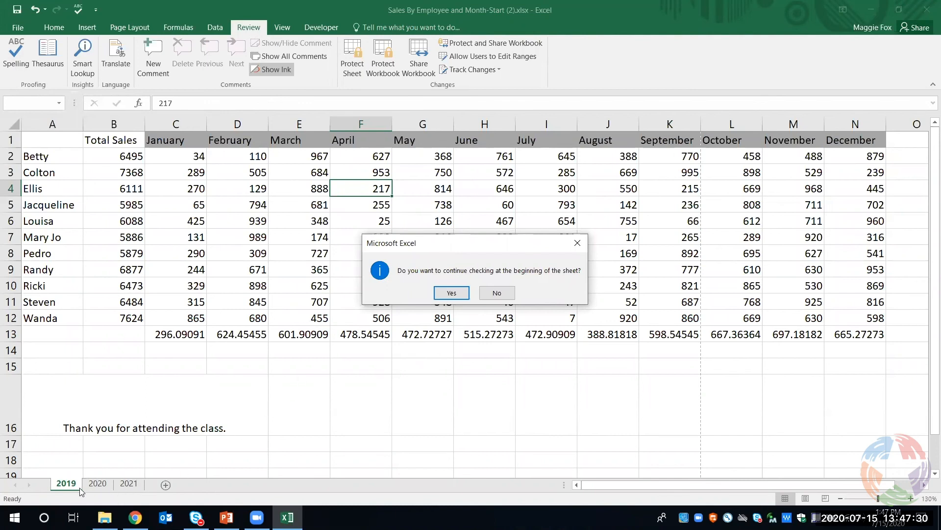
click(441, 296)
click(475, 294)
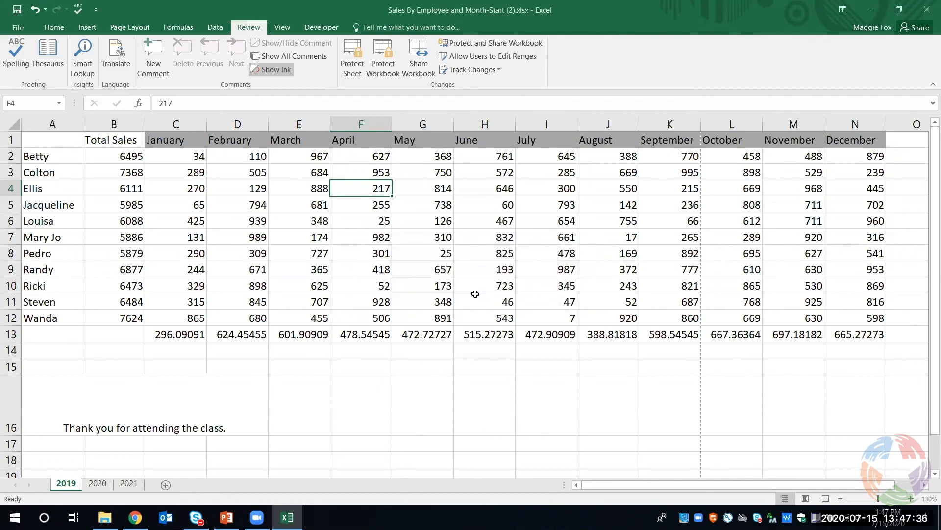
View the 2020 sheet, and spell-check the 2021 sheet from cell H16 without continuing from its beginning
click(97, 484)
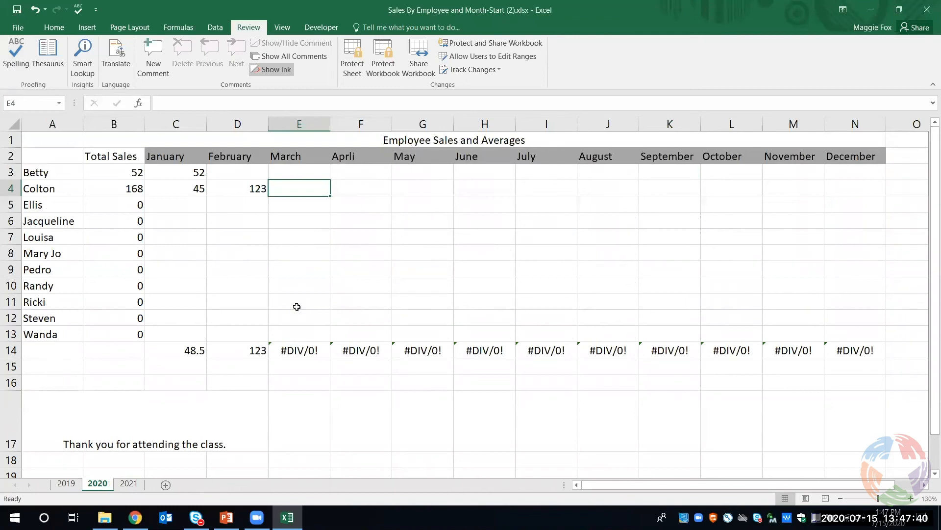
click(132, 486)
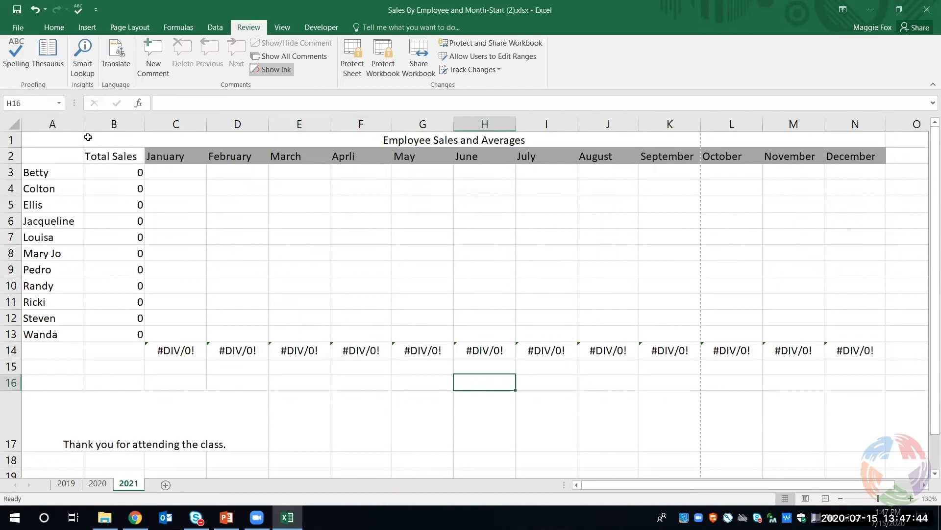
click(15, 48)
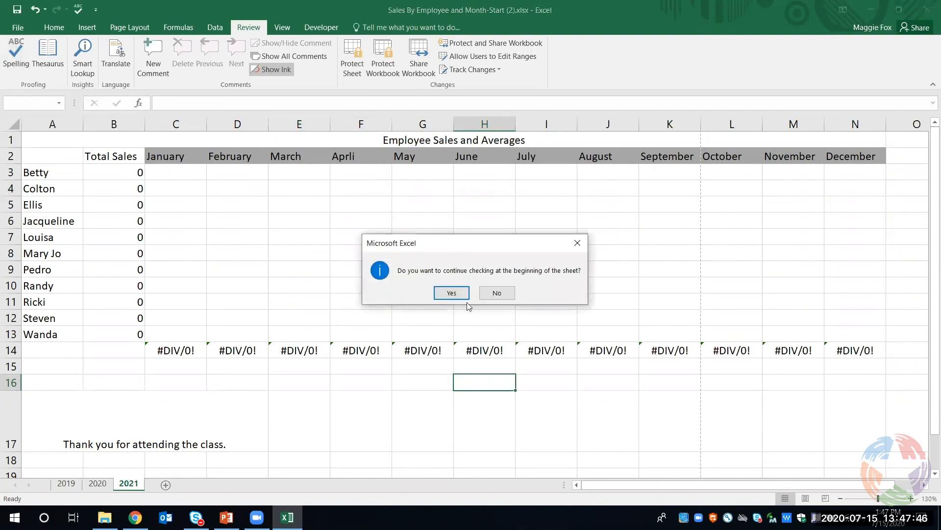
click(504, 295)
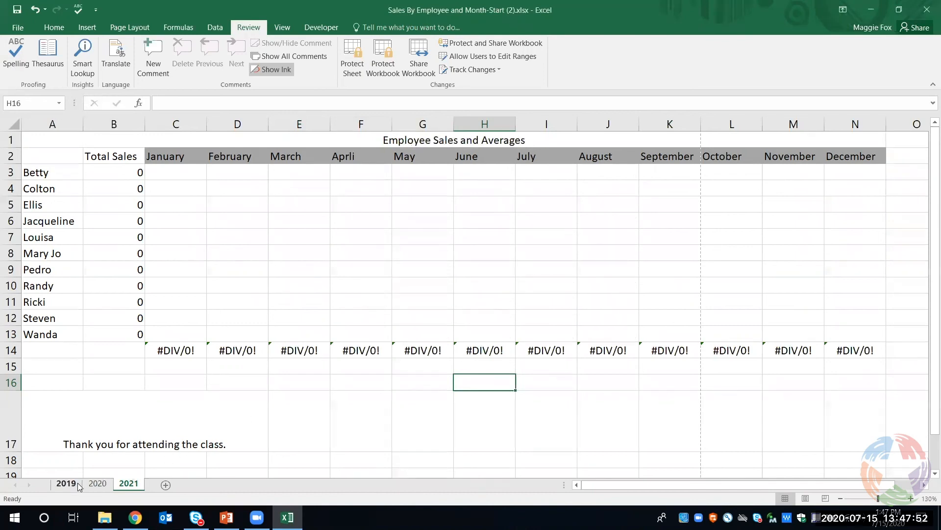
Format the January average in cell C13 of the 2019 sheet as Number with 2 decimal places
click(66, 483)
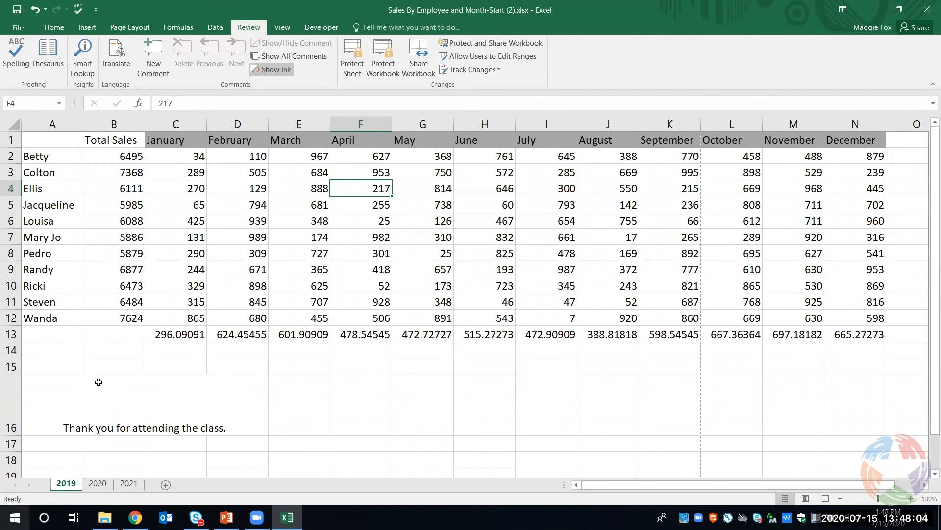
click(191, 336)
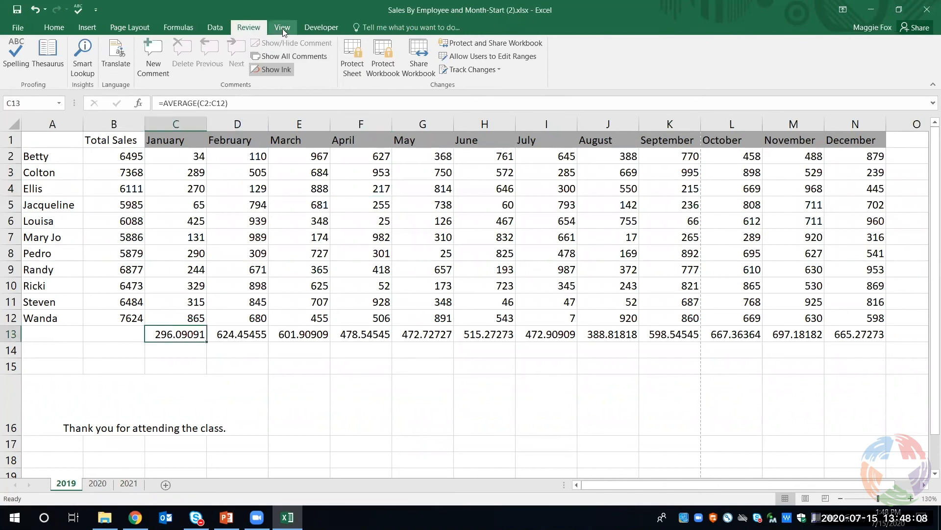
click(191, 27)
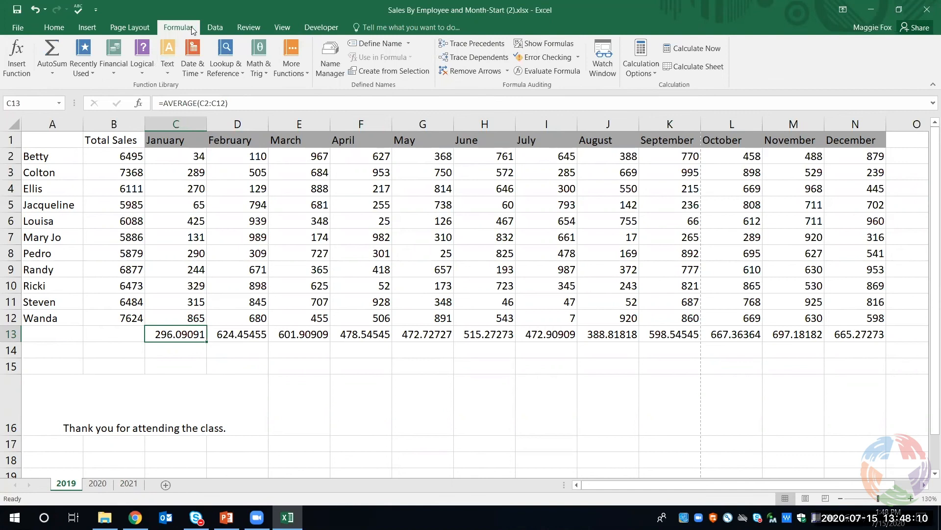
click(58, 74)
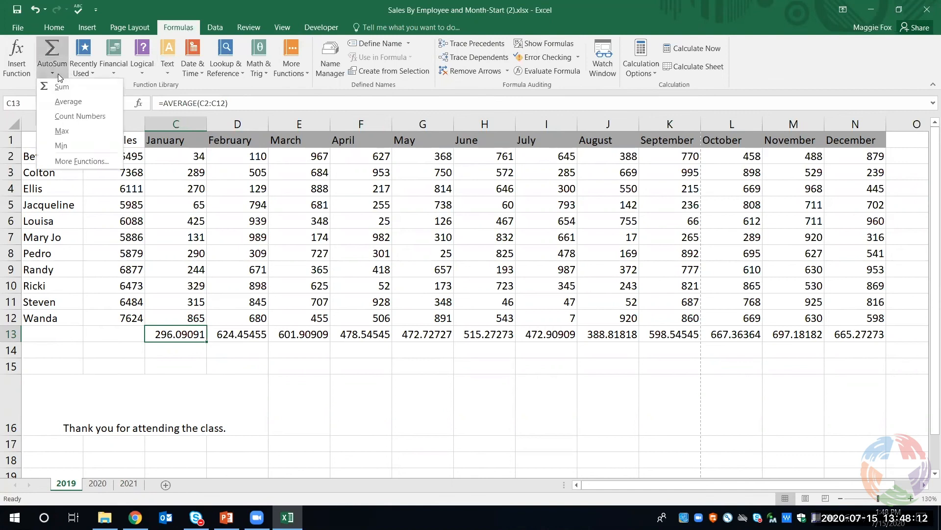
click(68, 27)
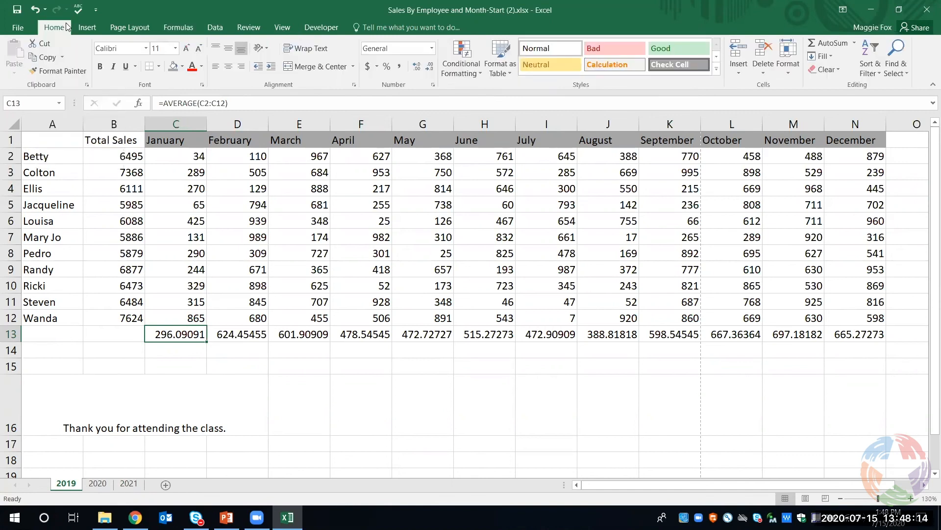
click(432, 48)
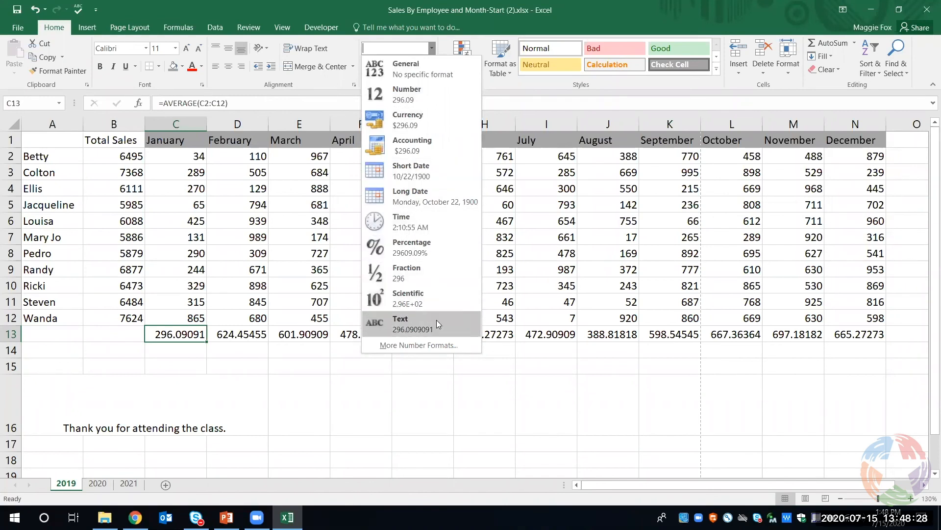
click(430, 345)
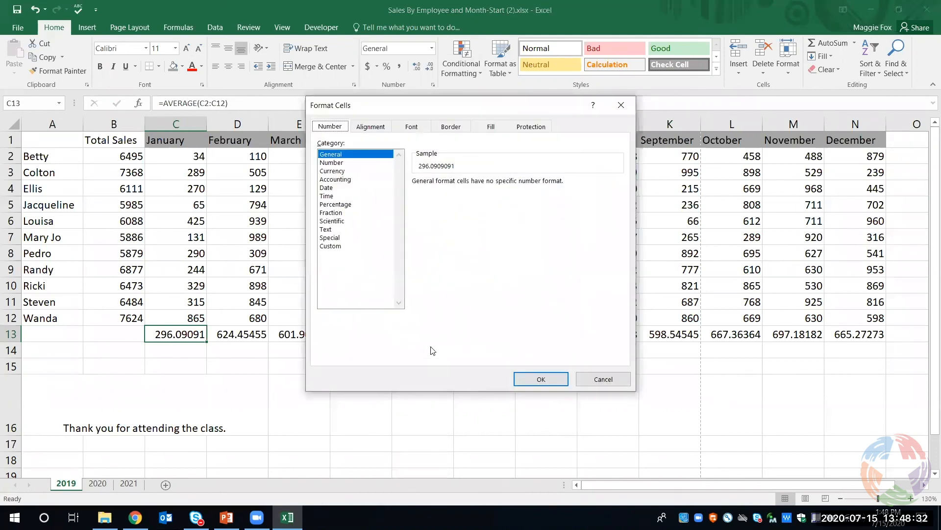
click(362, 164)
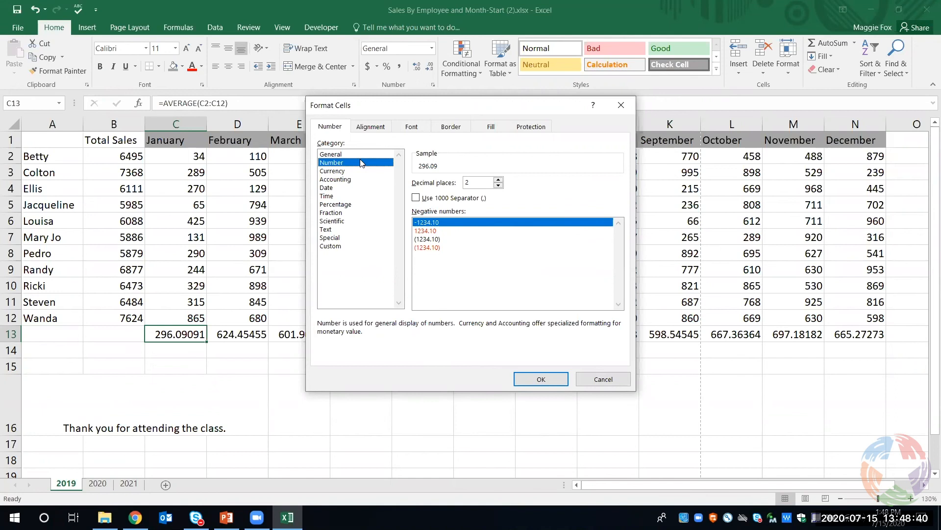
click(535, 377)
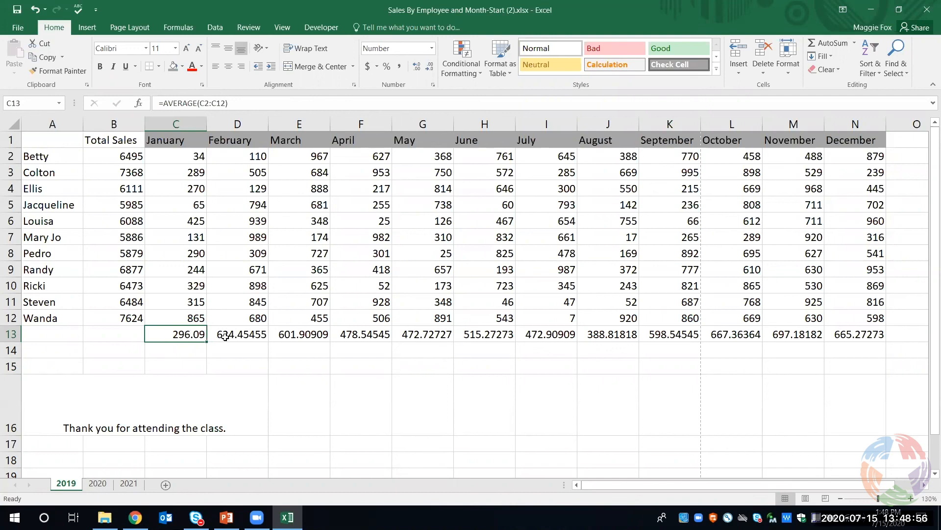
Format the February to December averages in cells D13:N13 of the 2019 sheet as Number with 2 decimal places
drag(231, 337, 845, 330)
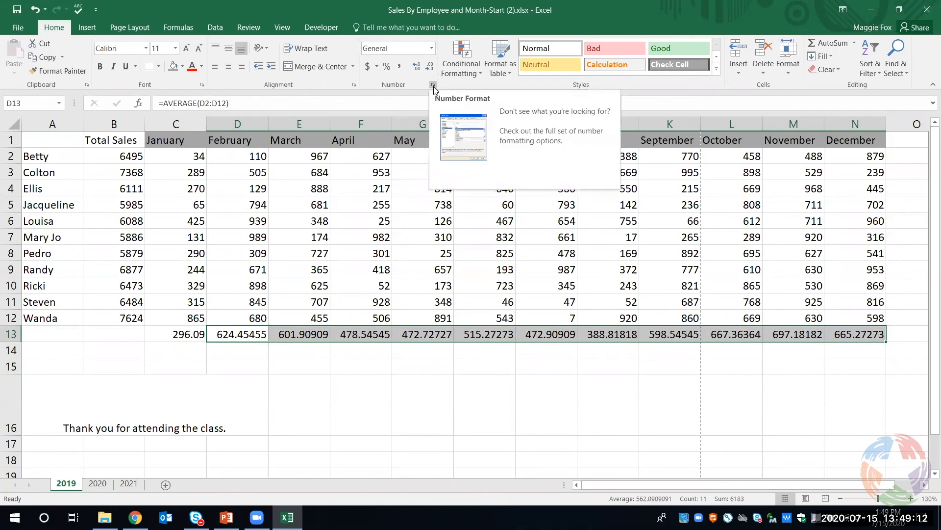
click(431, 50)
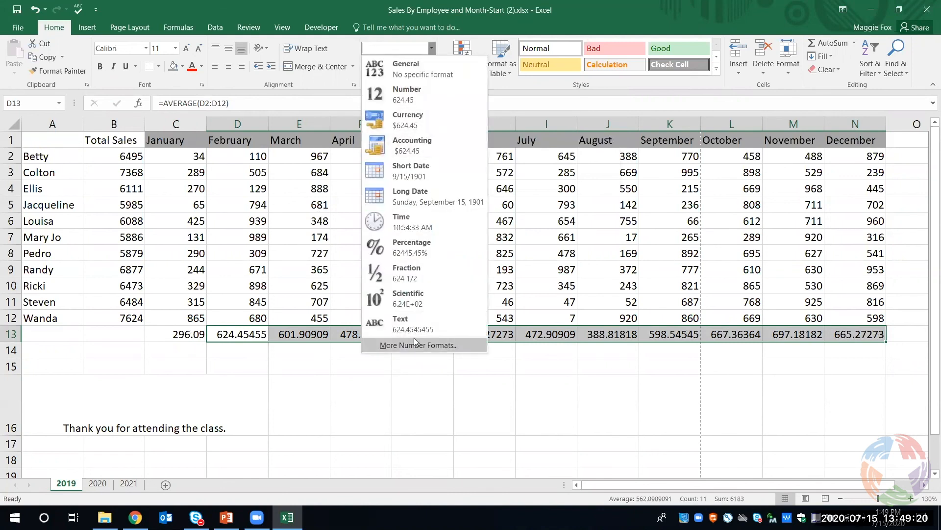
click(441, 346)
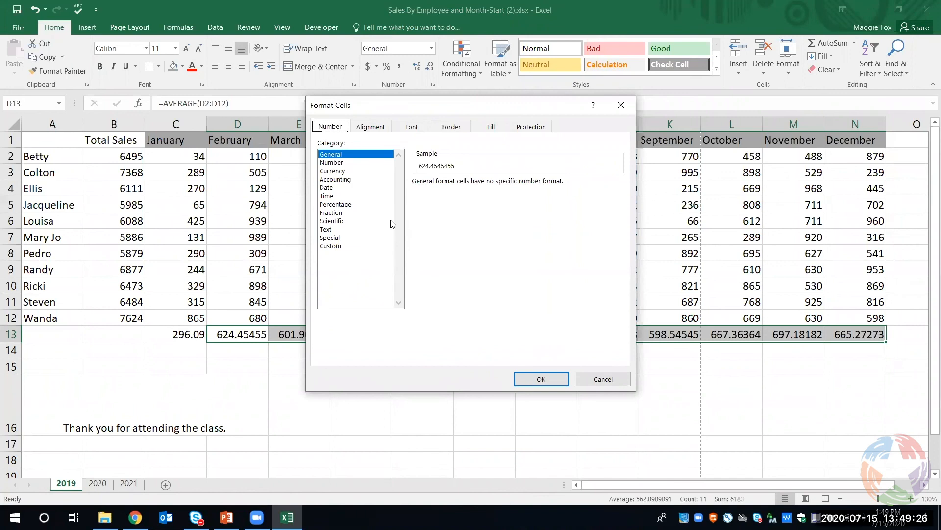
click(360, 163)
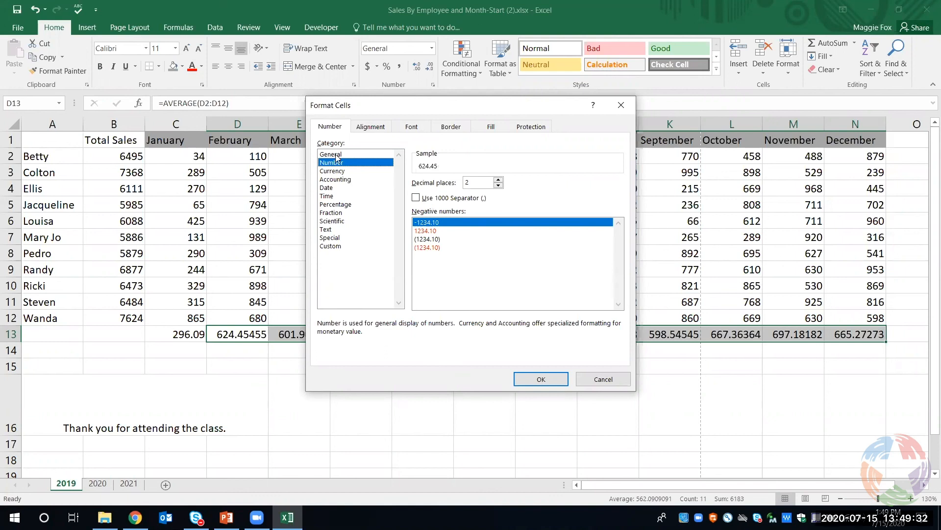
click(337, 155)
click(338, 163)
click(521, 380)
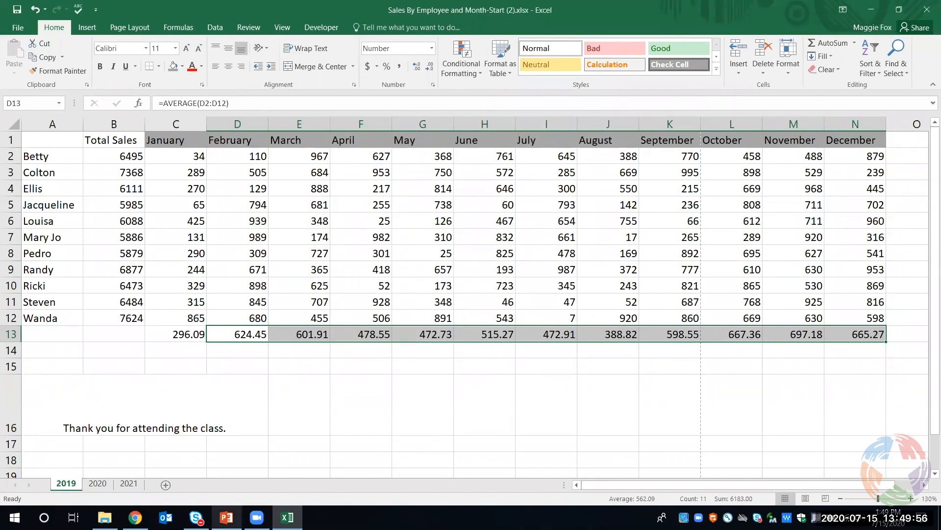
Switch to Chrome and open the Research & Learn page from the Learn section of the Plano library website
mouse_move(135, 516)
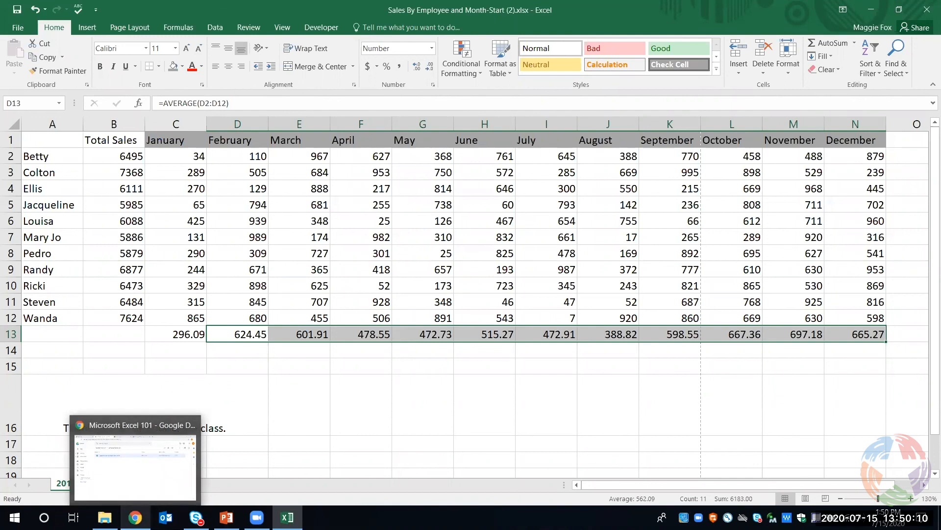
click(135, 517)
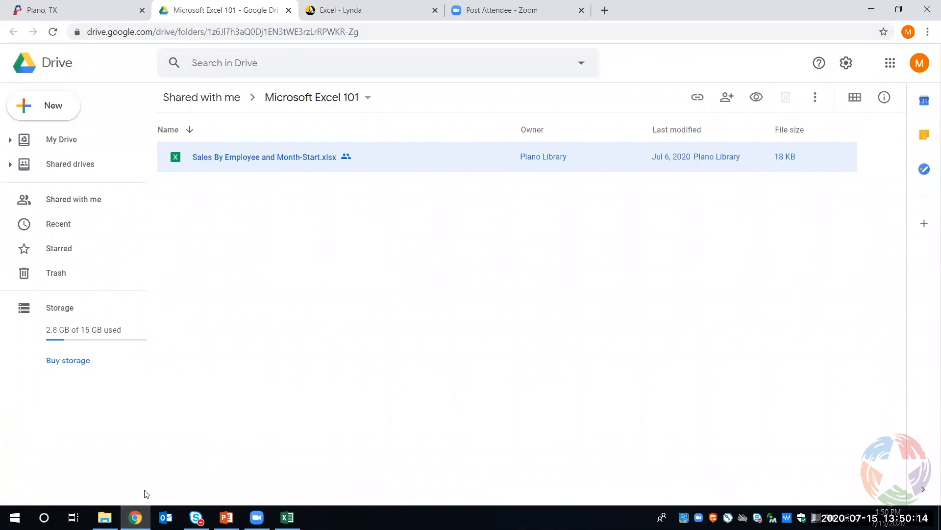
click(62, 11)
scroll(380, 126, up, 3)
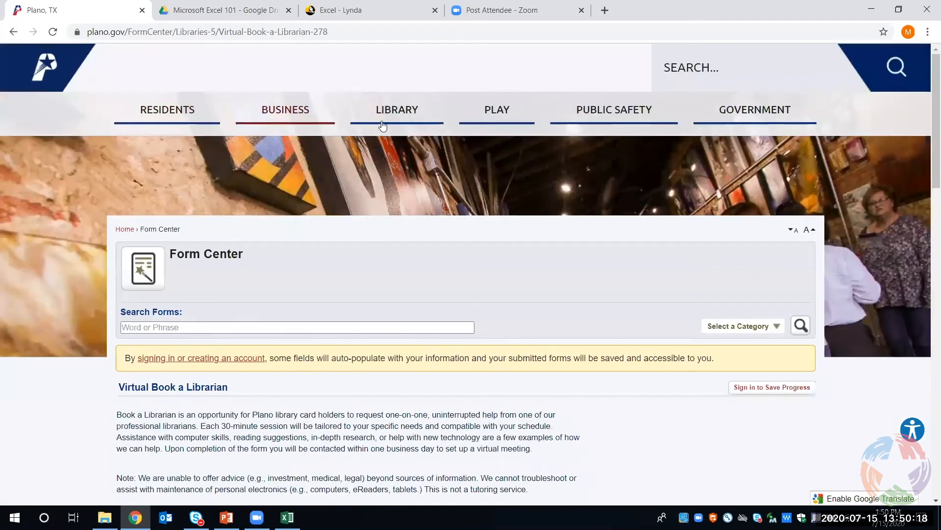
click(406, 110)
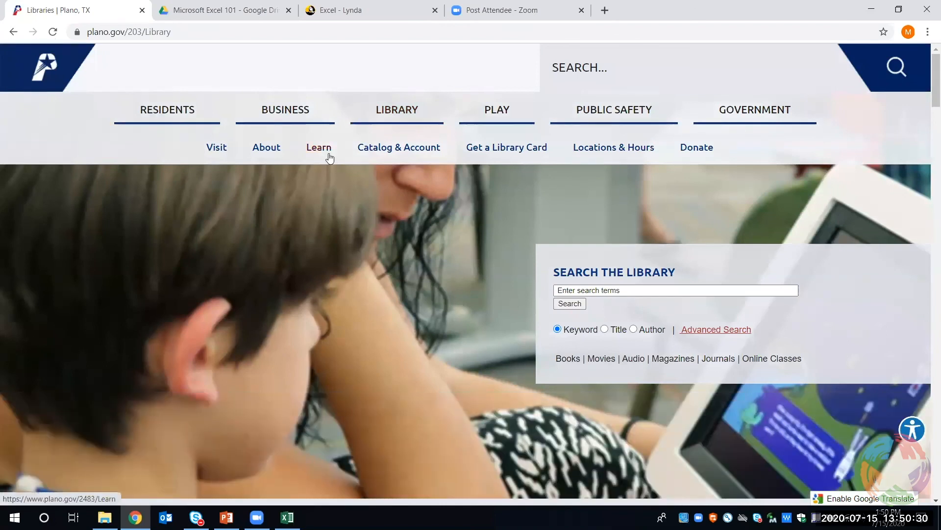
click(329, 156)
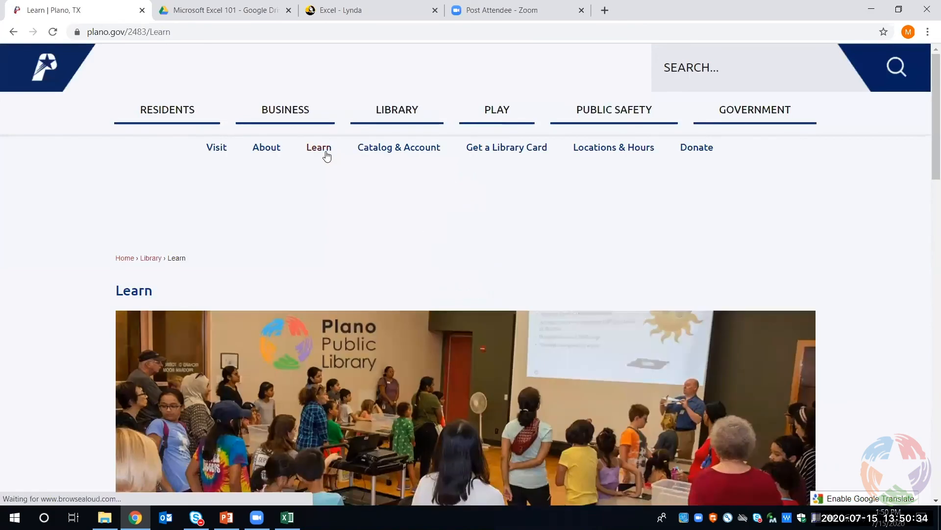
scroll(309, 204, down, 5)
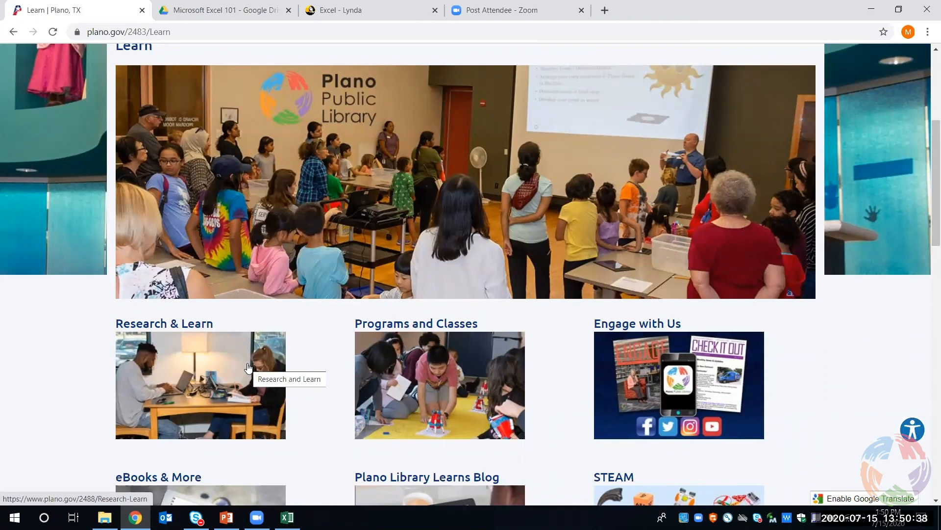
click(248, 368)
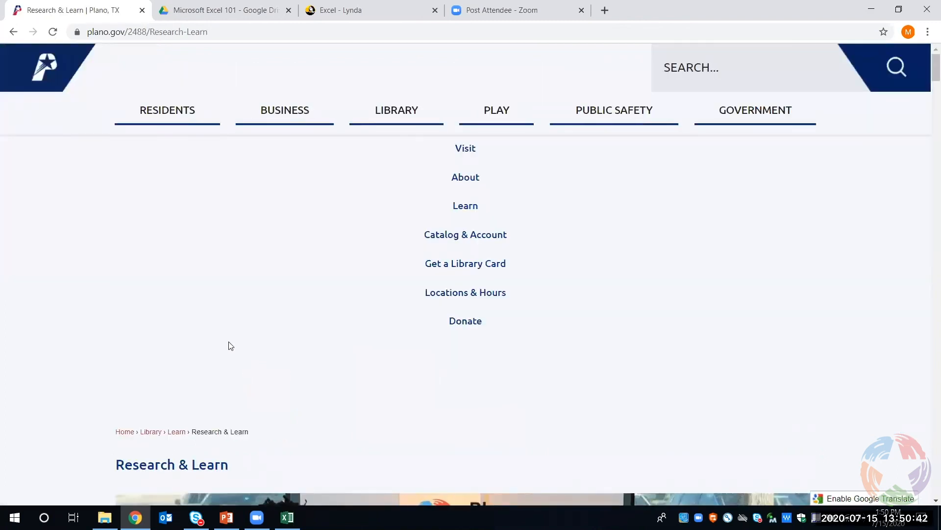
Look through the Academics and Business databases on the Research & Learn page, including the Lynda.com entry
scroll(227, 343, down, 5)
scroll(175, 271, down, 6)
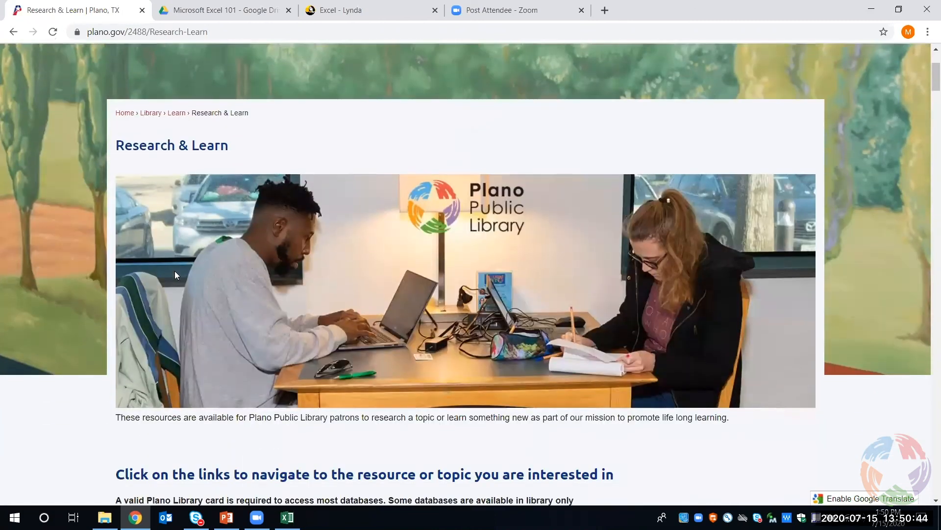
scroll(178, 268, down, 2)
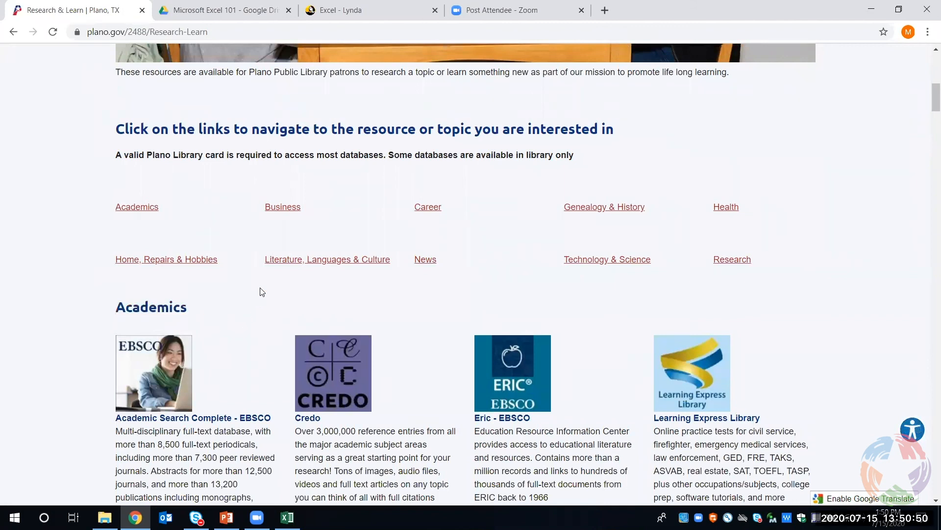
scroll(211, 298, down, 6)
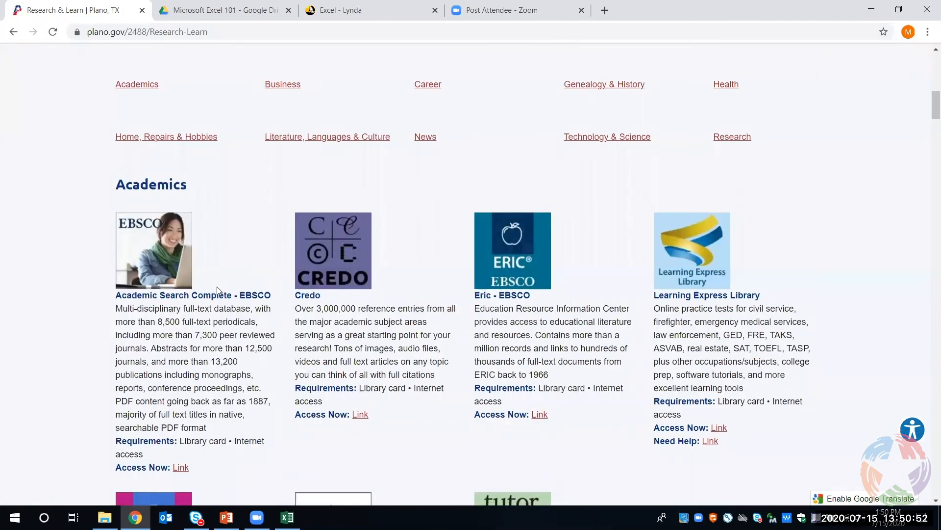
scroll(218, 291, down, 7)
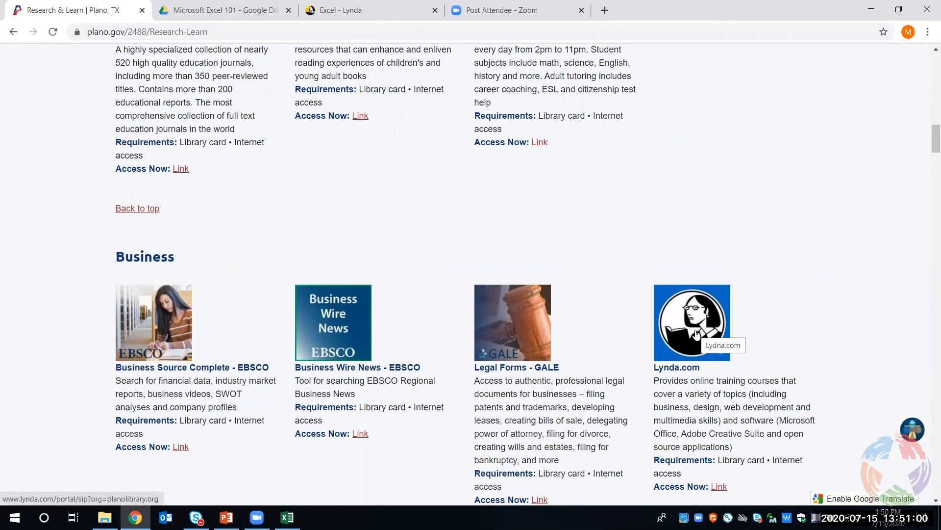
scroll(697, 334, down, 3)
scroll(694, 332, down, 7)
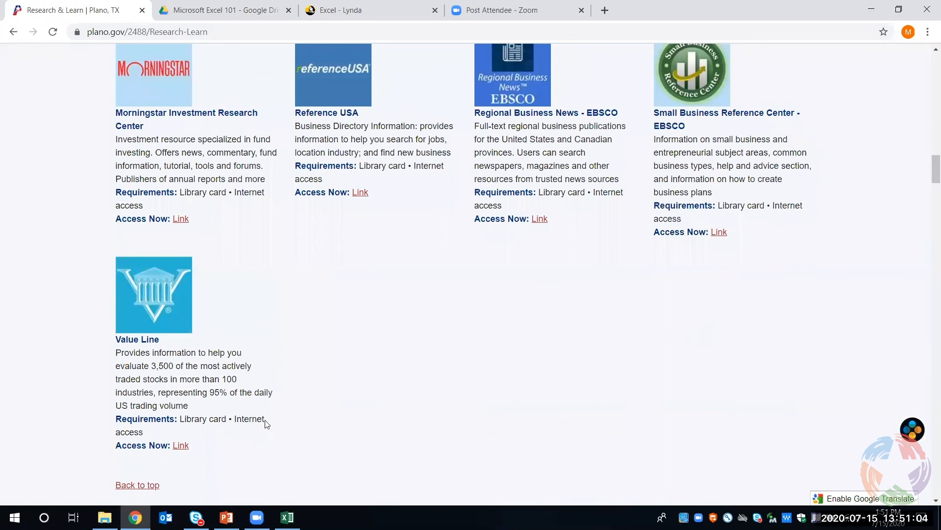
scroll(266, 420, down, 6)
scroll(455, 377, up, 14)
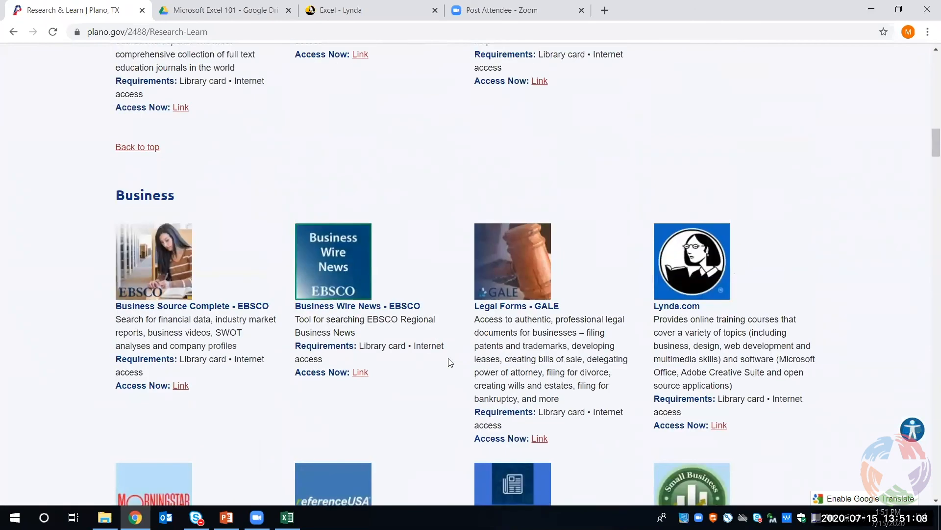
Filter the Lynda.com search results for Excel to Beginner skill level and look through the listed courses
click(317, 25)
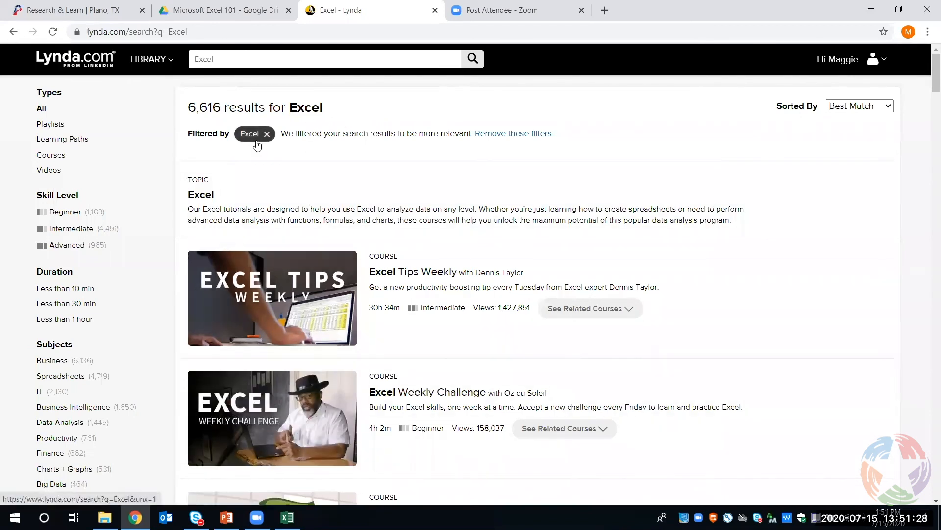
click(83, 216)
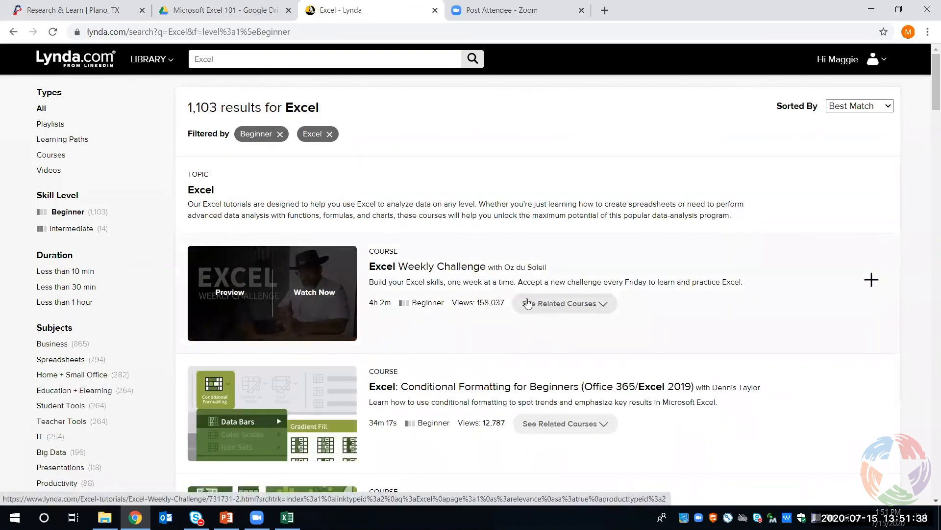
scroll(486, 307, down, 3)
scroll(486, 308, down, 2)
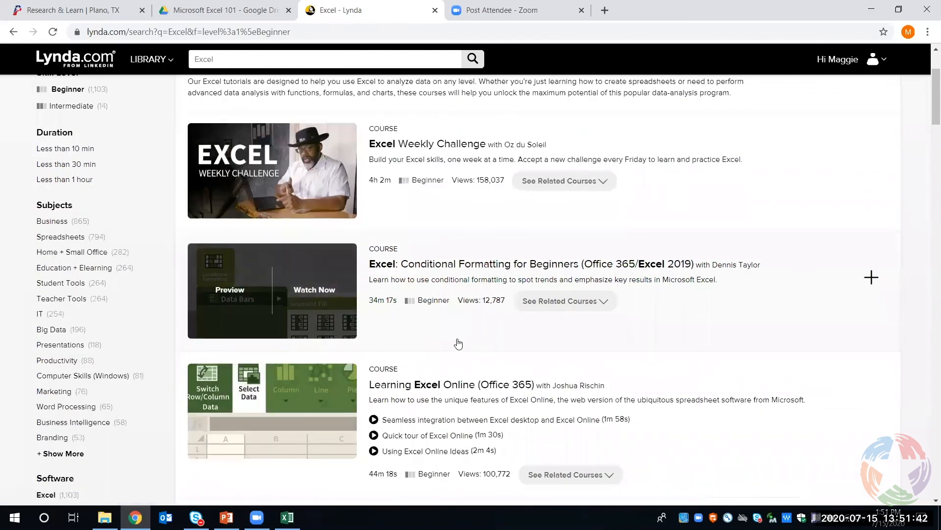
scroll(454, 342, down, 2)
scroll(445, 343, down, 2)
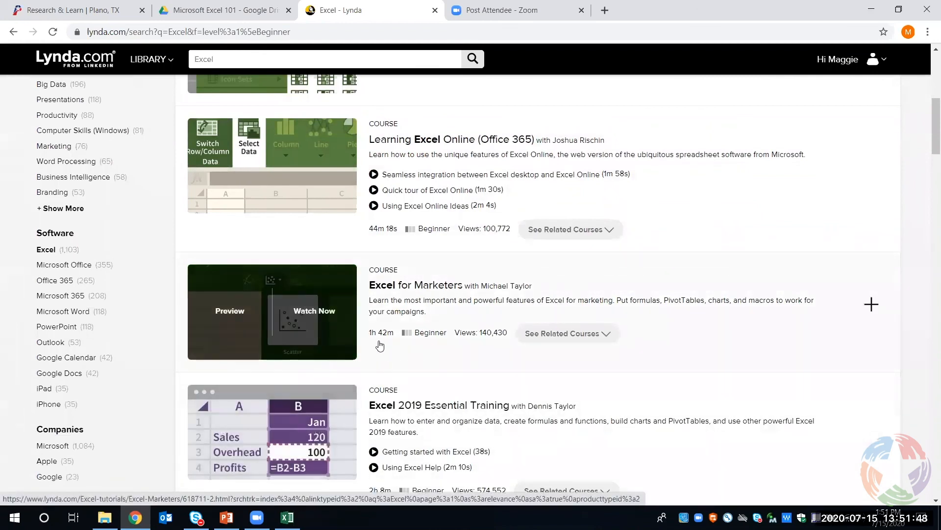
scroll(591, 362, down, 1)
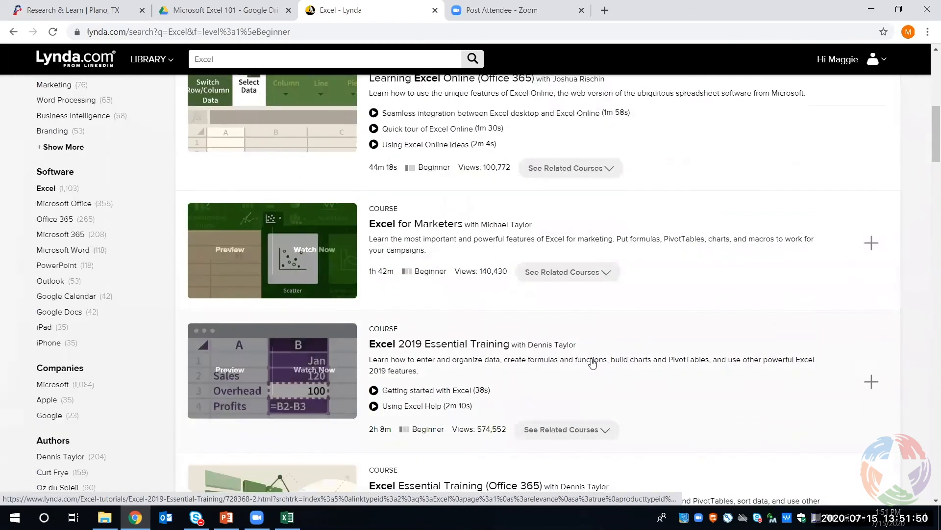
scroll(568, 385, up, 1)
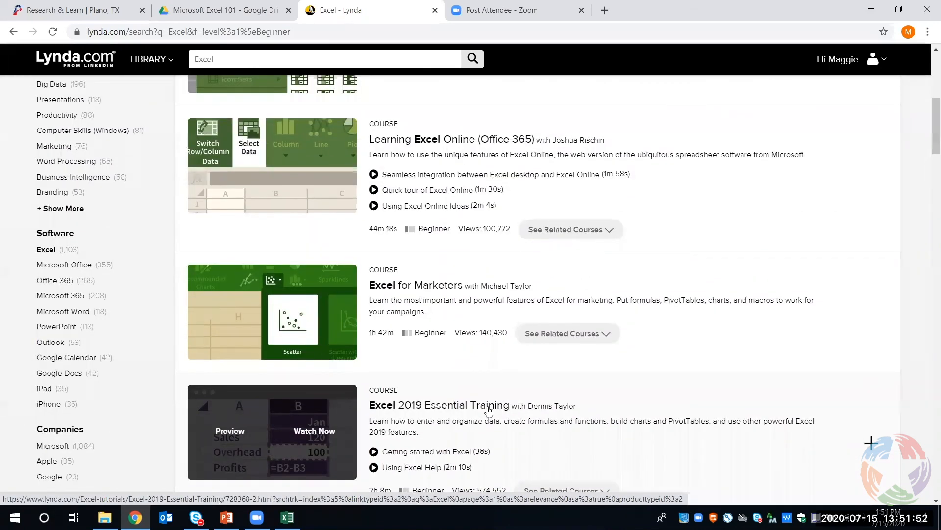
Switch to the Excel 101 presentation in PowerPoint, show the Upcoming Classes slide full screen, and end the slide show
click(226, 518)
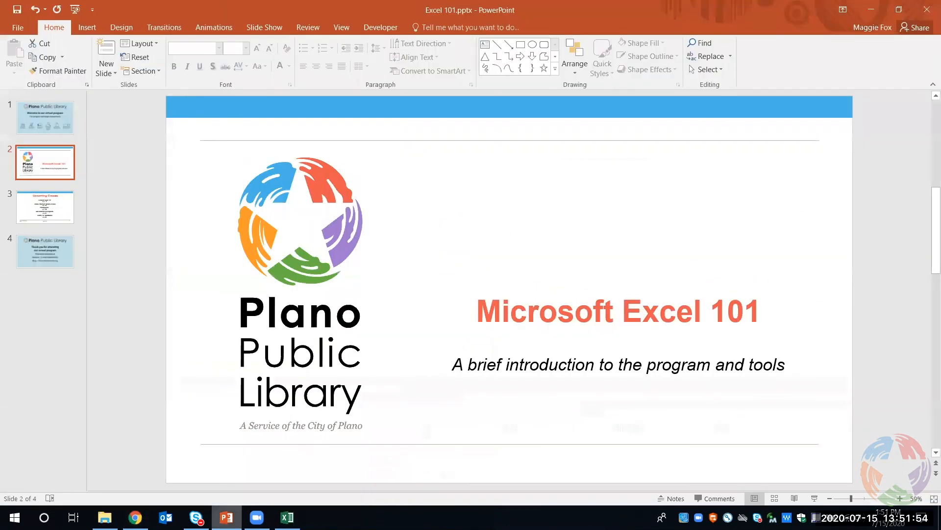
click(52, 218)
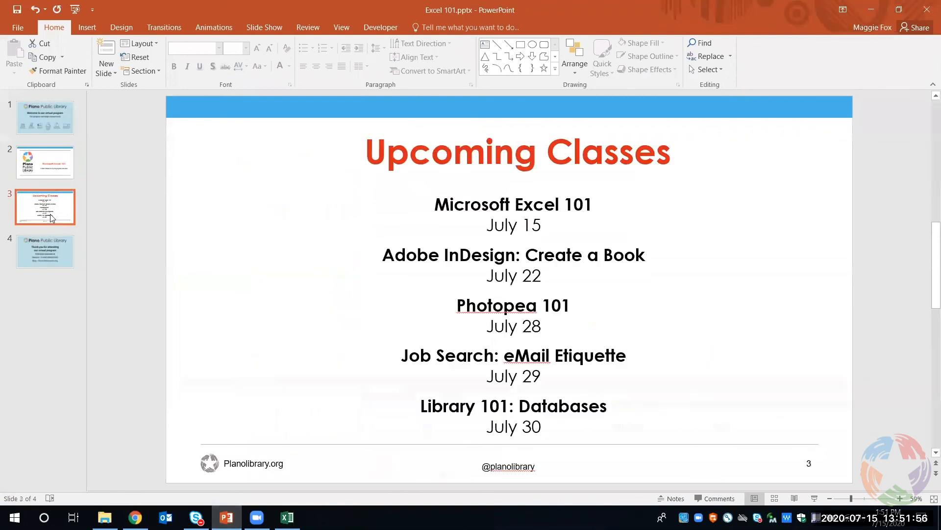
click(813, 499)
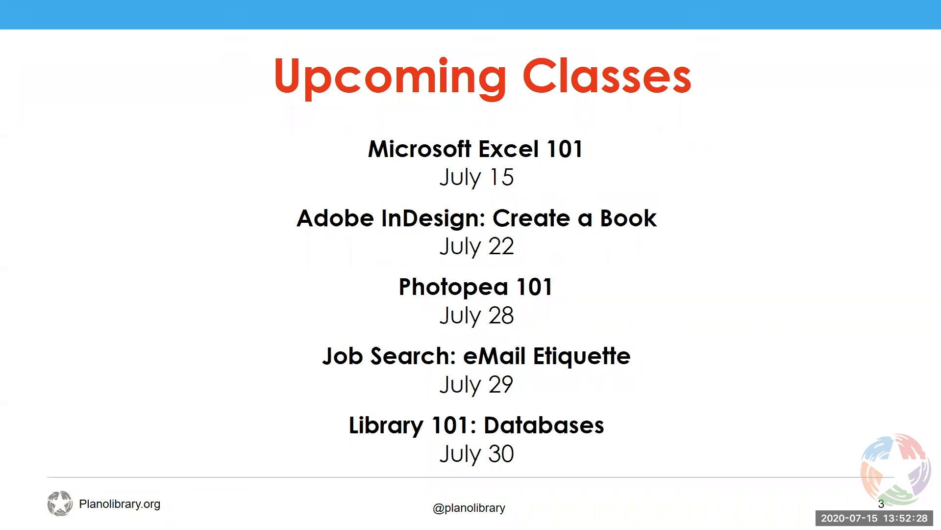
key(Escape)
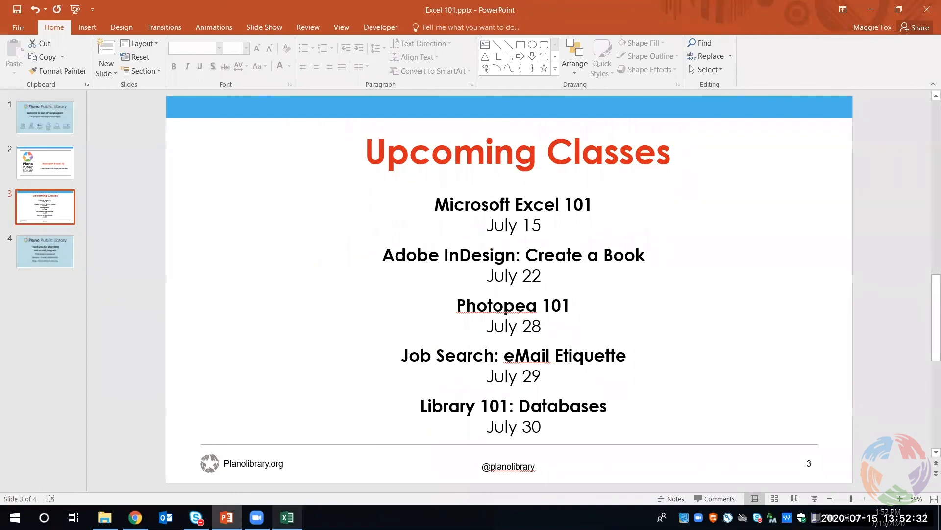
Switch back to Excel, freeze the 2019 sheet's panes at cell B2, and check that the header row and name column stay in view
click(287, 517)
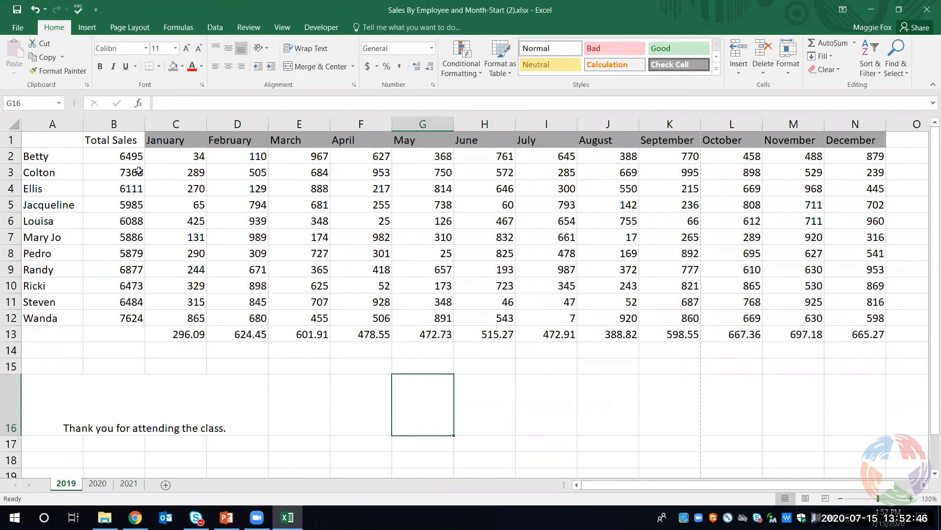
click(133, 157)
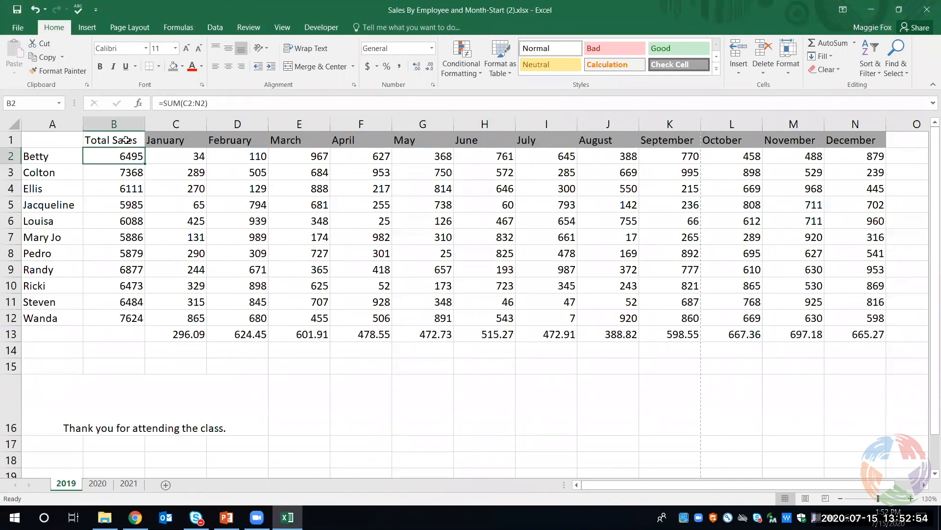
click(279, 26)
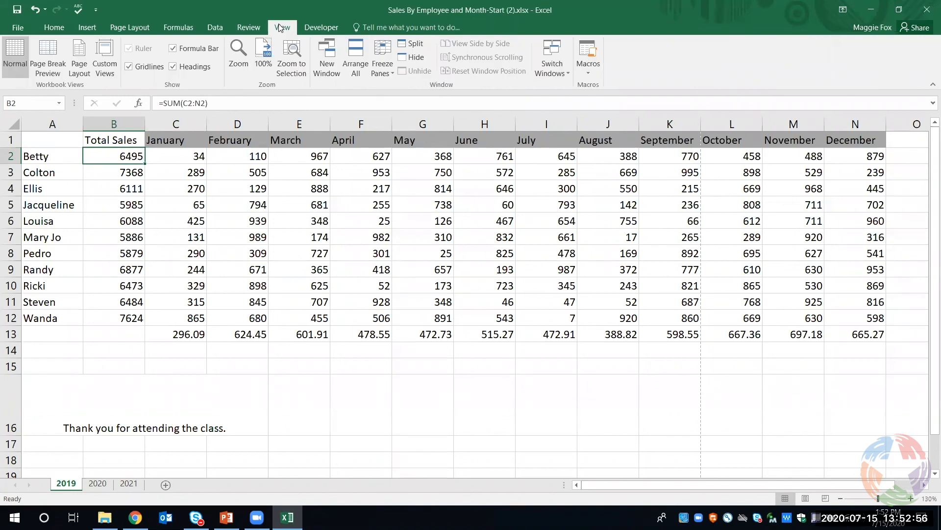
click(383, 72)
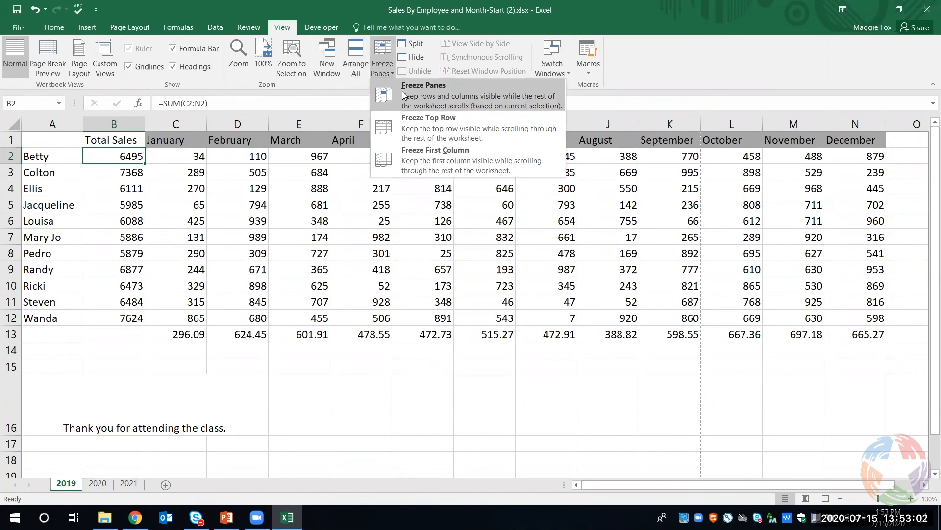
click(460, 98)
scroll(369, 320, down, 2)
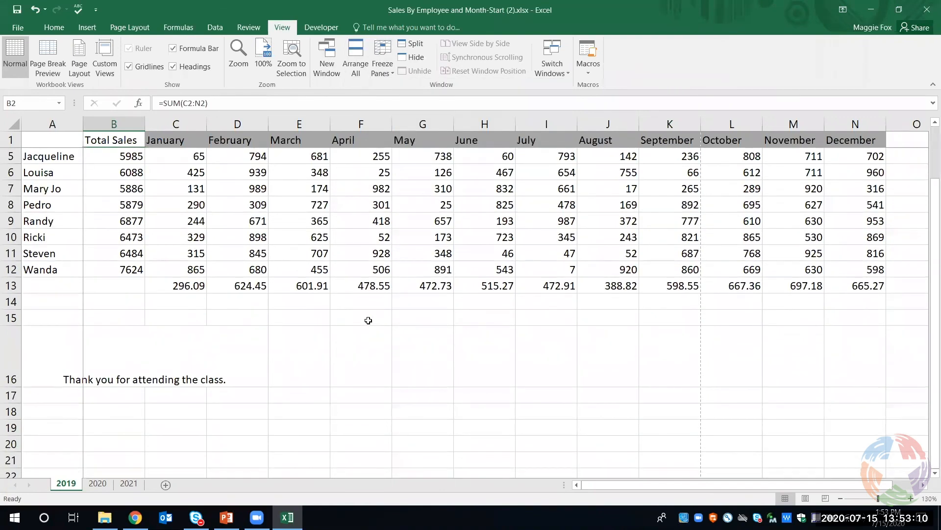
scroll(369, 321, up, 2)
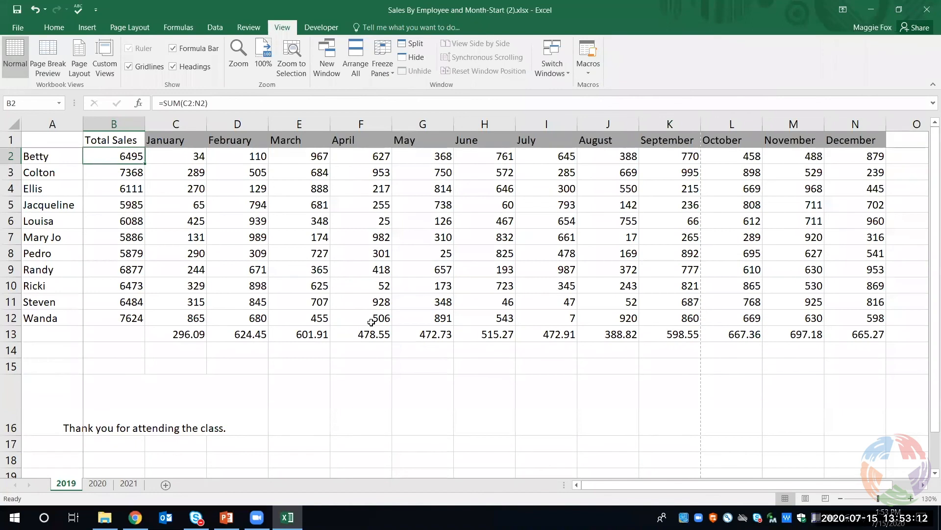
drag(667, 484, 592, 488)
Return to the Excel 101 presentation in PowerPoint and show the closing thank-you slide full screen
click(256, 517)
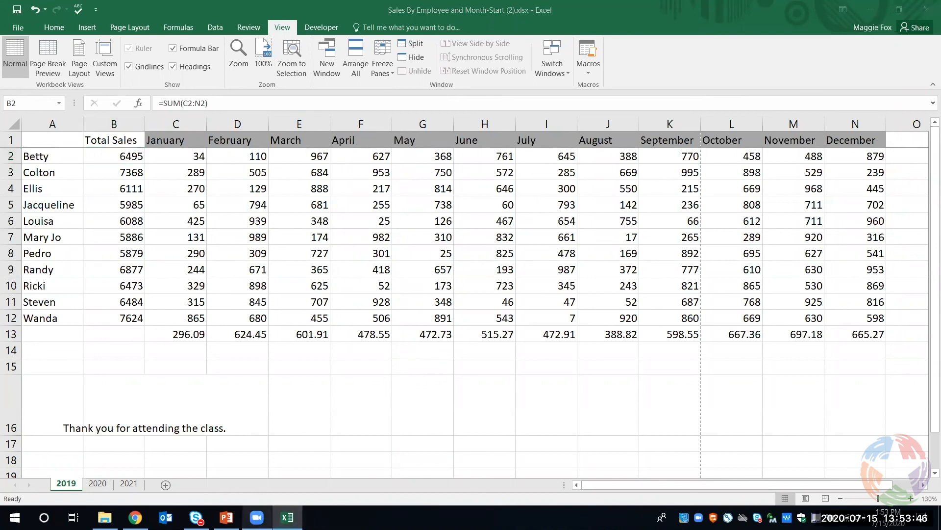
click(226, 518)
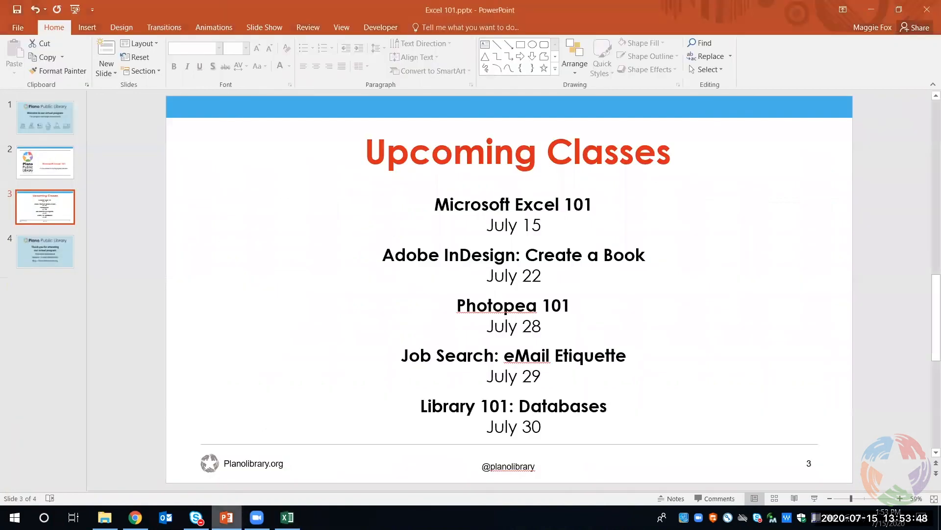
click(43, 251)
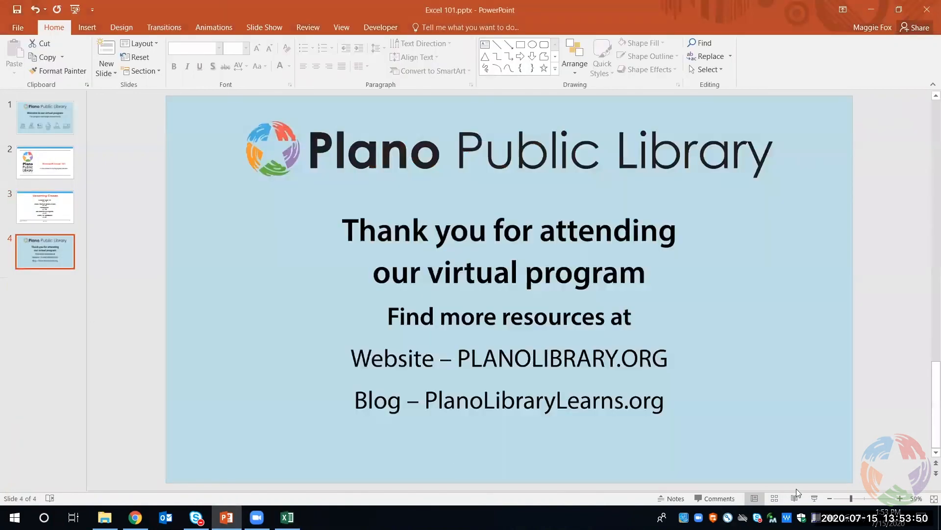
click(814, 494)
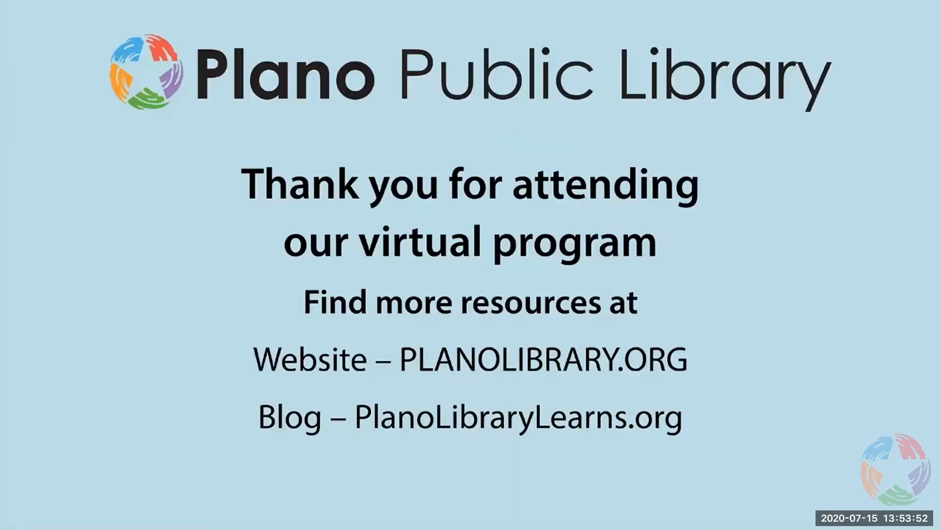